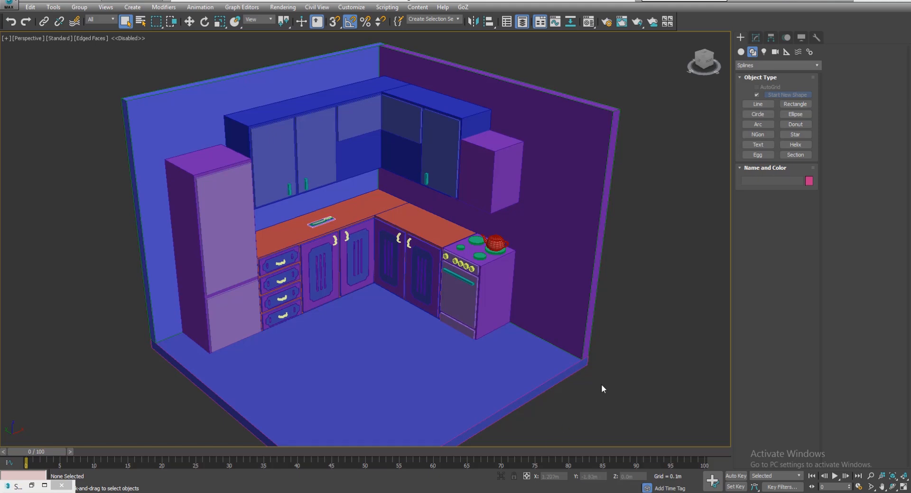
Isolate the lower kitchen cabinet group by hiding all unselected objects, and frame it in the view.
{"action": "left_click", "coordinate": [396, 224]}
{"action": "scroll", "coordinate": [363, 222], "scroll_direction": "up", "scroll_amount": 3}
{"action": "right_click", "coordinate": [356, 209]}
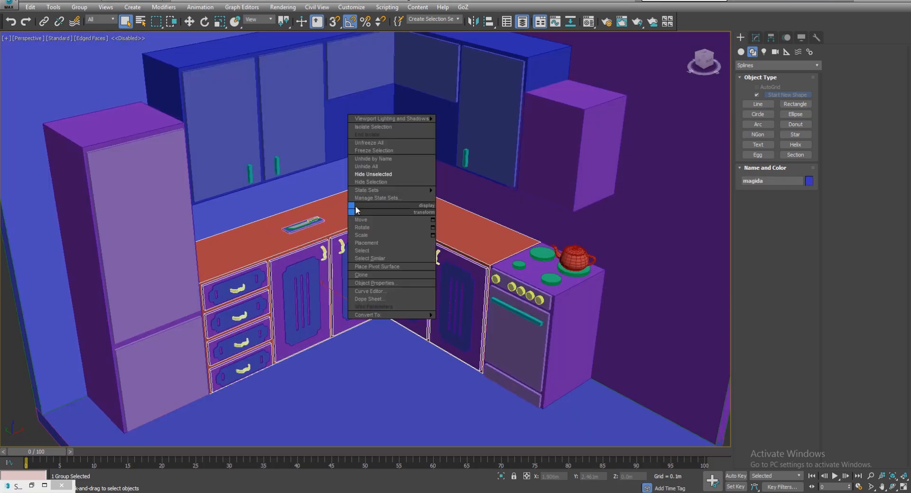
{"action": "left_click", "coordinate": [373, 175]}
{"action": "key", "text": "z"}
Switch to the front view and turn on the viewport grid.
{"action": "key", "text": "f"}
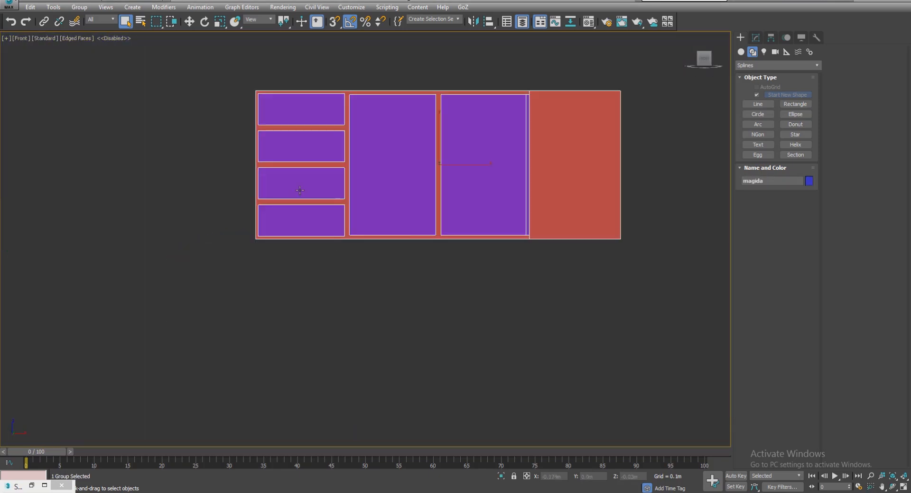
{"action": "left_click", "coordinate": [6, 38]}
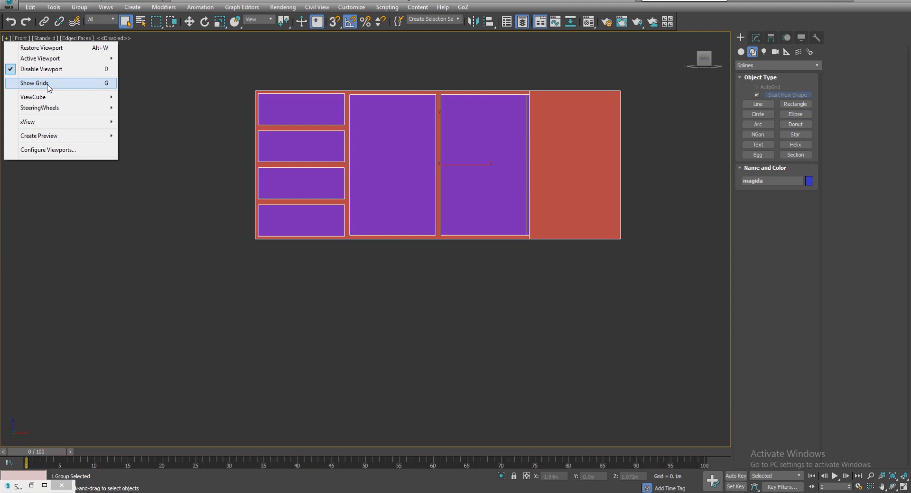
{"action": "left_click", "coordinate": [29, 83]}
Start a line above the cabinets for a goblet half-profile: a horizontal base, short upright edge and sloped foot top about 0.016 m long.
{"action": "scroll", "coordinate": [388, 163], "scroll_direction": "up", "scroll_amount": 2}
{"action": "middle_click_drag", "start_coordinate": [380, 136], "coordinate": [360, 171]}
{"action": "scroll", "coordinate": [366, 164], "scroll_direction": "up", "scroll_amount": 1}
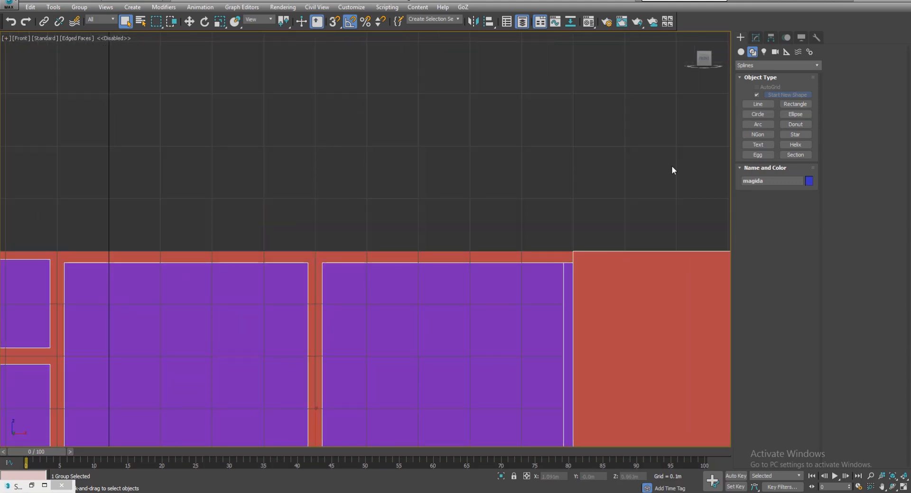
{"action": "middle_click_drag", "start_coordinate": [438, 163], "coordinate": [483, 163]}
{"action": "scroll", "coordinate": [376, 159], "scroll_direction": "up", "scroll_amount": 1}
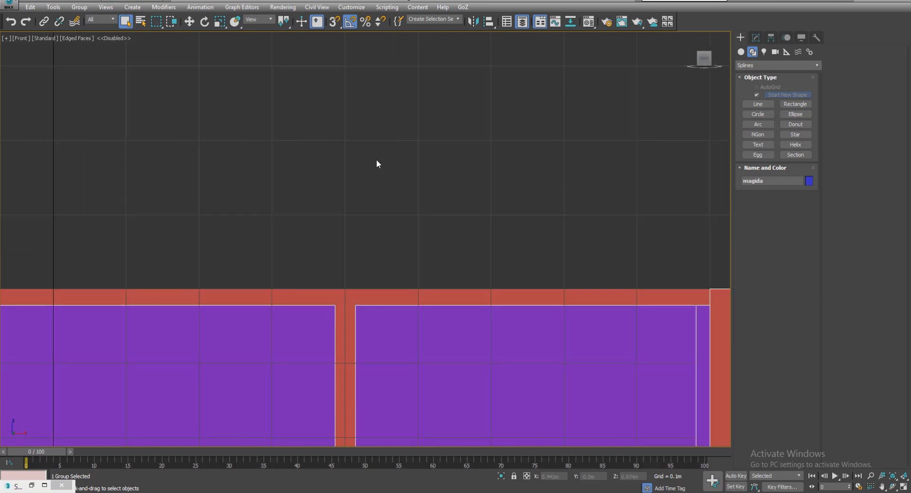
{"action": "left_click", "coordinate": [758, 104]}
{"action": "scroll", "coordinate": [386, 197], "scroll_direction": "up", "scroll_amount": 2}
{"action": "middle_click_drag", "start_coordinate": [386, 197], "coordinate": [357, 266]}
{"action": "scroll", "coordinate": [363, 262], "scroll_direction": "up", "scroll_amount": 1}
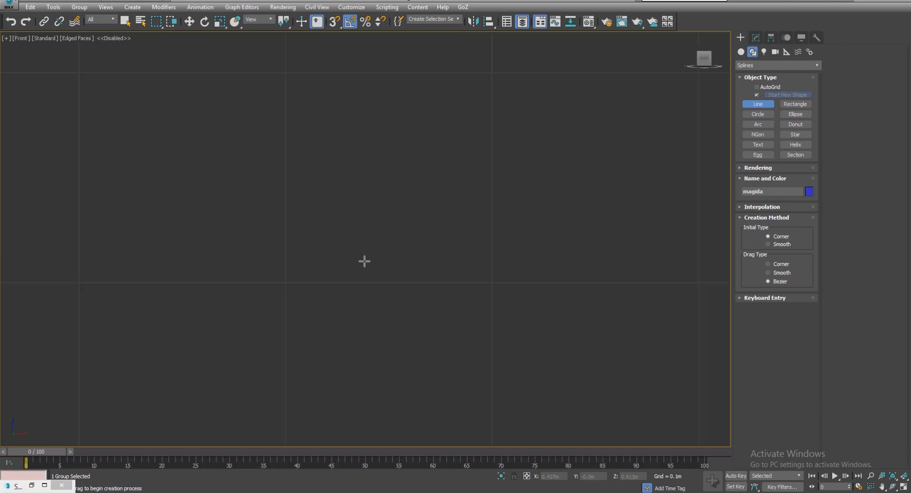
{"action": "left_click", "coordinate": [378, 277]}
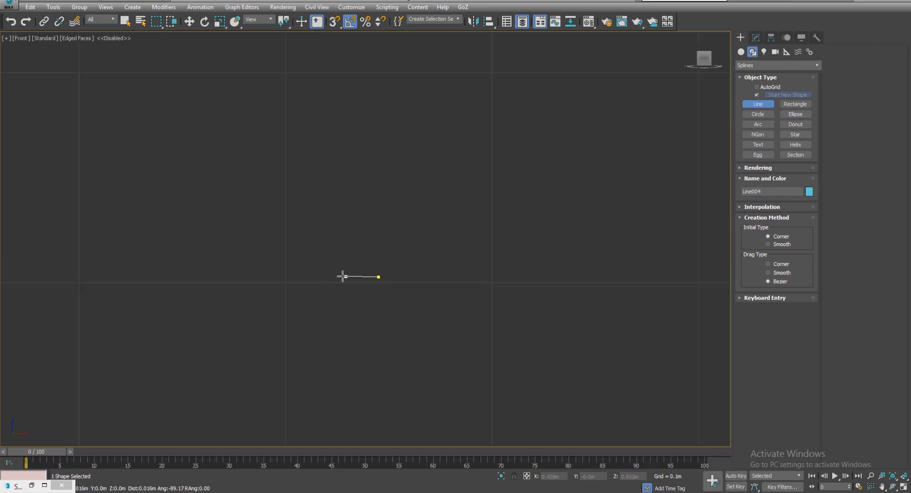
{"action": "left_click", "coordinate": [333, 277]}
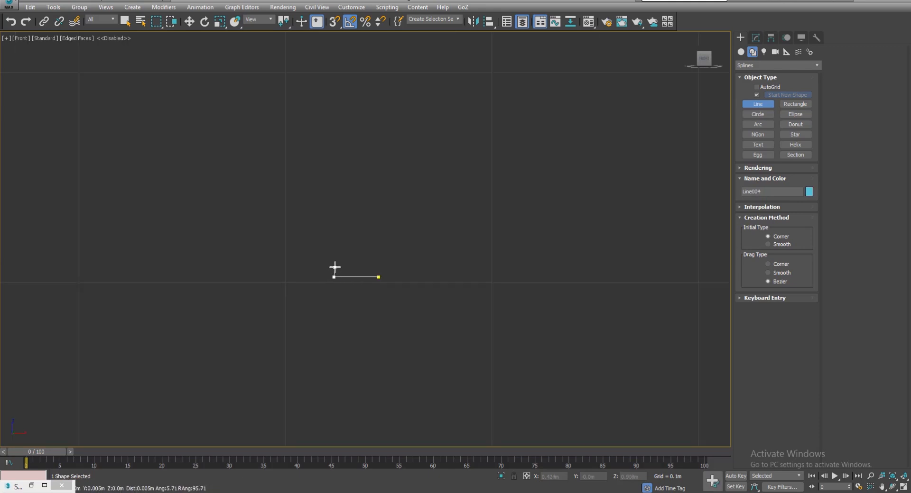
{"action": "left_click", "coordinate": [336, 269]}
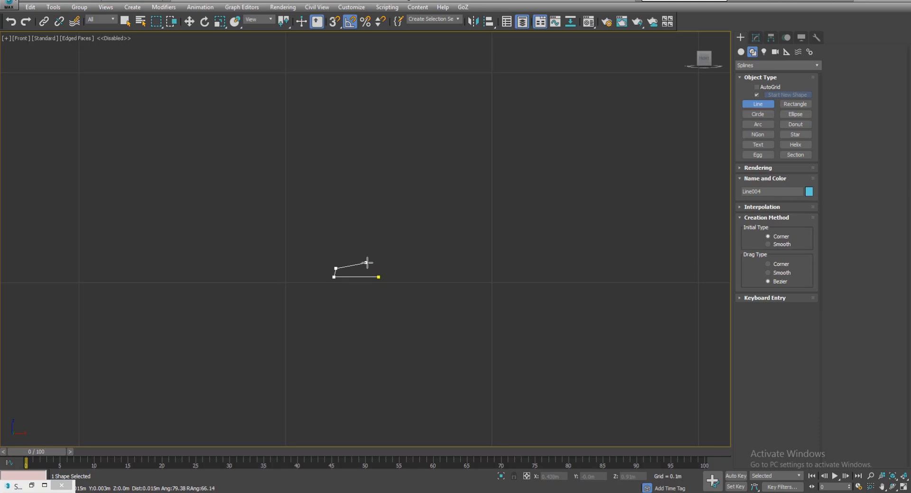
{"action": "left_click", "coordinate": [369, 262]}
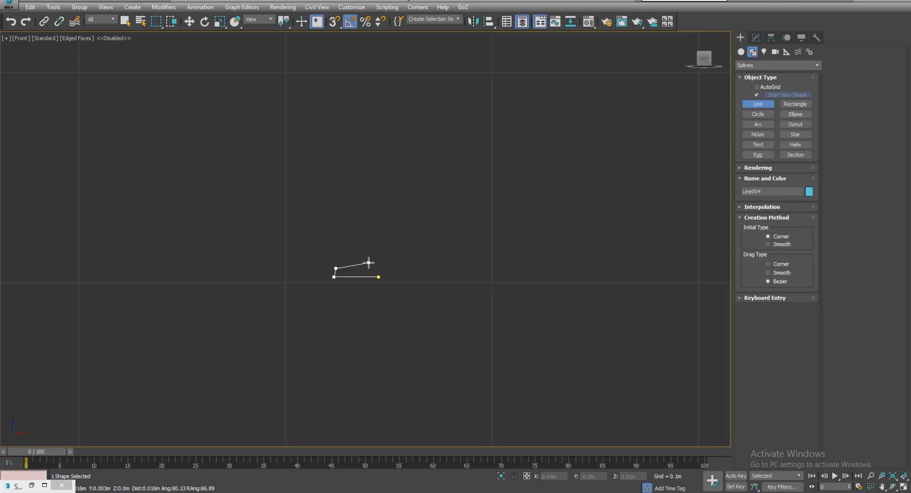
Continue the profile line with a vertical stem, an outward-slanting segment and a vertical outer bowl wall about 0.032 m high.
{"action": "left_click", "coordinate": [369, 182]}
{"action": "middle_click_drag", "start_coordinate": [360, 195], "coordinate": [360, 213]}
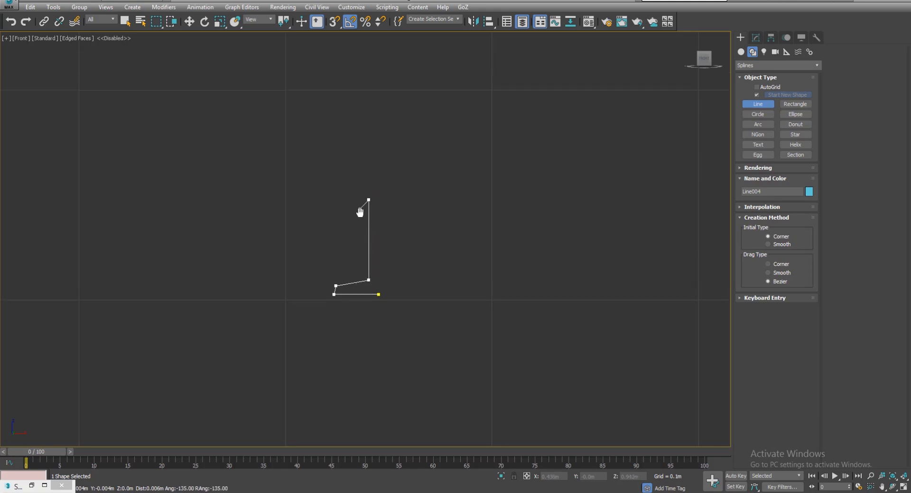
{"action": "left_click", "coordinate": [336, 162]}
{"action": "left_click", "coordinate": [339, 106]}
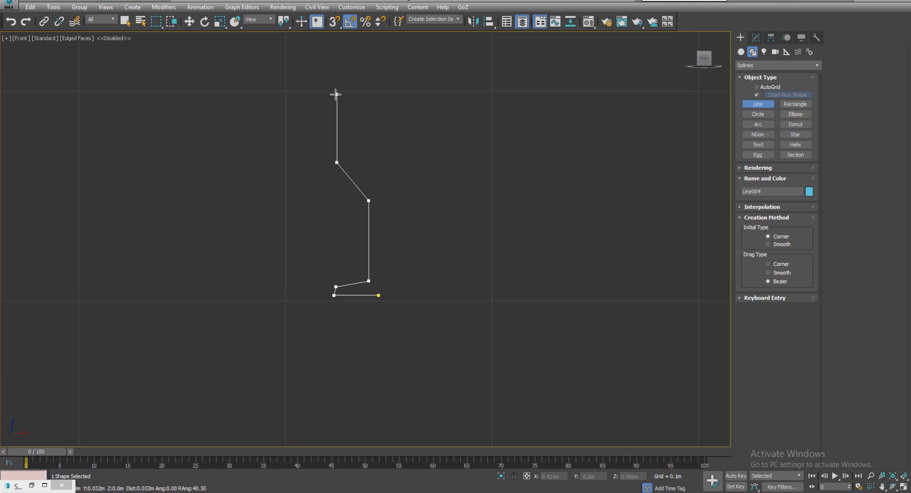
{"action": "left_click", "coordinate": [337, 94]}
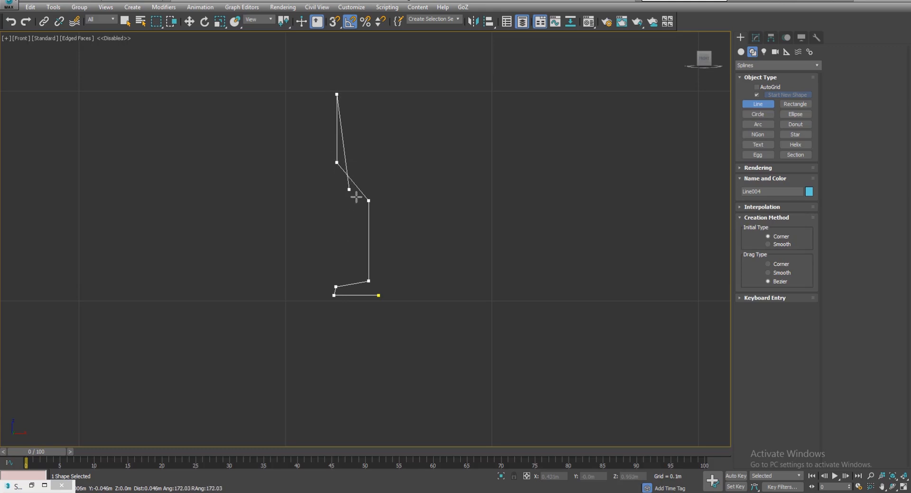
Complete the line with a narrow rim, an inner bowl wall parallel to the outer one and a short horizontal bowl floor.
{"action": "scroll", "coordinate": [359, 127], "scroll_direction": "up", "scroll_amount": 3}
{"action": "middle_click_drag", "start_coordinate": [320, 135], "coordinate": [323, 185]}
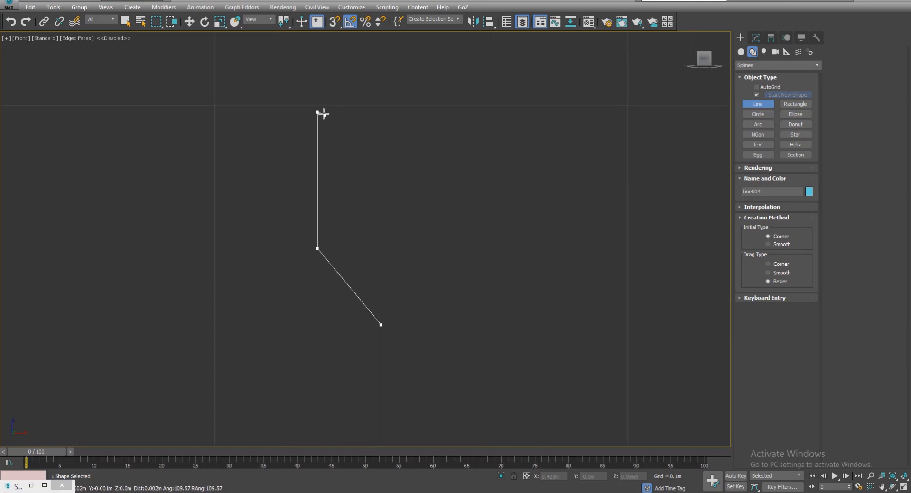
{"action": "left_click", "coordinate": [325, 112]}
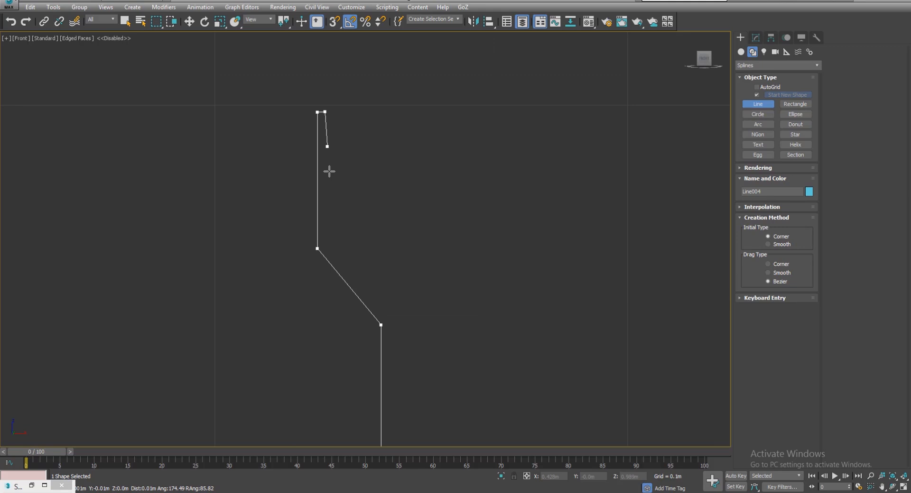
{"action": "left_click", "coordinate": [325, 248]}
{"action": "middle_click_drag", "start_coordinate": [325, 247], "coordinate": [325, 192]}
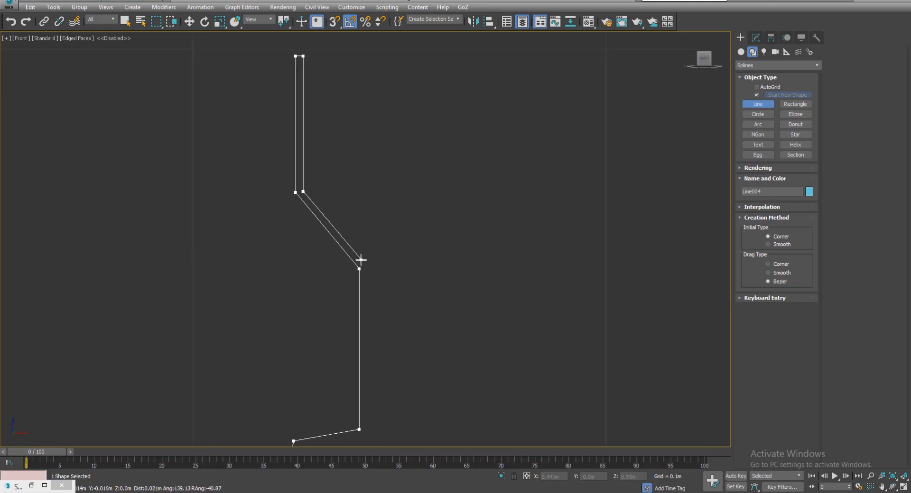
{"action": "left_click", "coordinate": [364, 266]}
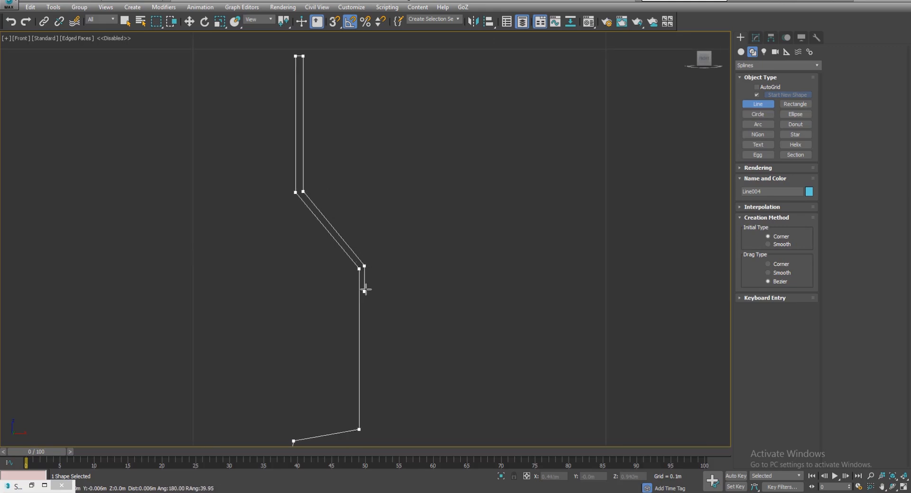
{"action": "middle_click_drag", "start_coordinate": [365, 284], "coordinate": [365, 209]}
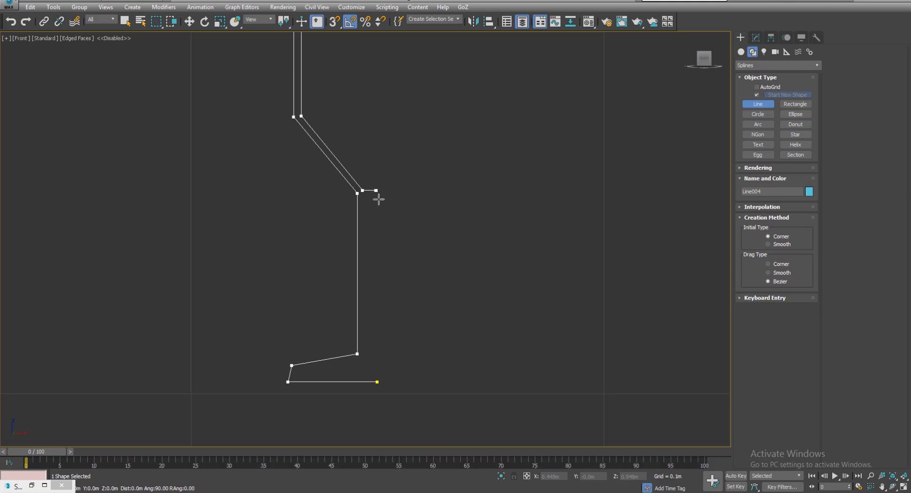
{"action": "right_click", "coordinate": [377, 195]}
Align the bowl floor's end vertex horizontally with the base's start vertex, using vertex snapping along X.
{"action": "left_click", "coordinate": [755, 37]}
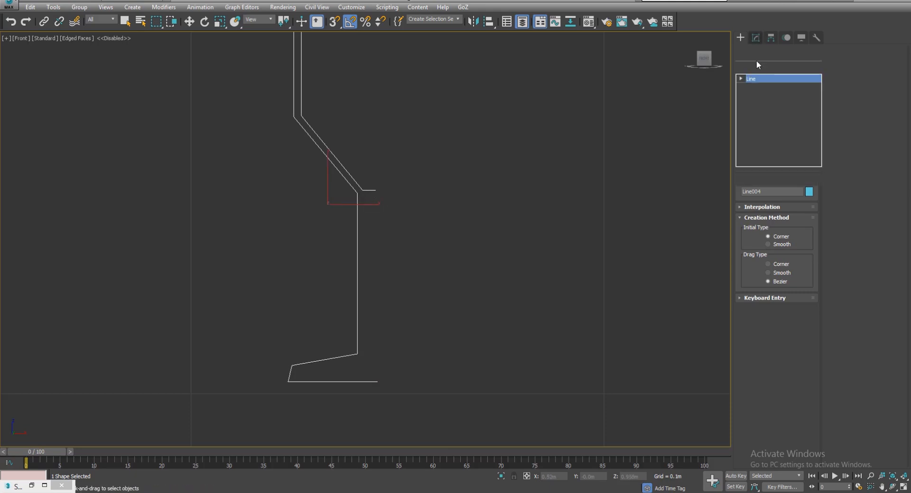
{"action": "left_click", "coordinate": [765, 233]}
{"action": "left_click_drag", "start_coordinate": [378, 209], "coordinate": [369, 227]}
{"action": "left_click", "coordinate": [377, 382]}
{"action": "key", "text": "w"}
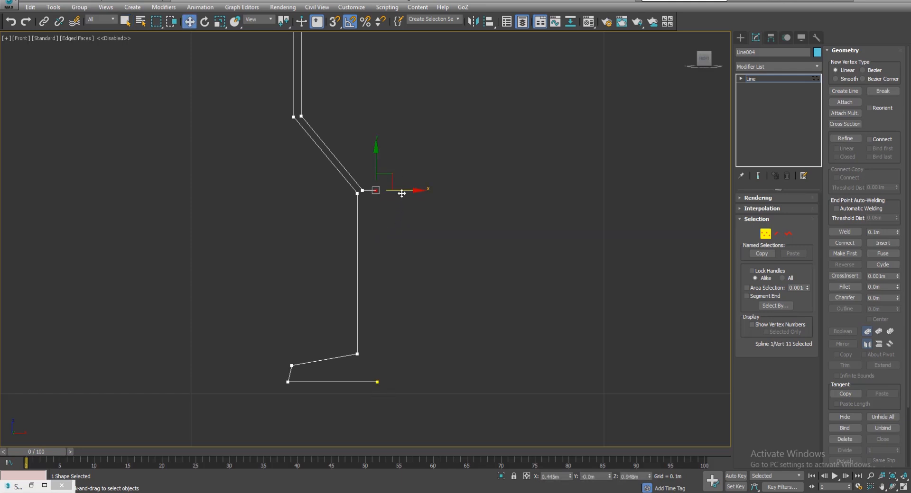
{"action": "left_click_drag", "start_coordinate": [419, 192], "coordinate": [382, 378]}
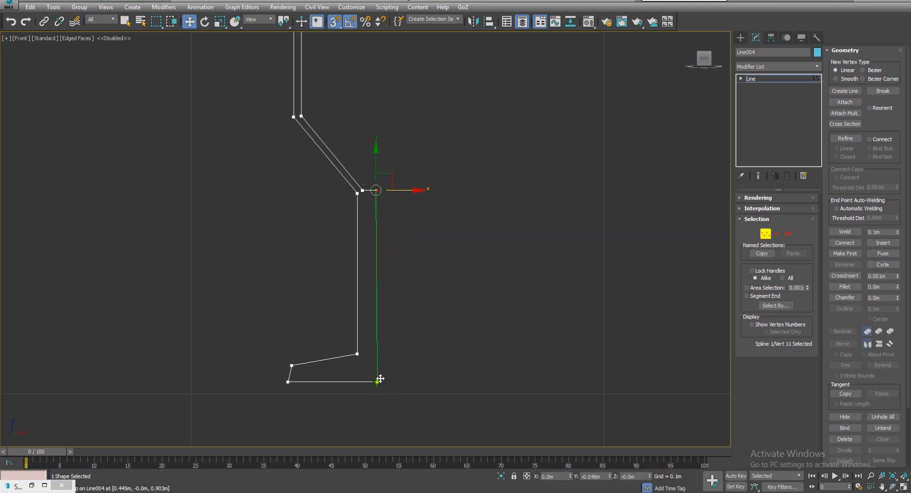
{"action": "right_click", "coordinate": [331, 29]}
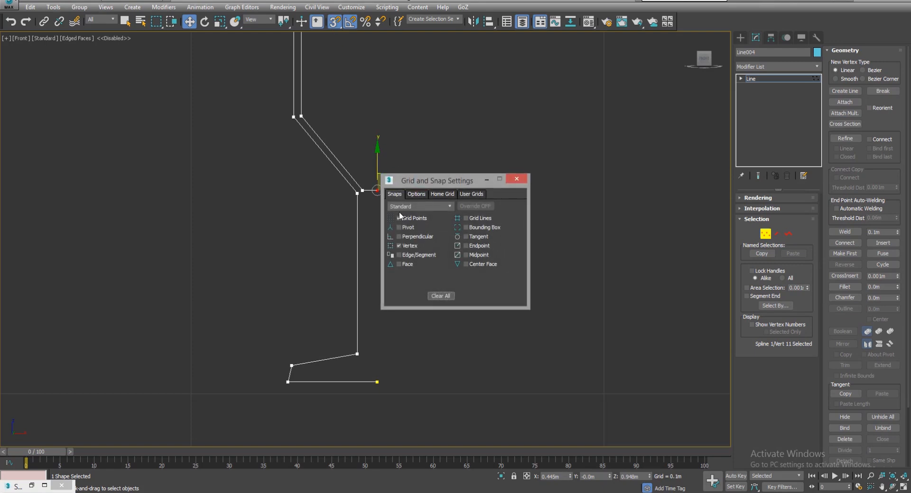
{"action": "left_click", "coordinate": [516, 179]}
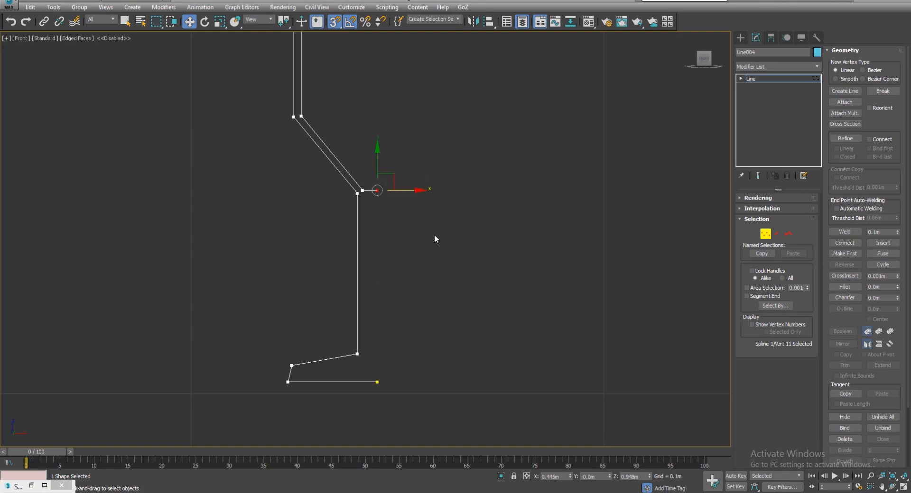
Turn snapping off and lower the two vertices of the foot's sloped top by about 0.001 m.
{"action": "middle_click_drag", "start_coordinate": [403, 310], "coordinate": [408, 313]}
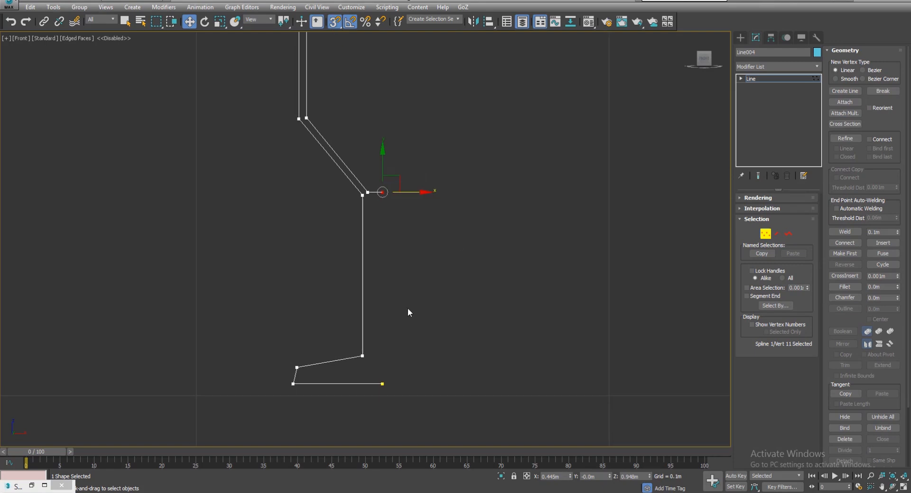
{"action": "left_click_drag", "start_coordinate": [380, 373], "coordinate": [380, 374]}
{"action": "key", "text": "s"}
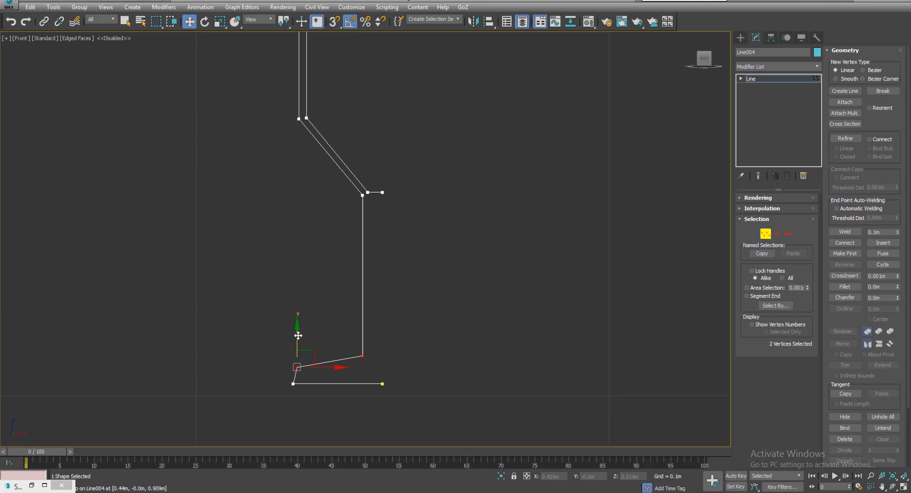
{"action": "left_click_drag", "start_coordinate": [297, 335], "coordinate": [297, 339]}
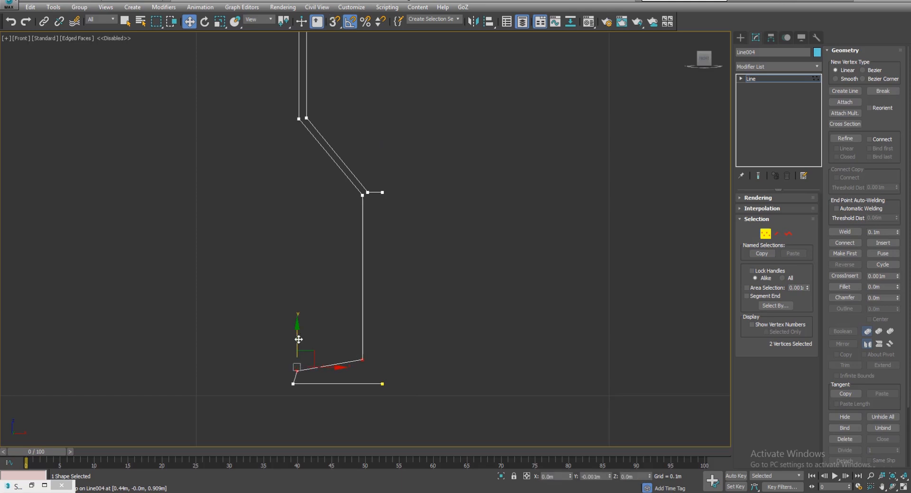
{"action": "left_click", "coordinate": [406, 302]}
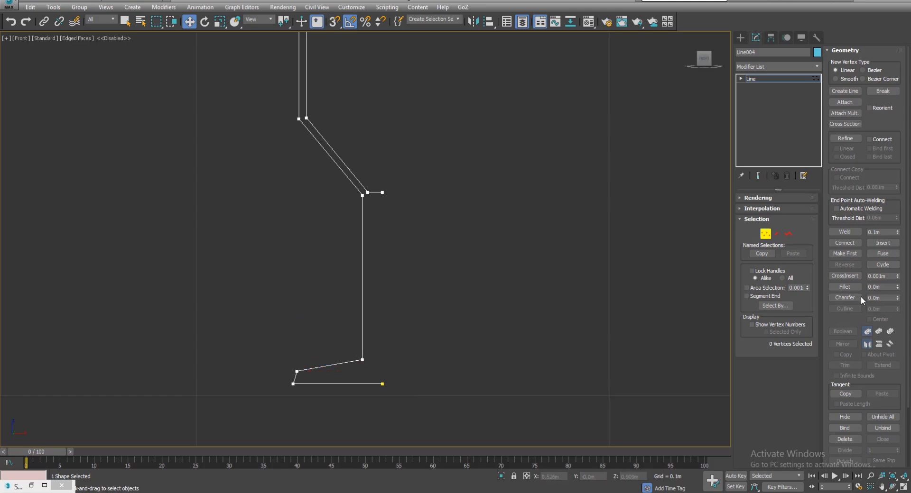
Fillet the stem's lower and upper corners, and round both bowl-wall bends together by about 0.005 m.
{"action": "left_click", "coordinate": [844, 286]}
{"action": "left_click_drag", "start_coordinate": [363, 360], "coordinate": [373, 272]}
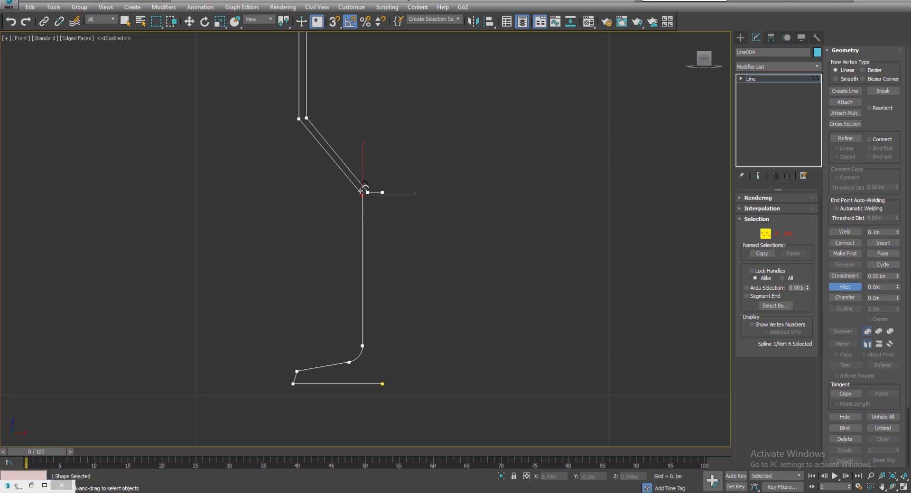
{"action": "left_click_drag", "start_coordinate": [363, 195], "coordinate": [334, 195]}
{"action": "middle_click_drag", "start_coordinate": [334, 195], "coordinate": [334, 282]}
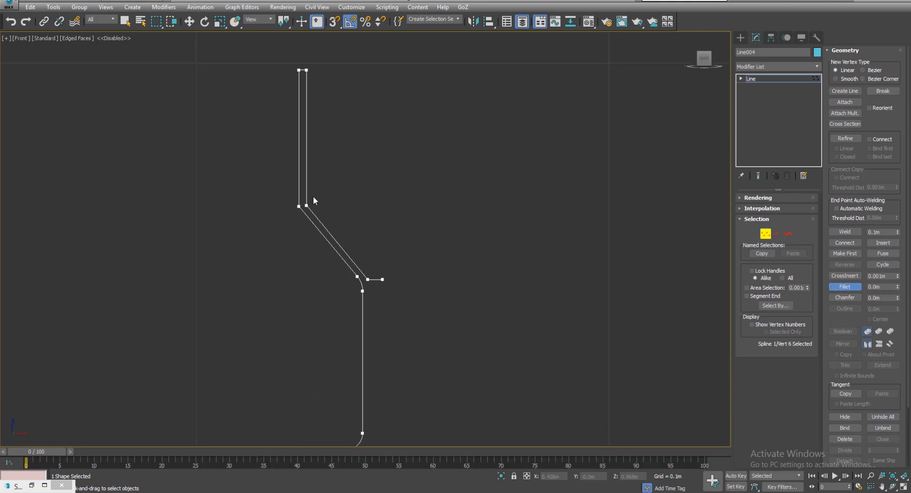
{"action": "left_click", "coordinate": [299, 206]}
{"action": "left_click_drag", "start_coordinate": [305, 206], "coordinate": [307, 185]}
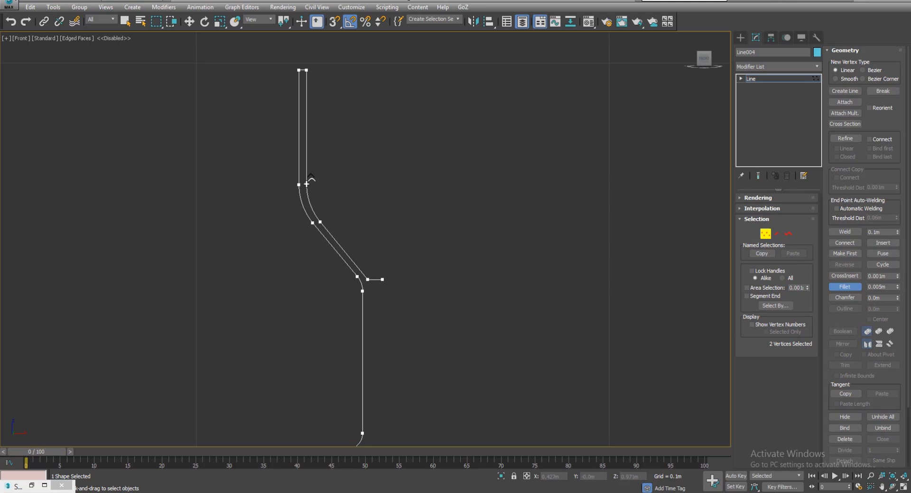
Fillet the two rim vertices at the top of the bowl wall by about 0.001 m.
{"action": "middle_click_drag", "start_coordinate": [320, 60], "coordinate": [315, 128]}
{"action": "left_click", "coordinate": [309, 143]}
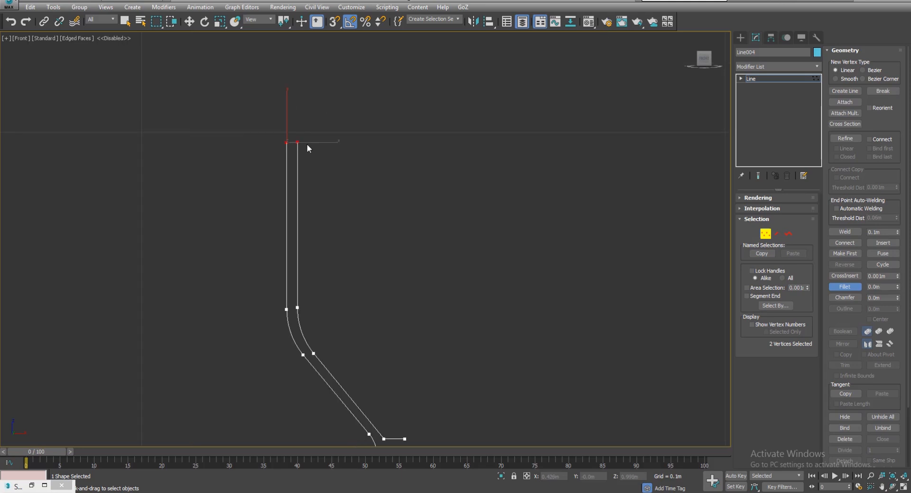
{"action": "scroll", "coordinate": [292, 139], "scroll_direction": "up", "scroll_amount": 3}
{"action": "left_click_drag", "start_coordinate": [291, 139], "coordinate": [296, 127]}
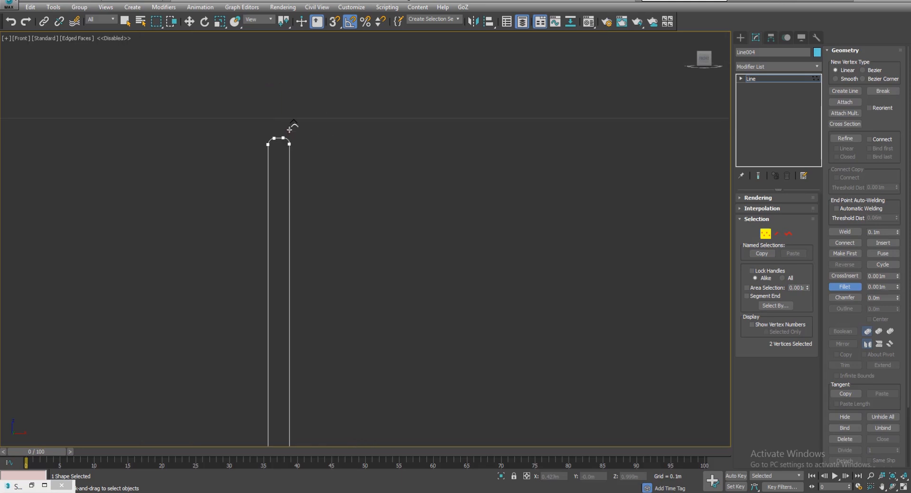
Fillet the two vertices at the foot's outer edge by about 0.001 m and leave the Fillet tool.
{"action": "scroll", "coordinate": [284, 187], "scroll_direction": "down", "scroll_amount": 2}
{"action": "middle_click_drag", "start_coordinate": [290, 242], "coordinate": [327, 196]}
{"action": "scroll", "coordinate": [304, 185], "scroll_direction": "down", "scroll_amount": 3}
{"action": "scroll", "coordinate": [327, 361], "scroll_direction": "up", "scroll_amount": 4}
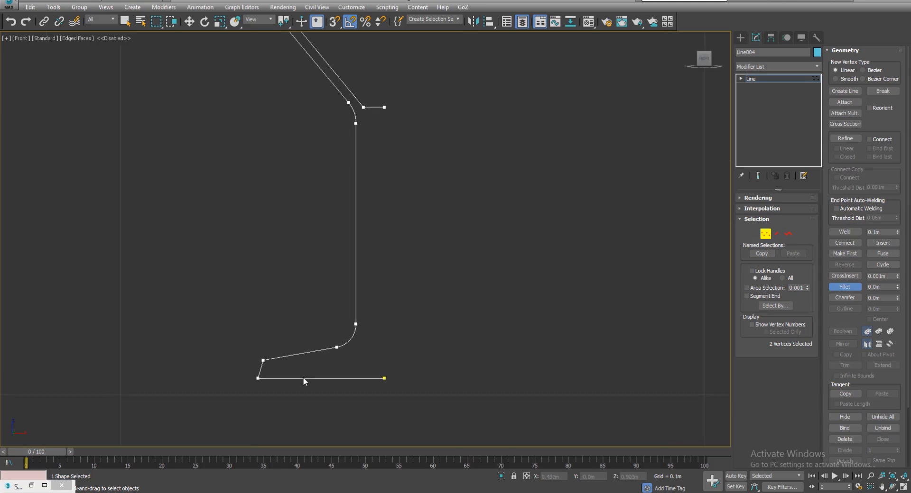
{"action": "left_click_drag", "start_coordinate": [247, 353], "coordinate": [248, 343]}
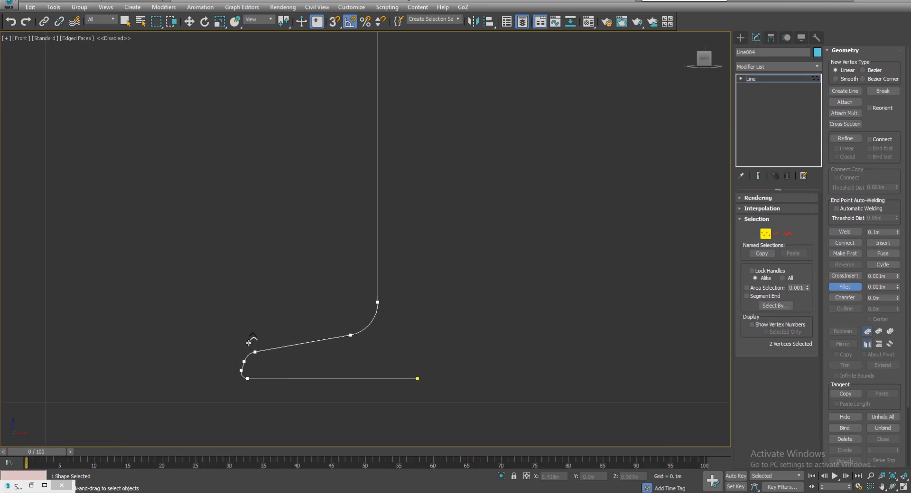
{"action": "right_click", "coordinate": [248, 343]}
{"action": "scroll", "coordinate": [376, 305], "scroll_direction": "down", "scroll_amount": 3}
{"action": "middle_click_drag", "start_coordinate": [418, 278], "coordinate": [443, 301]}
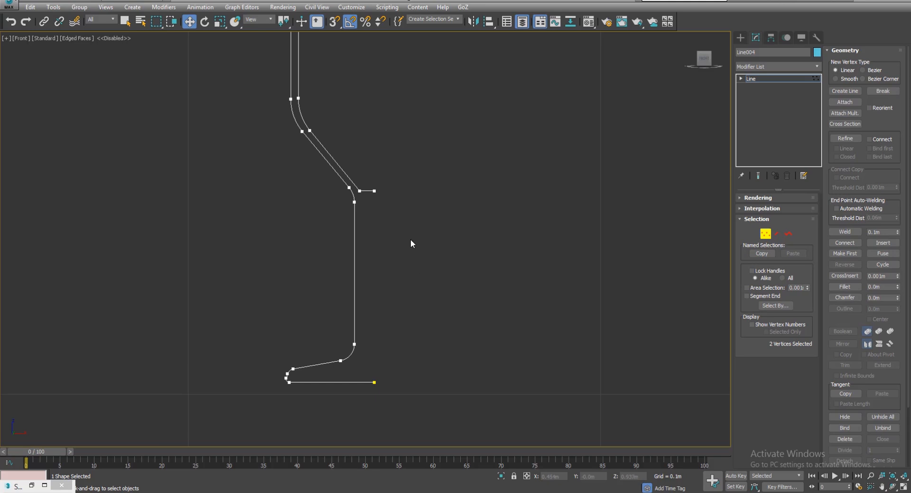
Leave vertex editing on the glass profile and apply a Lathe modifier to the whole spline.
{"action": "middle_click_drag", "start_coordinate": [408, 237], "coordinate": [408, 255]}
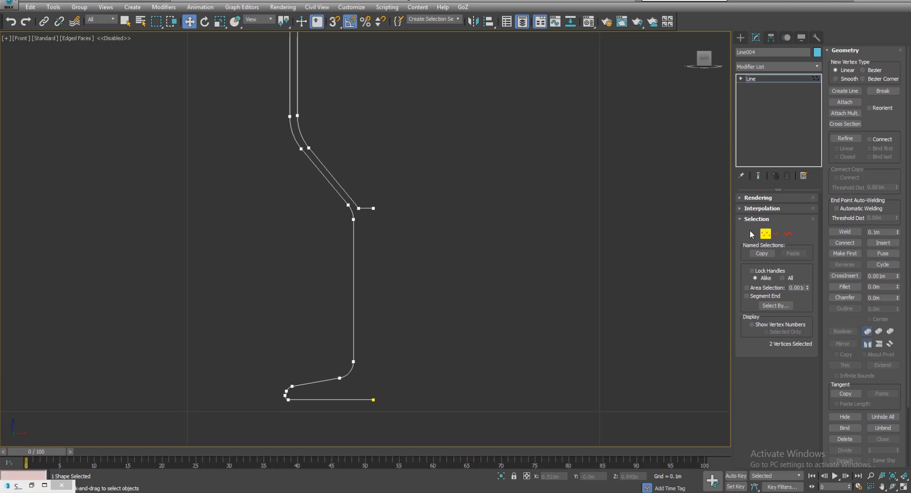
{"action": "left_click", "coordinate": [765, 235]}
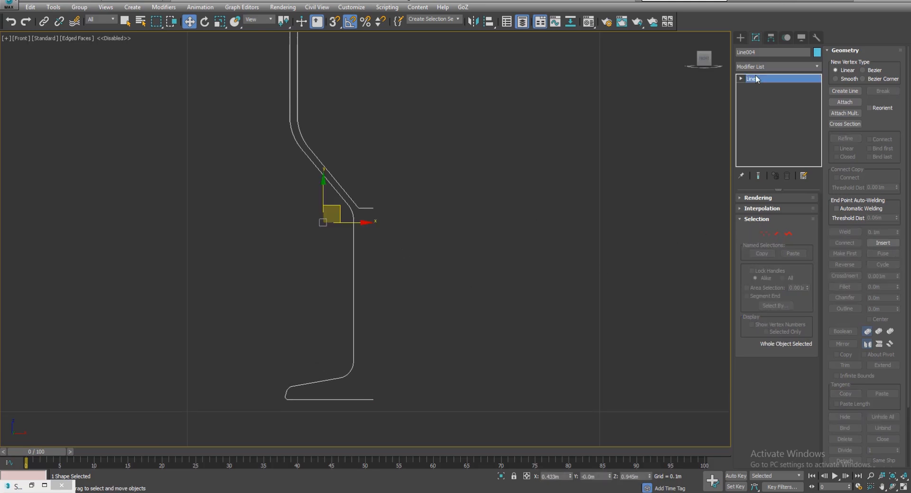
{"action": "left_click", "coordinate": [810, 67]}
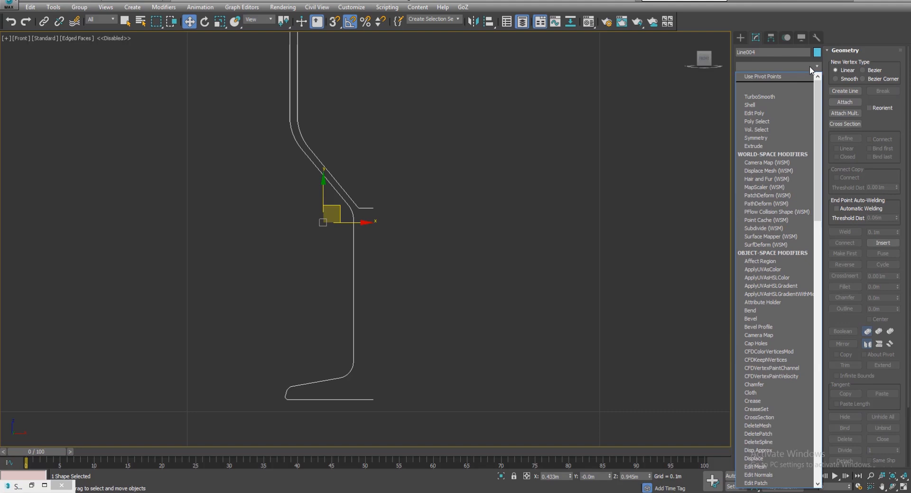
{"action": "key", "text": "l"}
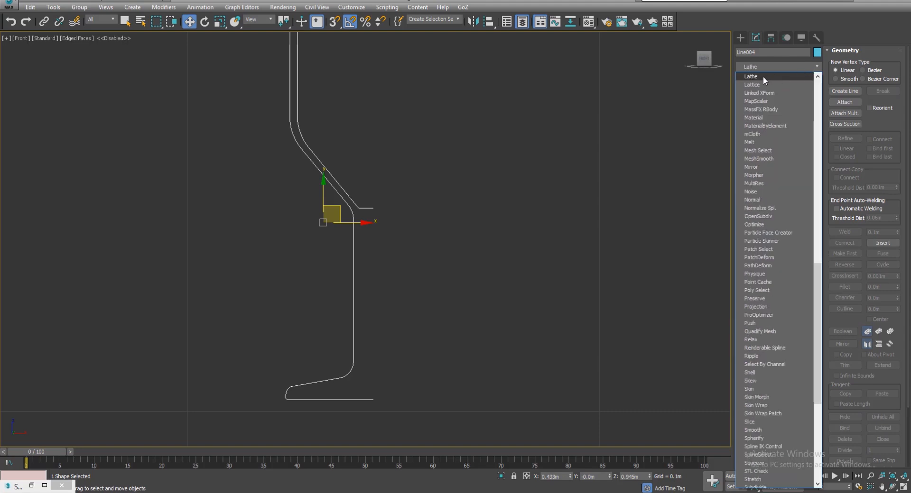
{"action": "left_click", "coordinate": [763, 76]}
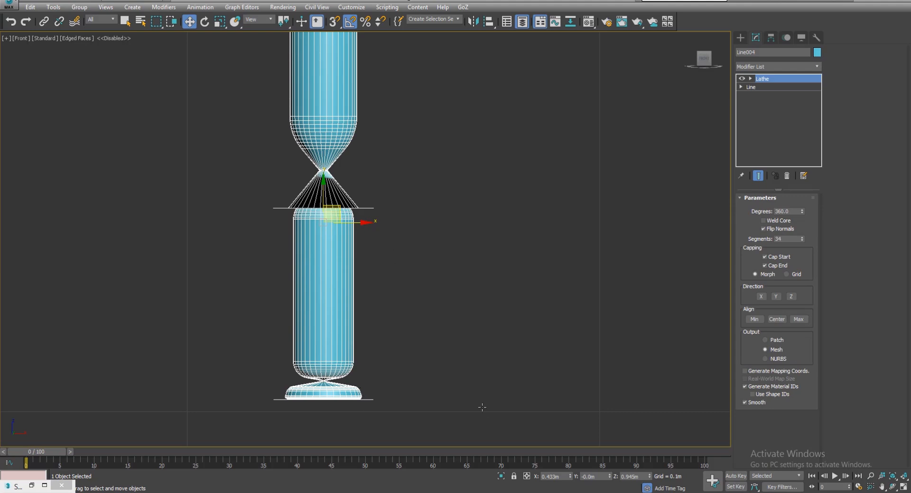
Frame the lathed glass in the Perspective view, isolate it from the kitchen, and examine its rim up close.
{"action": "key", "text": "p"}
{"action": "key", "text": "z"}
{"action": "middle_click_drag", "start_coordinate": [406, 361], "coordinate": [442, 365], "text": "alt"}
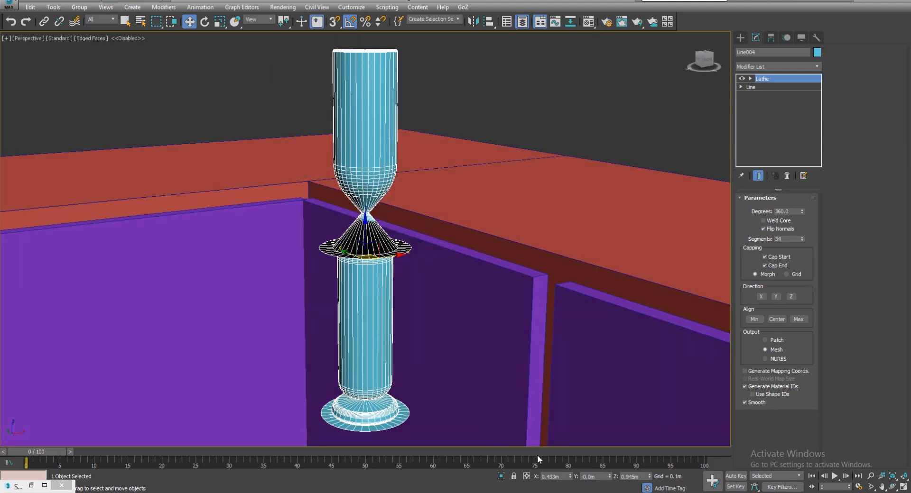
{"action": "left_click", "coordinate": [500, 476]}
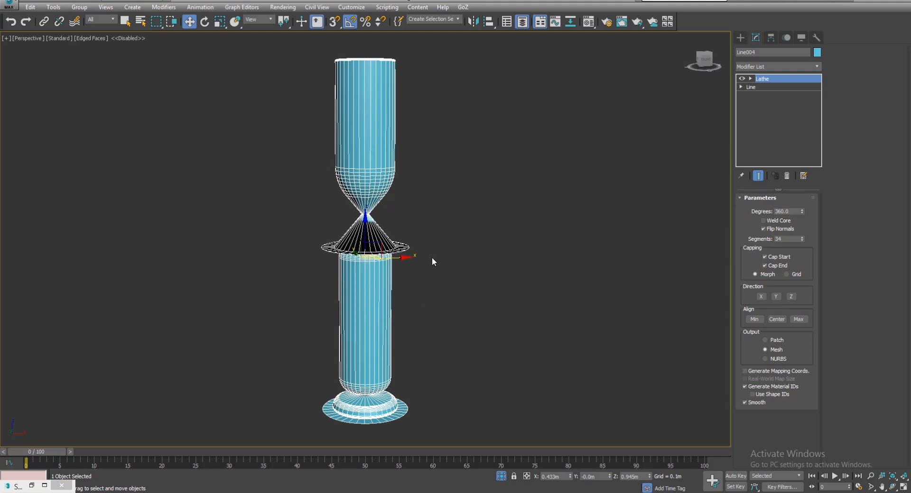
{"action": "middle_click_drag", "start_coordinate": [428, 259], "coordinate": [412, 264], "text": "alt"}
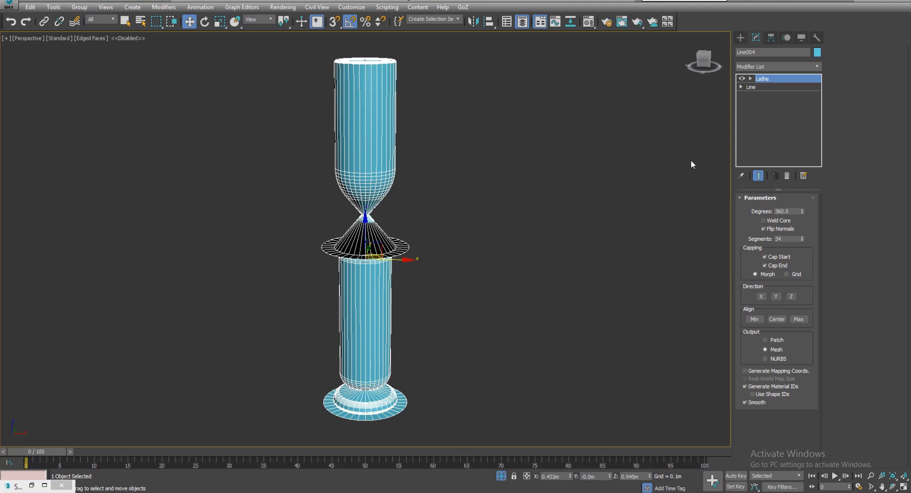
{"action": "mouse_move", "coordinate": [421, 189]}
{"action": "middle_mouse_down", "text": "alt"}
{"action": "mouse_move", "coordinate": [426, 225]}
{"action": "mouse_move", "coordinate": [417, 203]}
{"action": "middle_mouse_up", "text": "alt"}
{"action": "scroll", "coordinate": [382, 153], "scroll_direction": "up", "scroll_amount": 10}
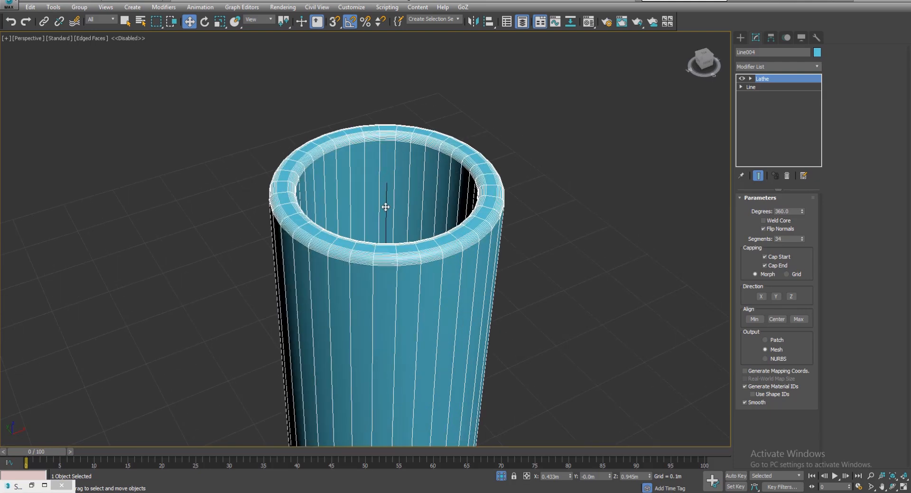
{"action": "middle_click_drag", "start_coordinate": [389, 243], "coordinate": [378, 209]}
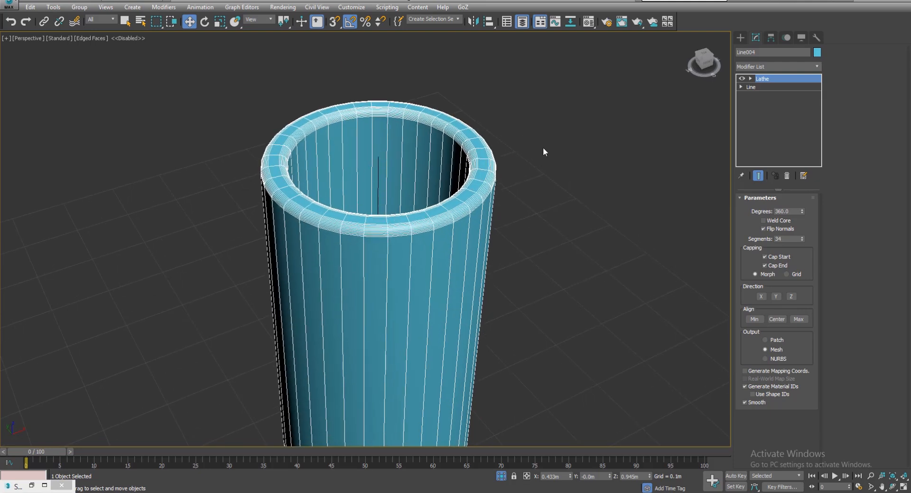
Move the Lathe modifier's axis along X to about 0.444 m, near the inner ends of the profile, to widen the bowl.
{"action": "left_click", "coordinate": [750, 78]}
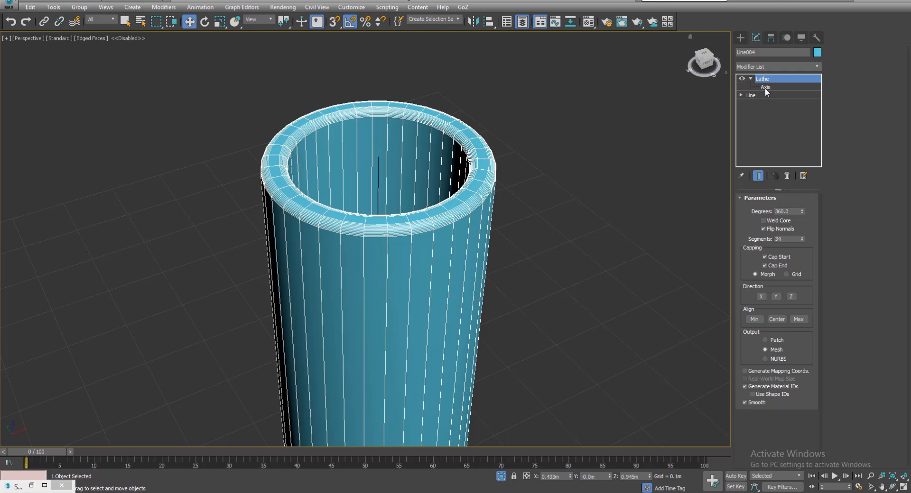
{"action": "left_click", "coordinate": [765, 88]}
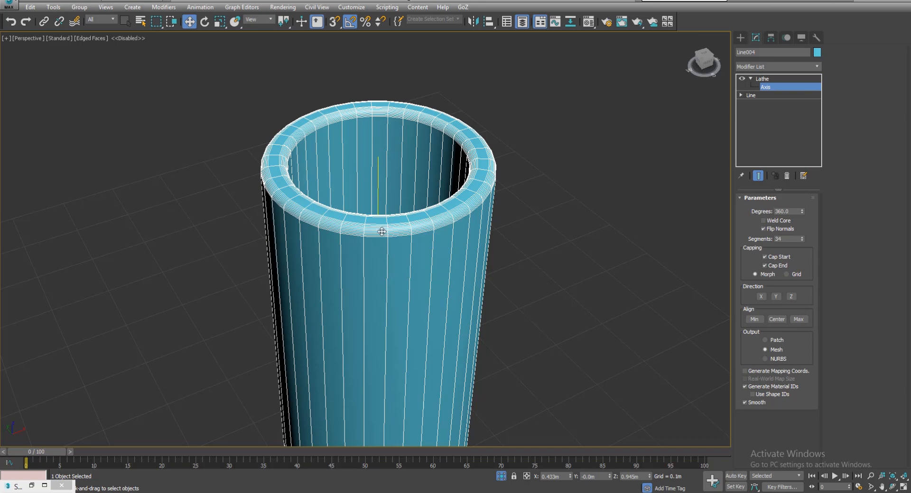
{"action": "left_click_drag", "start_coordinate": [375, 215], "coordinate": [374, 171]}
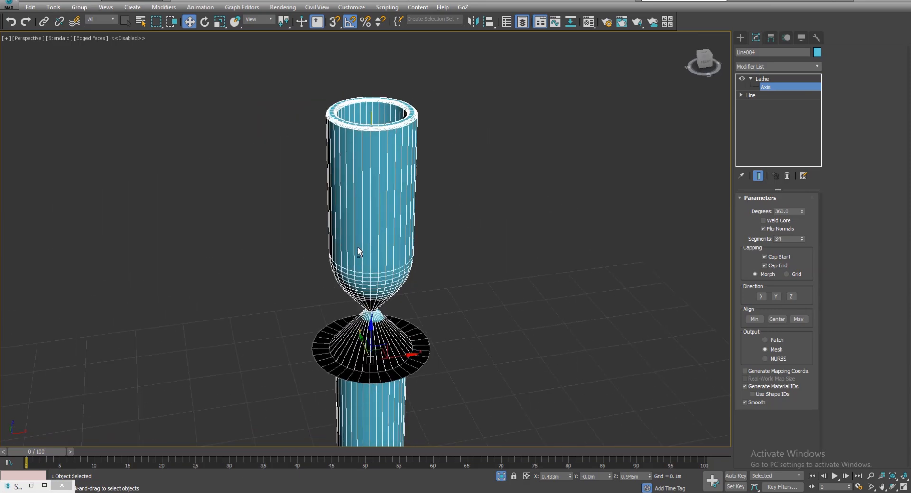
{"action": "middle_click_drag", "start_coordinate": [373, 170], "coordinate": [379, 242], "text": "alt"}
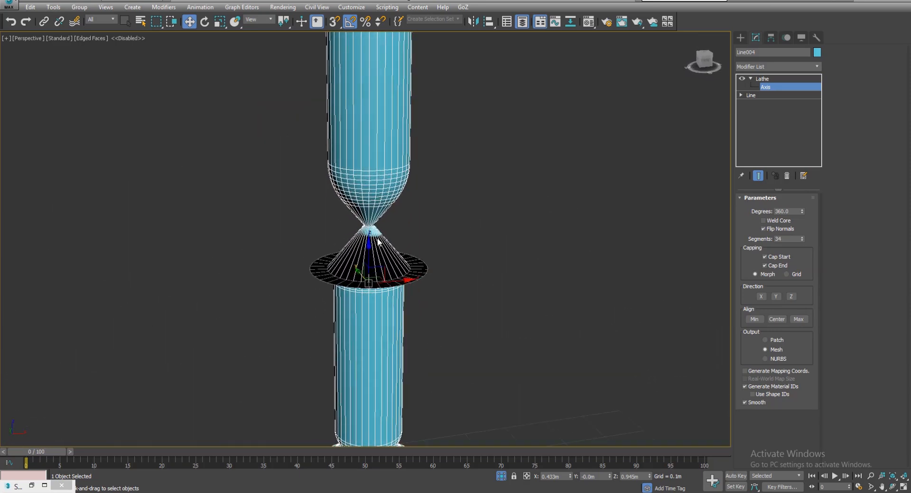
{"action": "middle_click_drag", "start_coordinate": [387, 283], "coordinate": [378, 283], "text": "alt"}
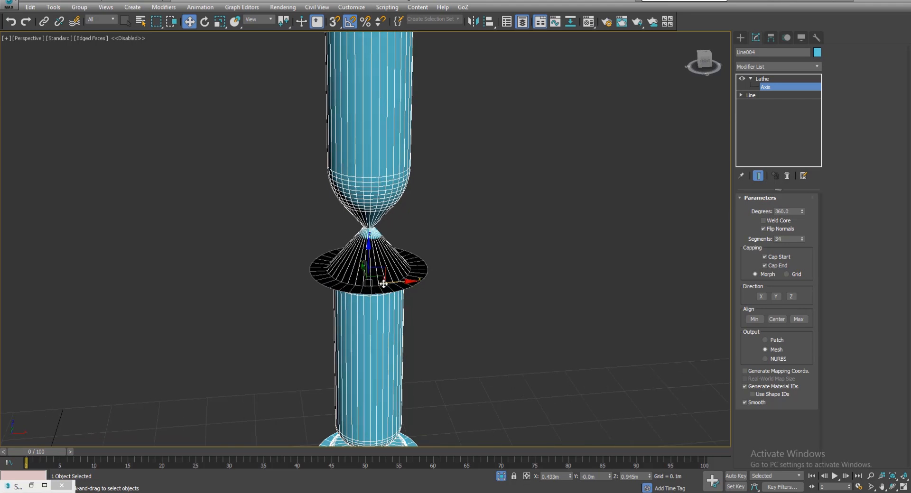
{"action": "left_click_drag", "start_coordinate": [387, 284], "coordinate": [438, 281]}
{"action": "scroll", "coordinate": [421, 292], "scroll_direction": "down", "scroll_amount": 5}
{"action": "middle_click_drag", "start_coordinate": [421, 304], "coordinate": [418, 277], "text": "alt"}
{"action": "middle_click_drag", "start_coordinate": [417, 277], "coordinate": [430, 307], "text": "alt"}
{"action": "middle_click_drag", "start_coordinate": [445, 272], "coordinate": [417, 221], "text": "alt"}
{"action": "scroll", "coordinate": [431, 250], "scroll_direction": "up", "scroll_amount": 6}
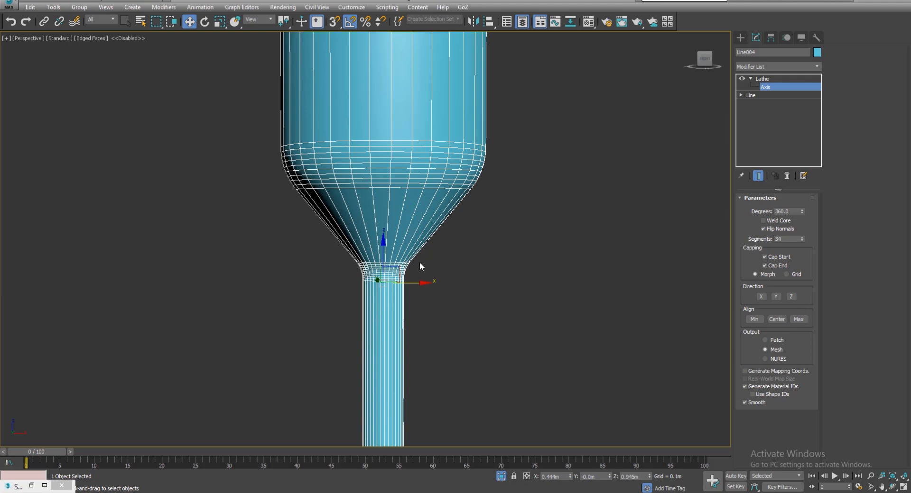
{"action": "middle_click_drag", "start_coordinate": [412, 284], "coordinate": [535, 203], "text": "alt"}
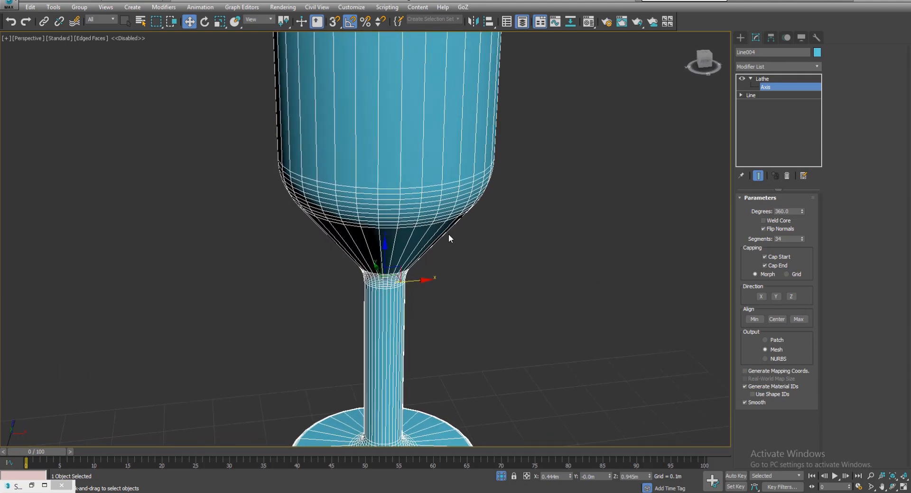
{"action": "scroll", "coordinate": [474, 237], "scroll_direction": "down", "scroll_amount": 4}
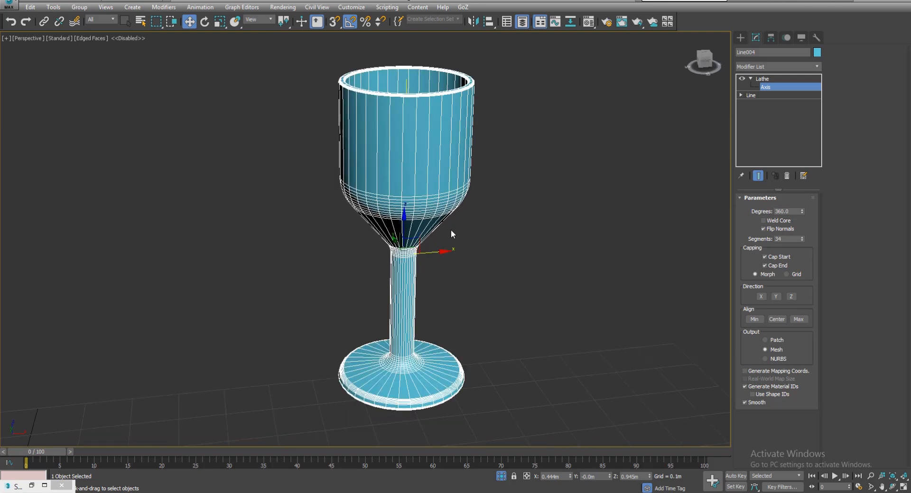
Hide the Lathe result, shift its axis back along X to about 0.437 m across the bowl wall, and show the result again.
{"action": "left_click", "coordinate": [742, 80]}
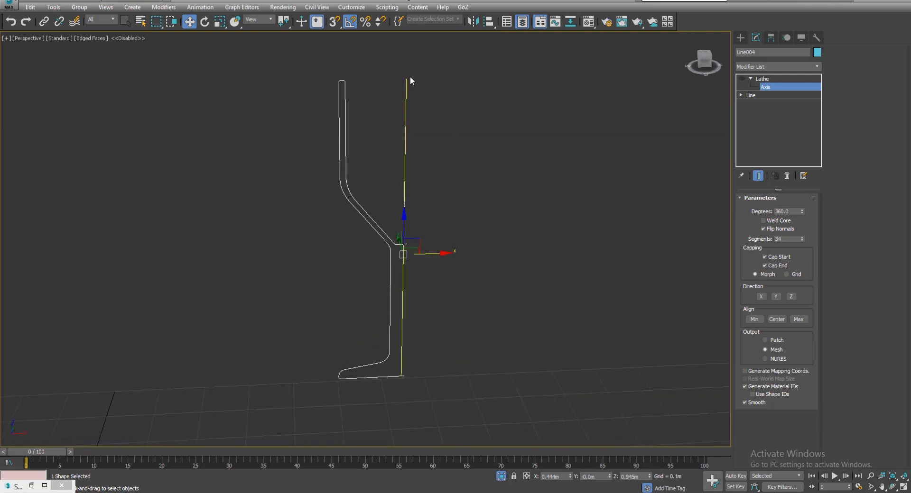
{"action": "scroll", "coordinate": [394, 205], "scroll_direction": "up", "scroll_amount": 3}
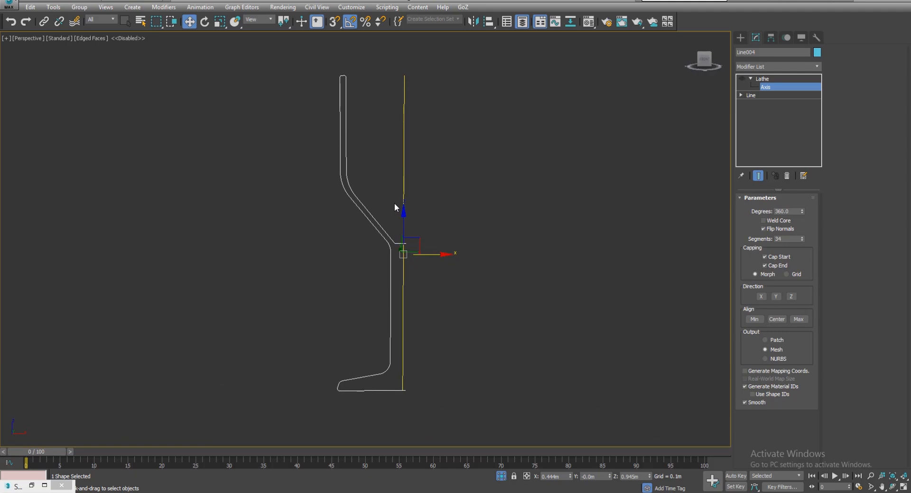
{"action": "scroll", "coordinate": [398, 232], "scroll_direction": "up", "scroll_amount": 2}
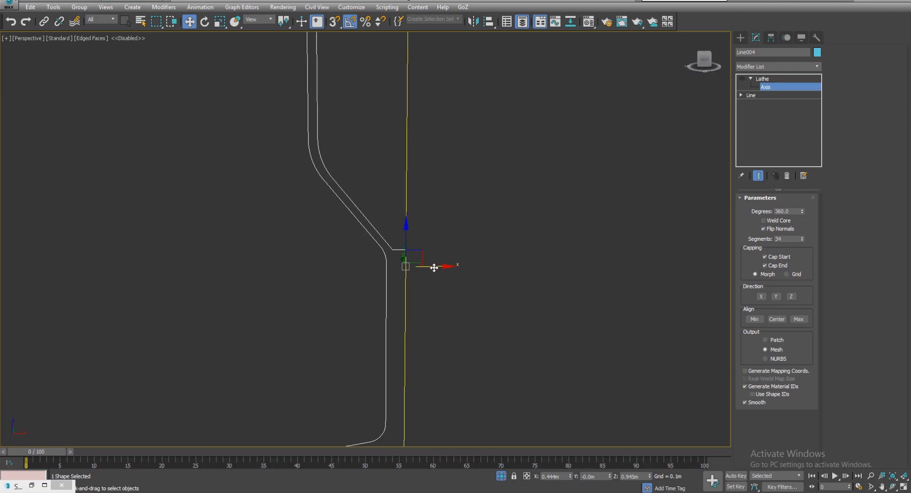
{"action": "left_click_drag", "start_coordinate": [432, 268], "coordinate": [396, 267]}
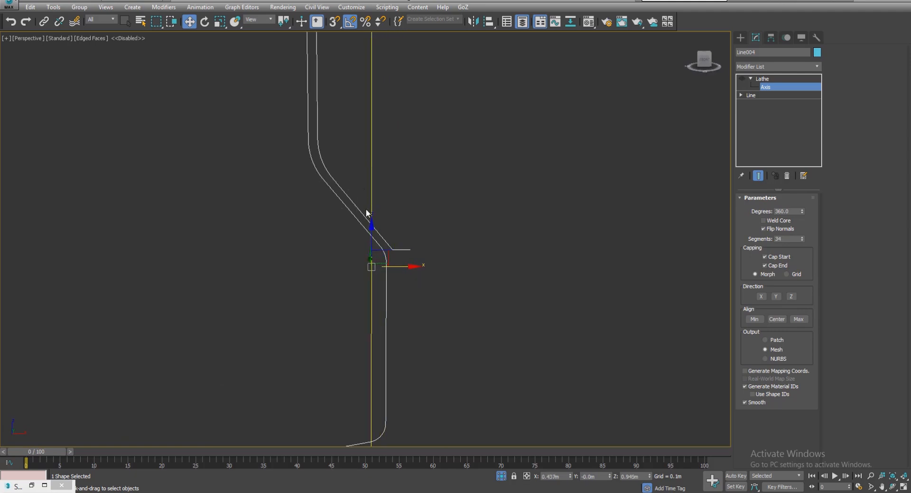
{"action": "left_click", "coordinate": [744, 80]}
{"action": "left_click", "coordinate": [741, 78]}
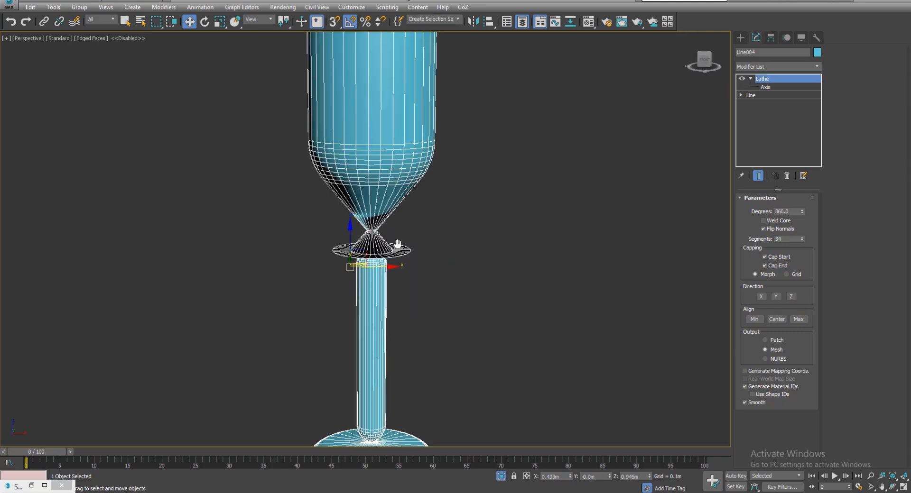
With the Lathe hidden, move its axis along X to about 0.447 m, just past the profile's open ends, and show the glass again.
{"action": "middle_click_drag", "start_coordinate": [397, 245], "coordinate": [358, 219]}
{"action": "left_click", "coordinate": [741, 78]}
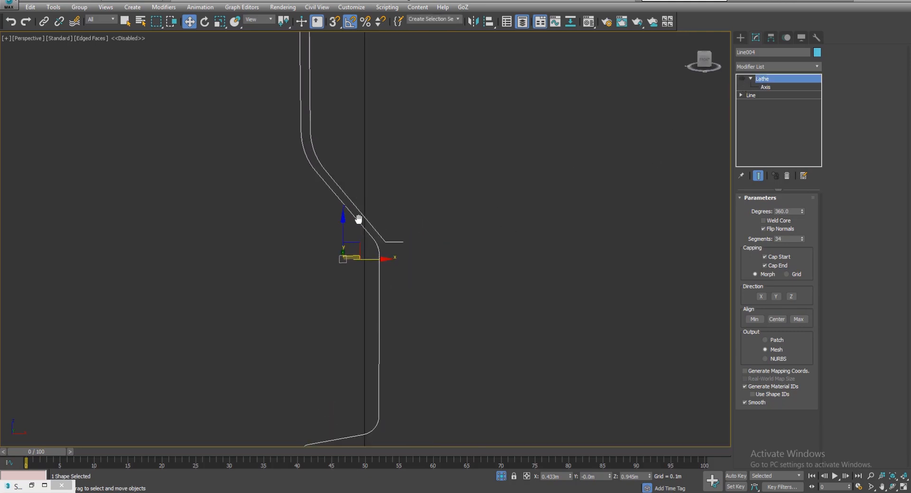
{"action": "left_click", "coordinate": [766, 87]}
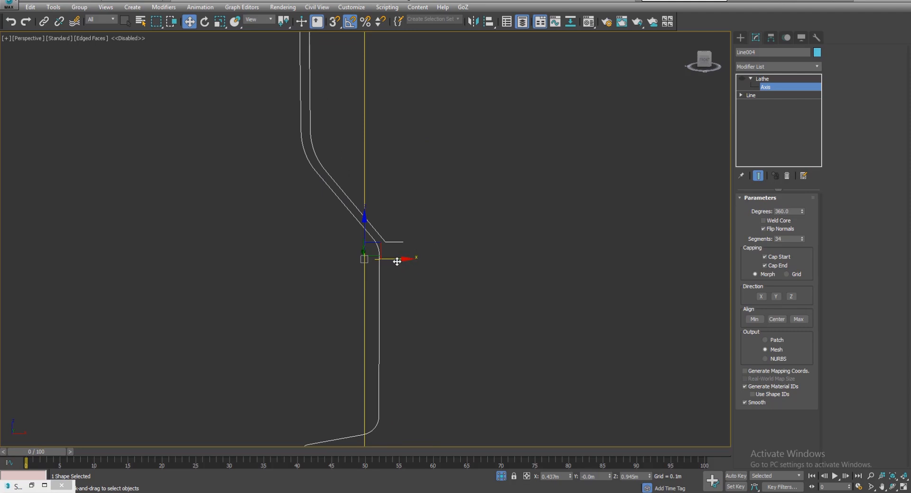
{"action": "left_click_drag", "start_coordinate": [396, 261], "coordinate": [416, 261]}
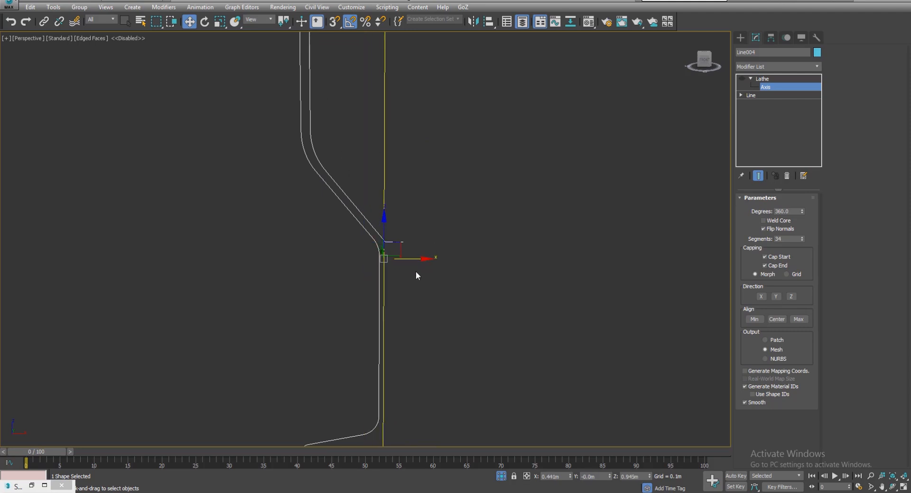
{"action": "middle_click_drag", "start_coordinate": [404, 286], "coordinate": [398, 251]}
{"action": "left_click_drag", "start_coordinate": [402, 224], "coordinate": [425, 226]}
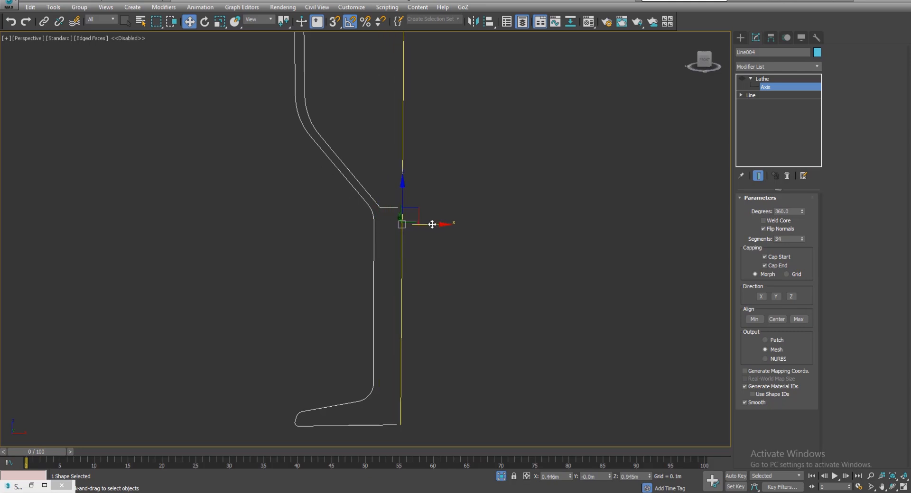
{"action": "left_click_drag", "start_coordinate": [433, 226], "coordinate": [435, 225]}
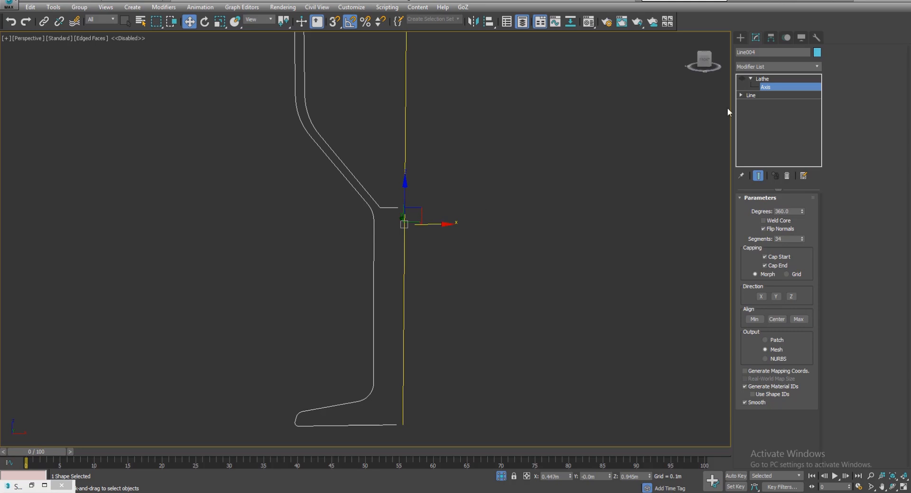
{"action": "left_click", "coordinate": [741, 79]}
{"action": "scroll", "coordinate": [408, 254], "scroll_direction": "down", "scroll_amount": 5}
{"action": "mouse_move", "coordinate": [408, 253]}
{"action": "middle_mouse_down", "text": "alt"}
{"action": "mouse_move", "coordinate": [411, 214]}
{"action": "mouse_move", "coordinate": [414, 254]}
{"action": "middle_mouse_up", "text": "alt"}
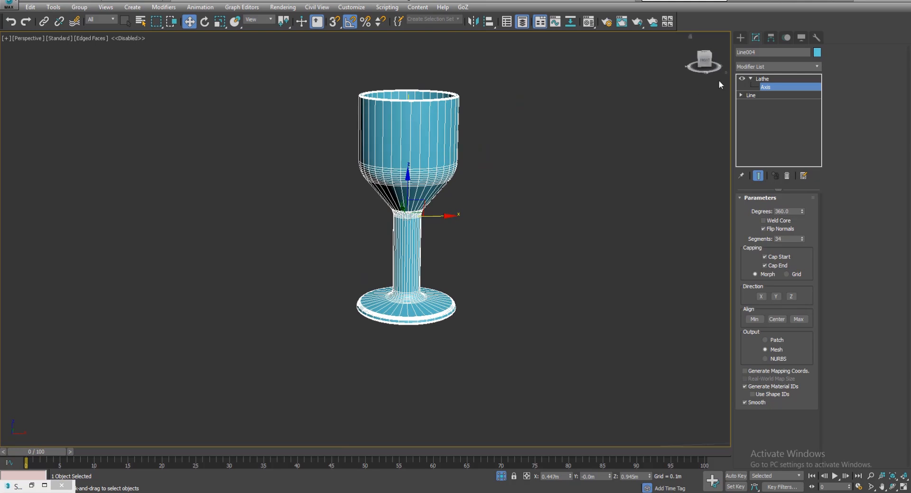
{"action": "left_click", "coordinate": [741, 79]}
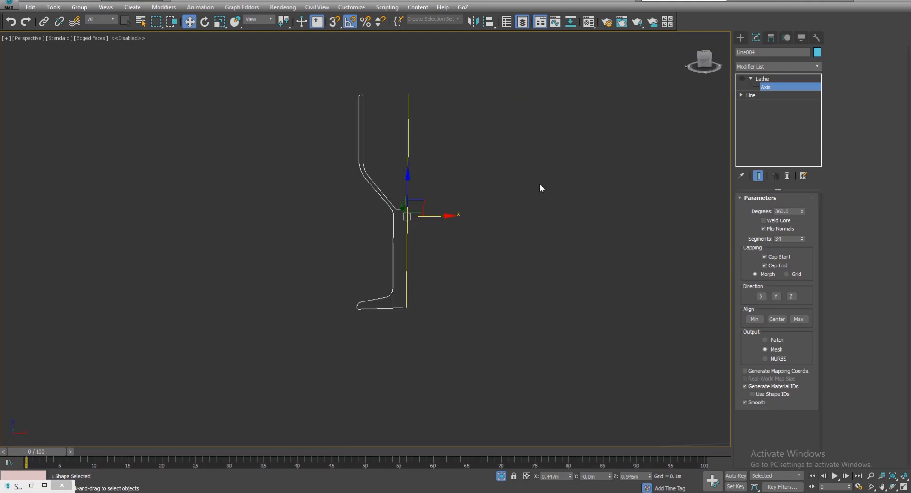
{"action": "left_click", "coordinate": [742, 78]}
Set the Lathe sweep to 1 degree and view the thin profile slice beside its axis.
{"action": "double_click", "coordinate": [794, 211]}
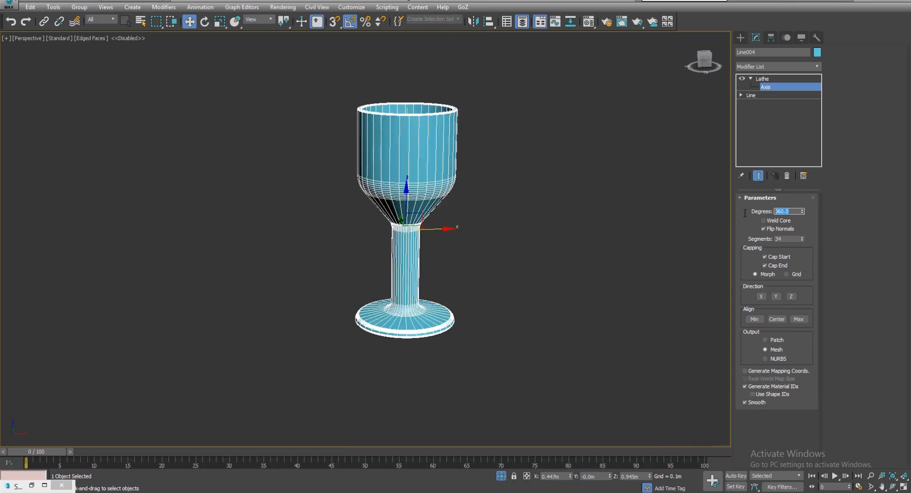
{"action": "middle_click_drag", "start_coordinate": [504, 139], "coordinate": [497, 154], "text": "alt"}
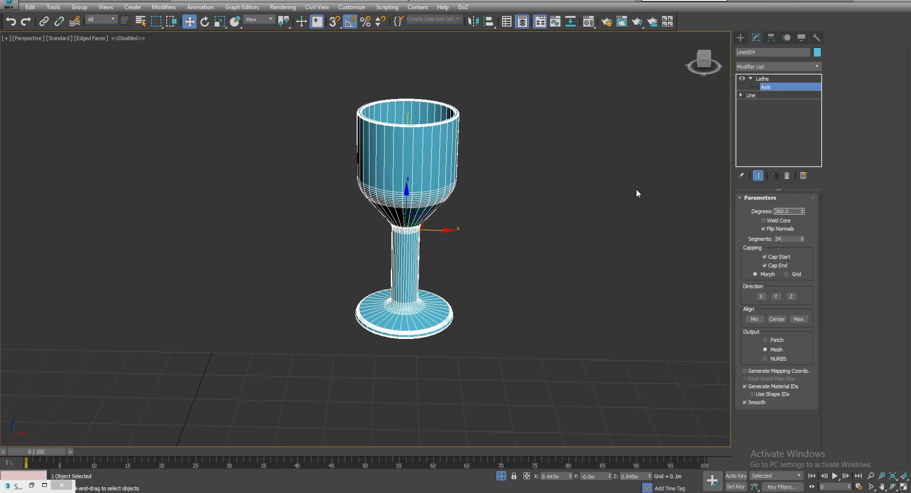
{"action": "double_click", "coordinate": [779, 211]}
{"action": "type", "text": "1"}
{"action": "key", "text": "Return"}
{"action": "middle_click_drag", "start_coordinate": [461, 146], "coordinate": [386, 129], "text": "alt"}
{"action": "scroll", "coordinate": [386, 129], "scroll_direction": "up", "scroll_amount": 5}
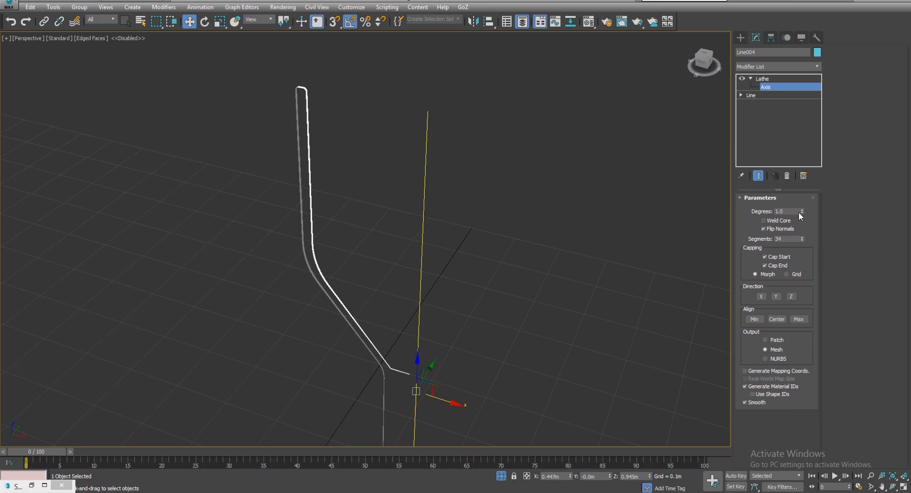
Increase the Lathe sweep gradually to the full 360 degrees to close the glass.
{"action": "left_click_drag", "start_coordinate": [801, 212], "coordinate": [802, 133]}
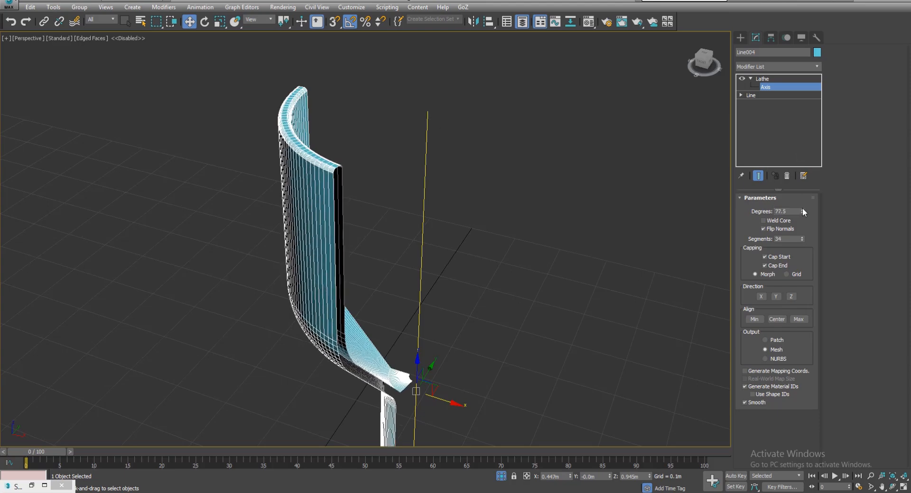
{"action": "left_click_drag", "start_coordinate": [802, 212], "coordinate": [757, 430]}
{"action": "middle_click_drag", "start_coordinate": [373, 272], "coordinate": [371, 229]}
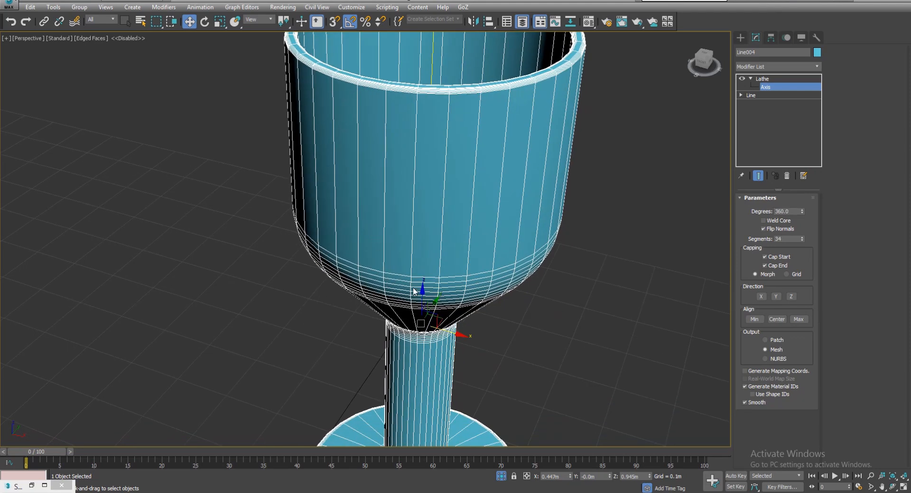
With the Lathe hidden, move its axis along X to about 0.445 m, just inside the profile's open ends, and inspect the glass from below.
{"action": "scroll", "coordinate": [413, 293], "scroll_direction": "down", "scroll_amount": 4}
{"action": "middle_click_drag", "start_coordinate": [439, 350], "coordinate": [567, 221], "text": "alt"}
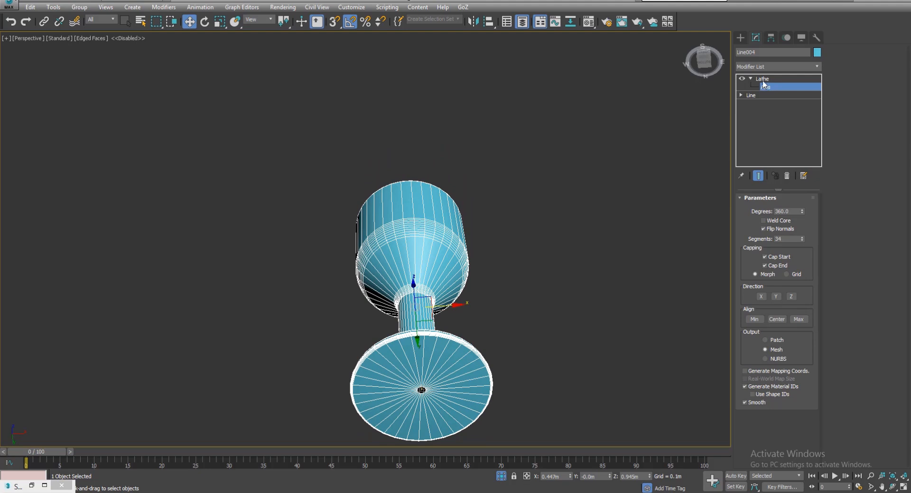
{"action": "left_click", "coordinate": [742, 79]}
{"action": "scroll", "coordinate": [457, 217], "scroll_direction": "up", "scroll_amount": 3}
{"action": "middle_click_drag", "start_coordinate": [439, 254], "coordinate": [437, 196]}
{"action": "left_click_drag", "start_coordinate": [459, 174], "coordinate": [445, 176]}
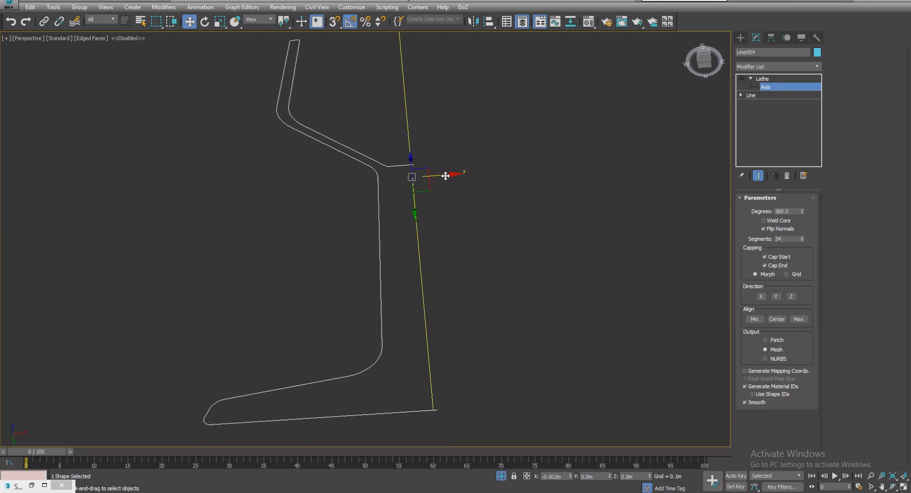
{"action": "left_click", "coordinate": [741, 78]}
{"action": "scroll", "coordinate": [438, 247], "scroll_direction": "down", "scroll_amount": 3}
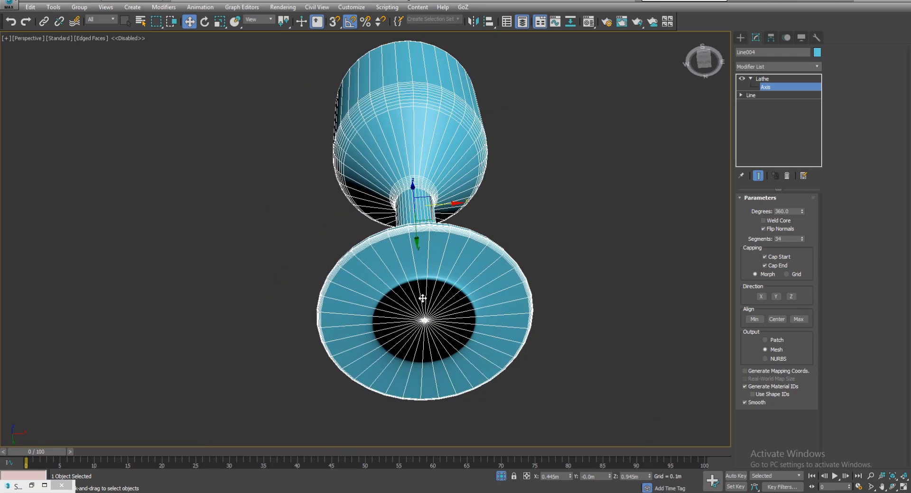
{"action": "middle_click_drag", "start_coordinate": [440, 261], "coordinate": [442, 245], "text": "alt"}
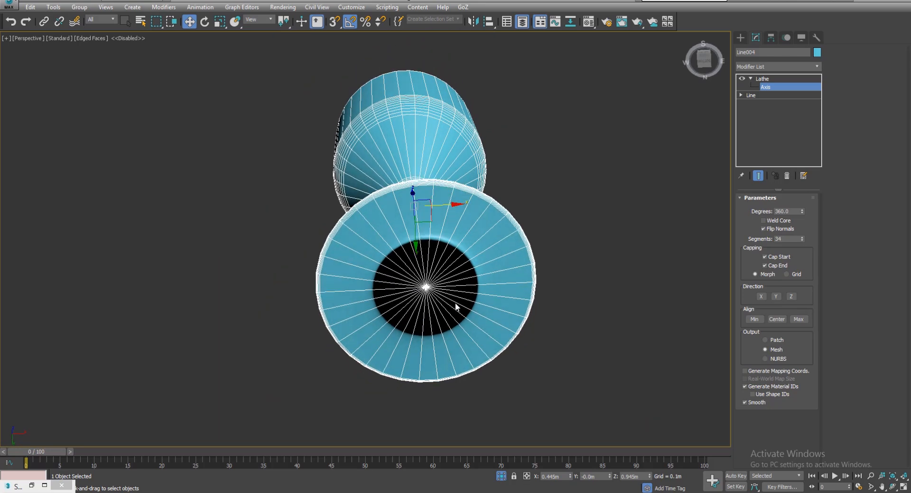
{"action": "mouse_move", "coordinate": [455, 306]}
{"action": "middle_mouse_down", "text": "alt"}
{"action": "mouse_move", "coordinate": [457, 293]}
{"action": "mouse_move", "coordinate": [465, 311]}
{"action": "middle_mouse_up", "text": "alt"}
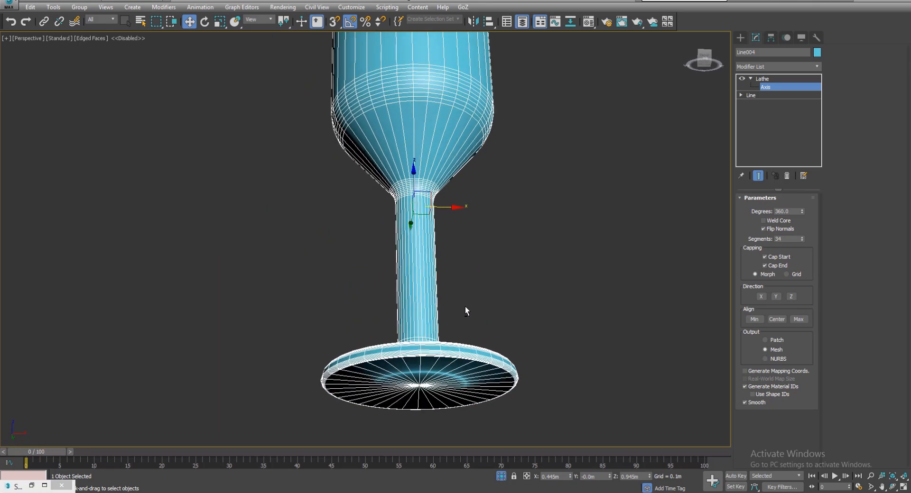
Compare the glass with Flip Normals off and on again, checking the bowl and the underside of the base.
{"action": "left_click", "coordinate": [763, 229]}
{"action": "mouse_move", "coordinate": [450, 258]}
{"action": "middle_mouse_down", "text": "alt"}
{"action": "mouse_move", "coordinate": [449, 294]}
{"action": "mouse_move", "coordinate": [486, 306]}
{"action": "mouse_move", "coordinate": [465, 296]}
{"action": "mouse_move", "coordinate": [451, 316]}
{"action": "mouse_move", "coordinate": [446, 266]}
{"action": "middle_mouse_up", "text": "alt"}
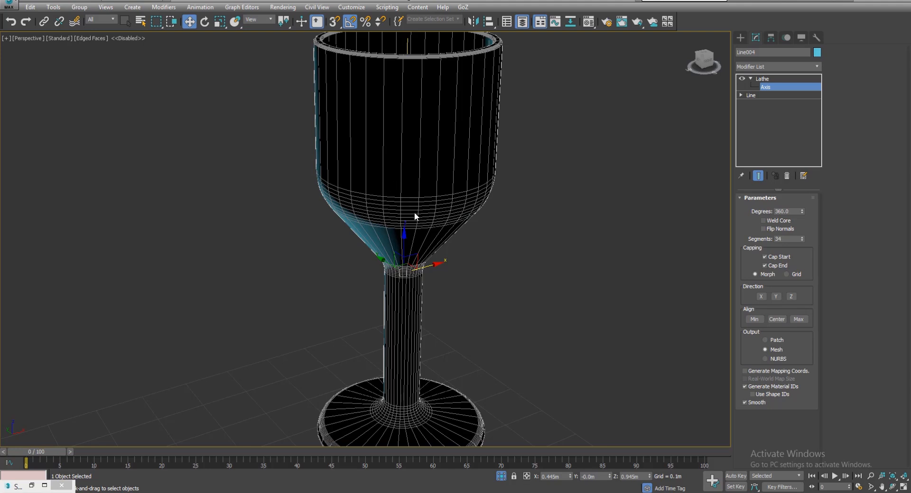
{"action": "left_click", "coordinate": [763, 229]}
{"action": "mouse_move", "coordinate": [458, 308]}
{"action": "middle_mouse_down", "text": "alt"}
{"action": "mouse_move", "coordinate": [452, 228]}
{"action": "mouse_move", "coordinate": [443, 255]}
{"action": "middle_mouse_up", "text": "alt"}
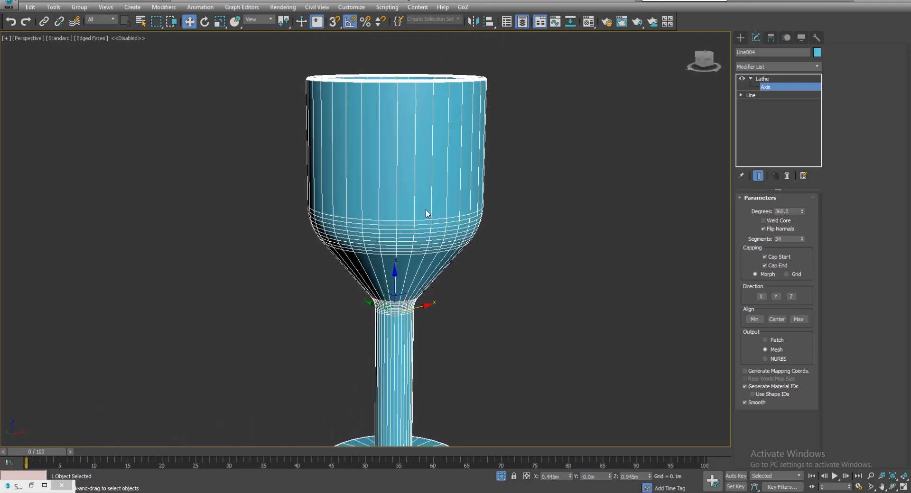
{"action": "middle_click_drag", "start_coordinate": [414, 213], "coordinate": [420, 162], "text": "alt"}
{"action": "middle_click_drag", "start_coordinate": [435, 240], "coordinate": [414, 376], "text": "alt"}
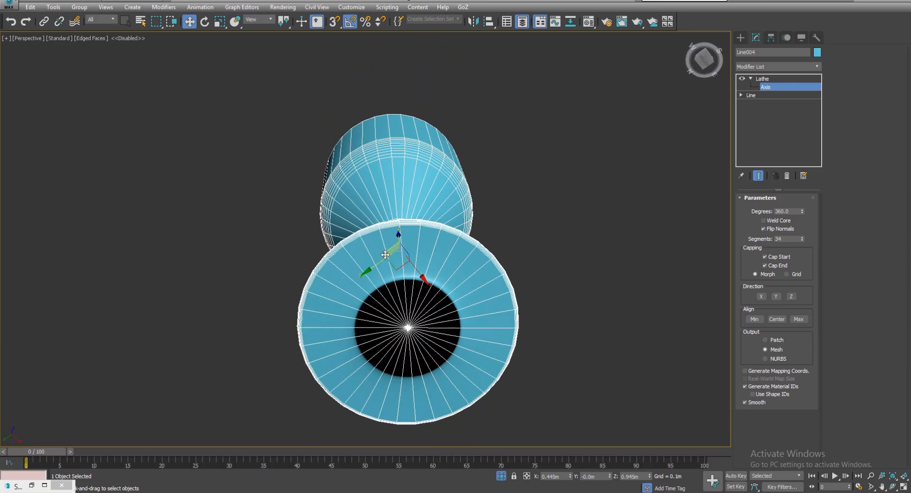
{"action": "scroll", "coordinate": [422, 340], "scroll_direction": "up", "scroll_amount": 2}
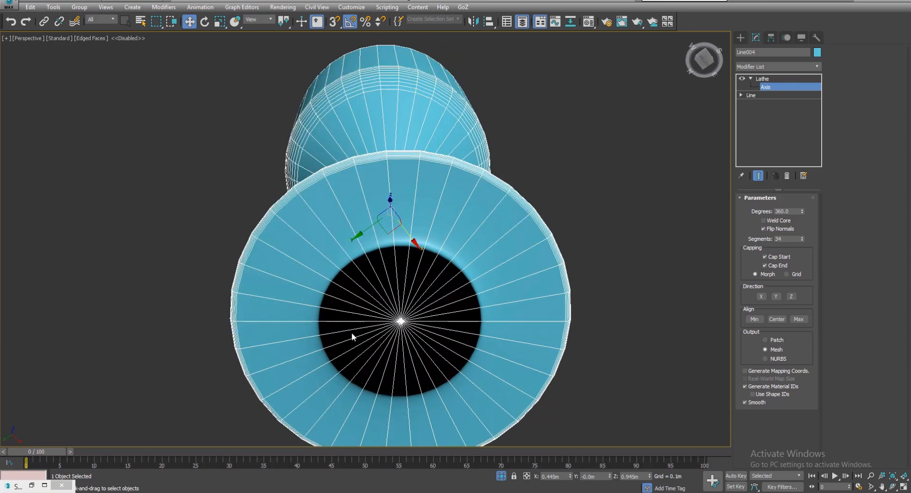
Hide the Lathe, shift its axis along X just beyond the end of the base line, and show the glass again.
{"action": "left_click", "coordinate": [742, 78]}
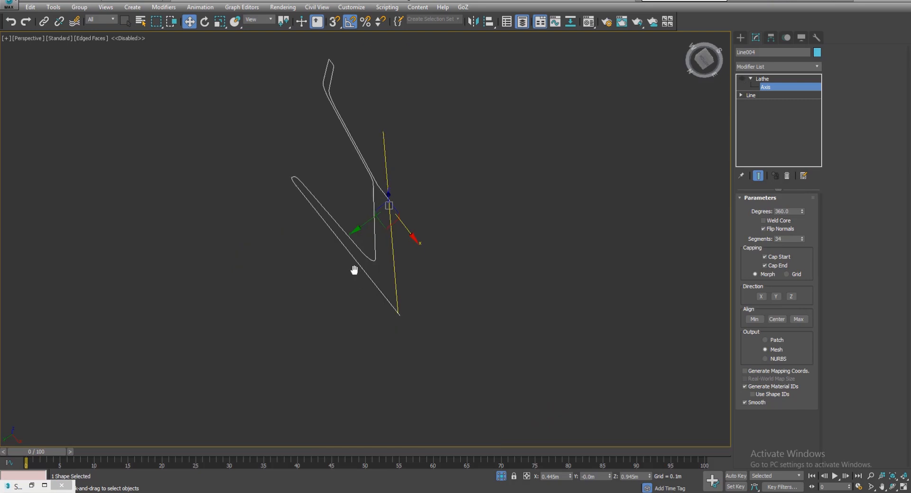
{"action": "middle_click_drag", "start_coordinate": [354, 268], "coordinate": [392, 211], "text": "alt"}
{"action": "scroll", "coordinate": [355, 246], "scroll_direction": "up", "scroll_amount": 2}
{"action": "middle_click_drag", "start_coordinate": [350, 287], "coordinate": [330, 328], "text": "alt"}
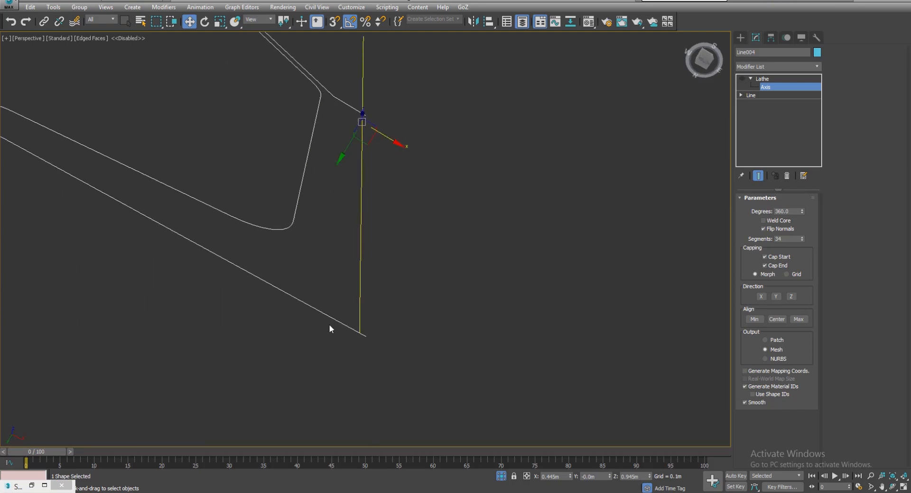
{"action": "middle_click_drag", "start_coordinate": [285, 242], "coordinate": [335, 173], "text": "alt"}
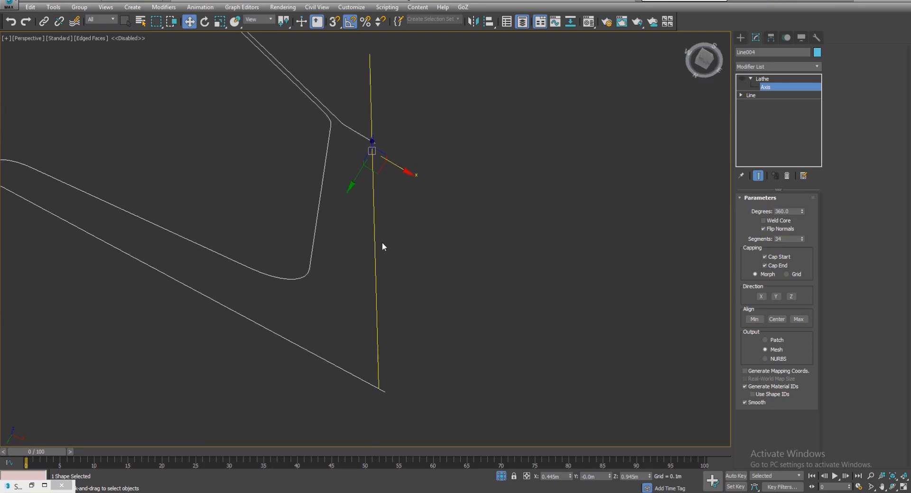
{"action": "middle_click_drag", "start_coordinate": [383, 246], "coordinate": [325, 313], "text": "alt"}
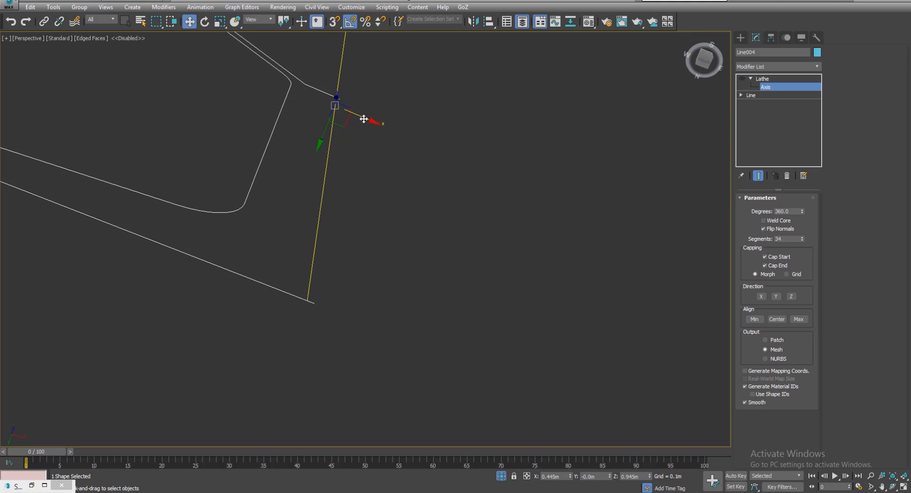
{"action": "left_click_drag", "start_coordinate": [364, 119], "coordinate": [373, 125]}
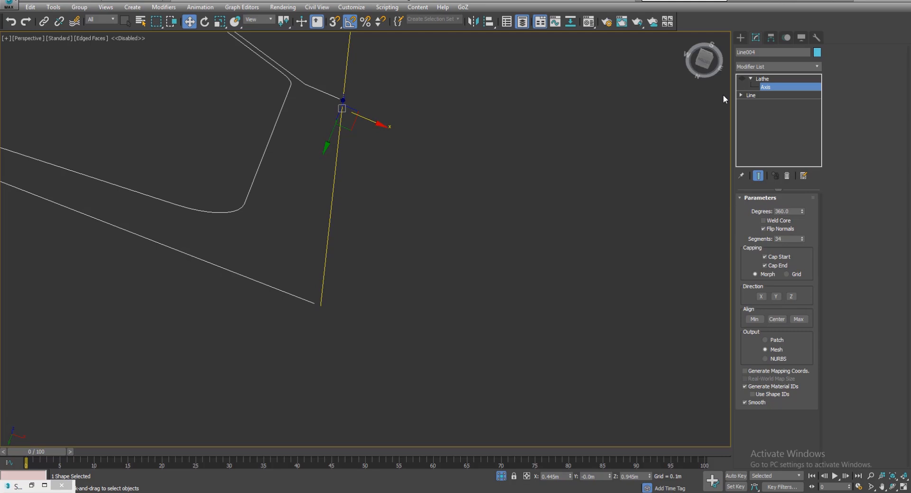
{"action": "left_click", "coordinate": [741, 79]}
{"action": "scroll", "coordinate": [351, 263], "scroll_direction": "down", "scroll_amount": 3}
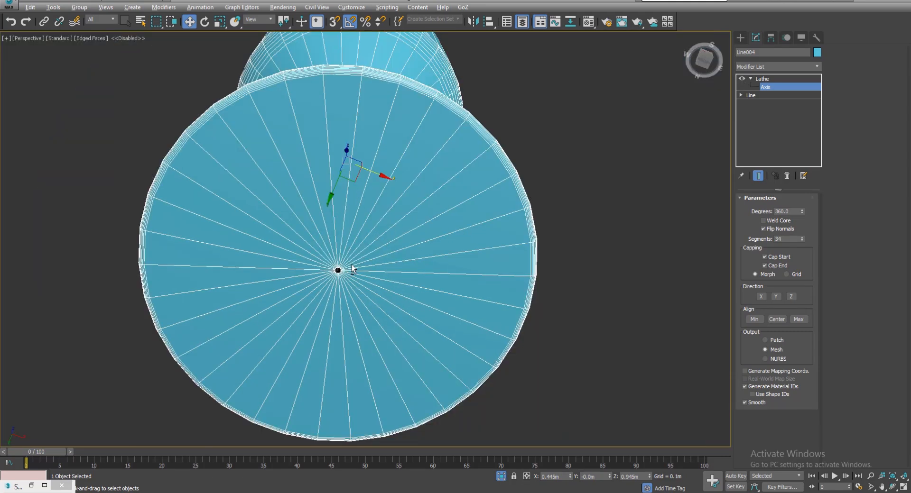
Nudge the Lathe axis back and forth along X, ending at about 0.446 m, while viewing the base's underside.
{"action": "middle_click_drag", "start_coordinate": [352, 264], "coordinate": [360, 265], "text": "alt"}
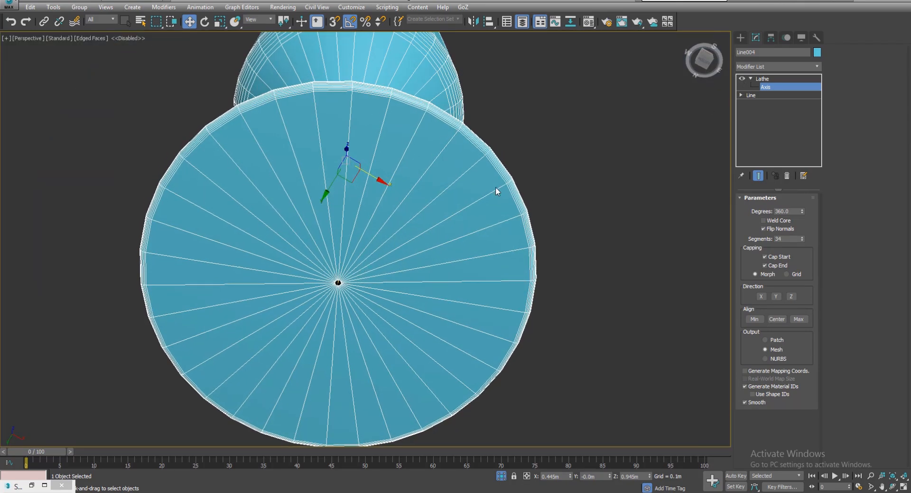
{"action": "left_click_drag", "start_coordinate": [367, 176], "coordinate": [364, 175]}
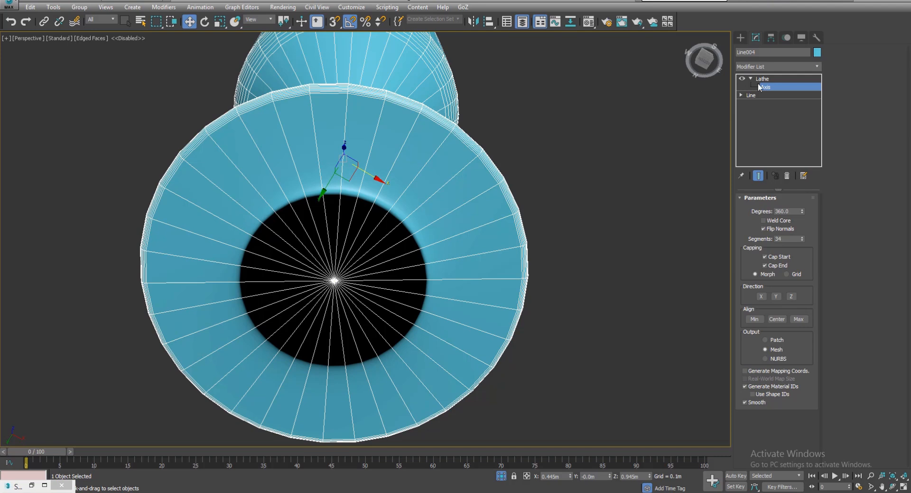
{"action": "left_click_drag", "start_coordinate": [371, 176], "coordinate": [375, 178]}
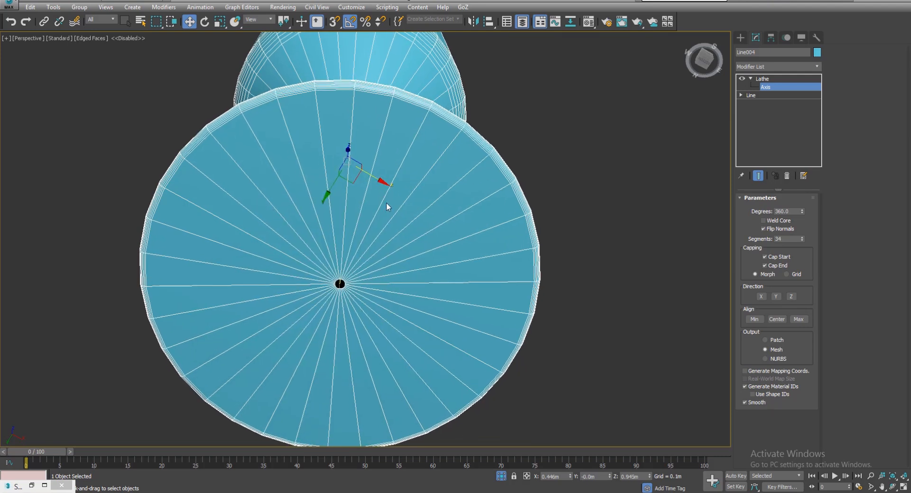
{"action": "middle_click_drag", "start_coordinate": [389, 210], "coordinate": [365, 176], "text": "alt"}
Try shifting the Lathe axis about 0.004 m along Y and inspect the base and stem.
{"action": "left_click_drag", "start_coordinate": [370, 154], "coordinate": [388, 149]}
{"action": "middle_click_drag", "start_coordinate": [380, 216], "coordinate": [376, 190], "text": "alt"}
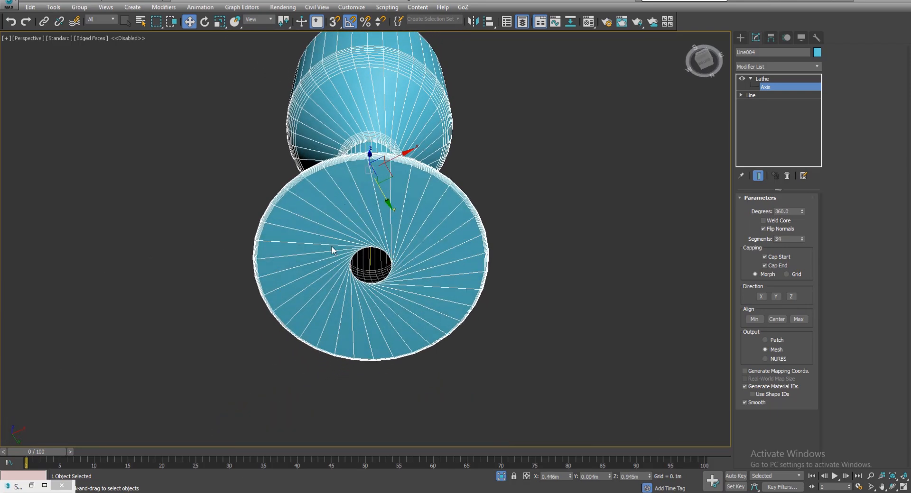
{"action": "middle_click_drag", "start_coordinate": [419, 297], "coordinate": [388, 173], "text": "alt"}
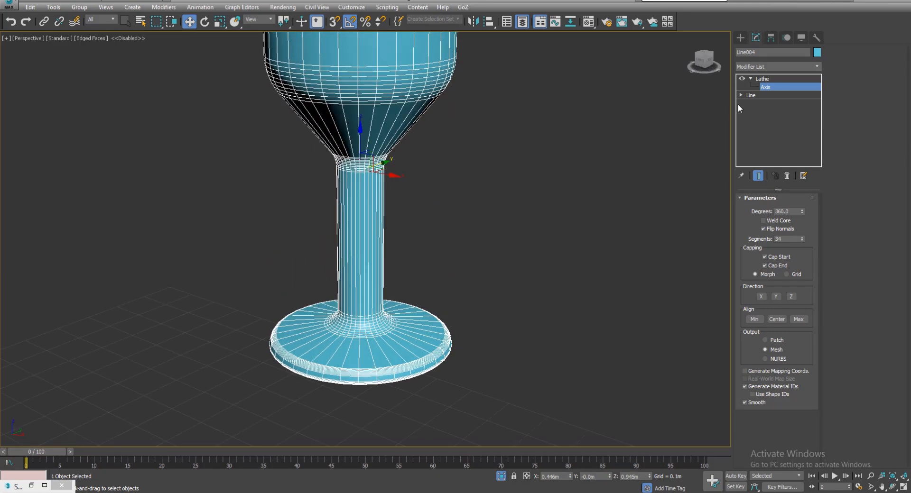
Hide the Lathe and move its axis along X to about 0.447 m, slightly beyond the profile's open ends.
{"action": "left_click", "coordinate": [743, 80]}
{"action": "middle_click_drag", "start_coordinate": [462, 188], "coordinate": [422, 240], "text": "alt"}
{"action": "scroll", "coordinate": [422, 239], "scroll_direction": "down", "scroll_amount": 3}
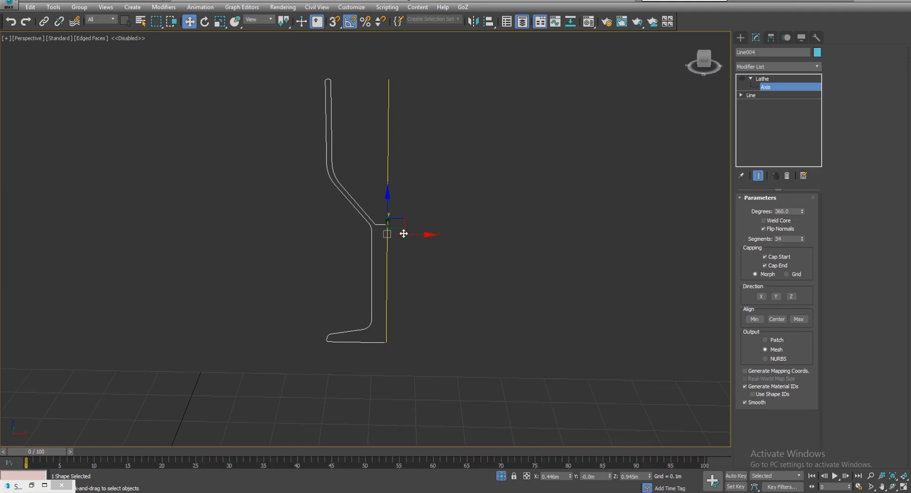
{"action": "scroll", "coordinate": [378, 228], "scroll_direction": "up", "scroll_amount": 2}
{"action": "scroll", "coordinate": [386, 290], "scroll_direction": "down", "scroll_amount": 1}
{"action": "middle_click_drag", "start_coordinate": [418, 310], "coordinate": [420, 273]}
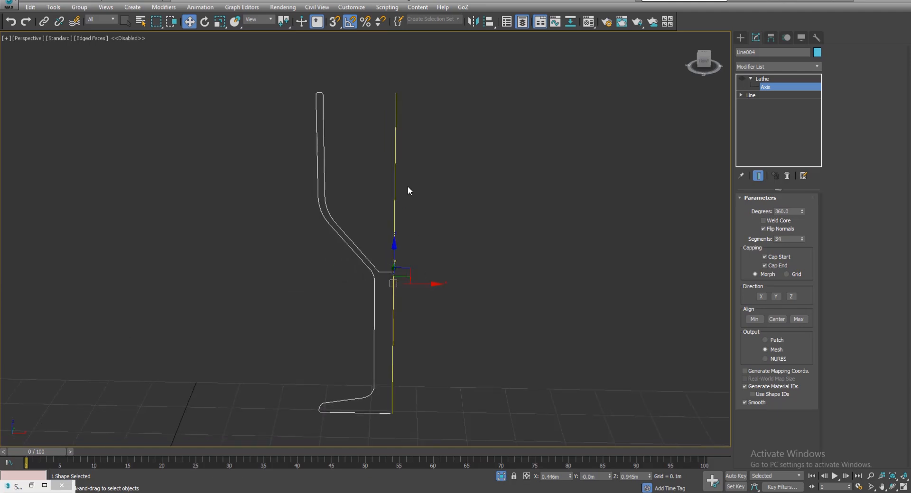
{"action": "left_click_drag", "start_coordinate": [421, 282], "coordinate": [425, 282]}
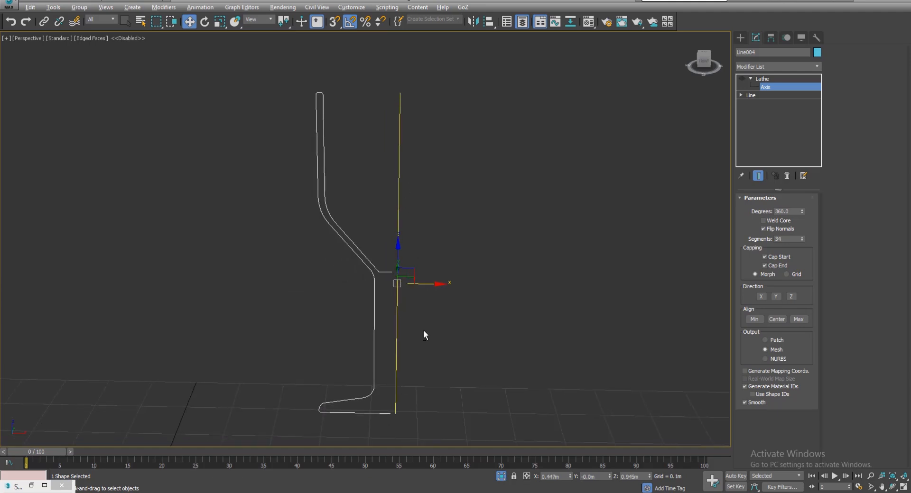
Try offsetting the Lathe axis about 0.023 m along Y and show the resulting shape.
{"action": "middle_click_drag", "start_coordinate": [424, 332], "coordinate": [397, 337], "text": "alt"}
{"action": "left_click_drag", "start_coordinate": [416, 274], "coordinate": [483, 249]}
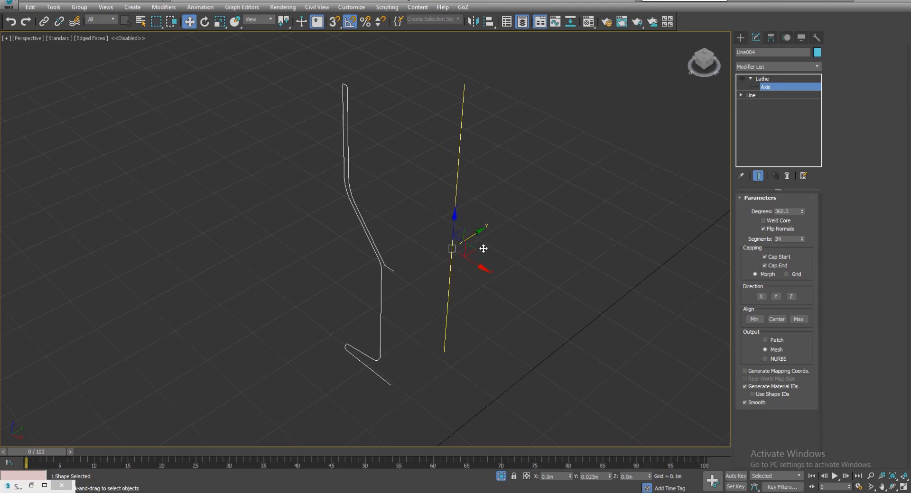
{"action": "middle_click_drag", "start_coordinate": [465, 266], "coordinate": [455, 305], "text": "alt"}
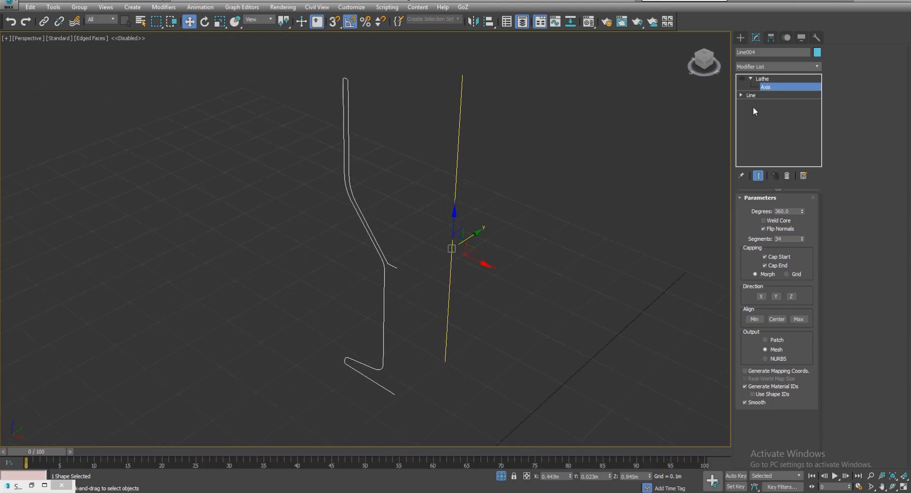
{"action": "left_click", "coordinate": [742, 79]}
{"action": "middle_click_drag", "start_coordinate": [405, 291], "coordinate": [560, 223], "text": "alt"}
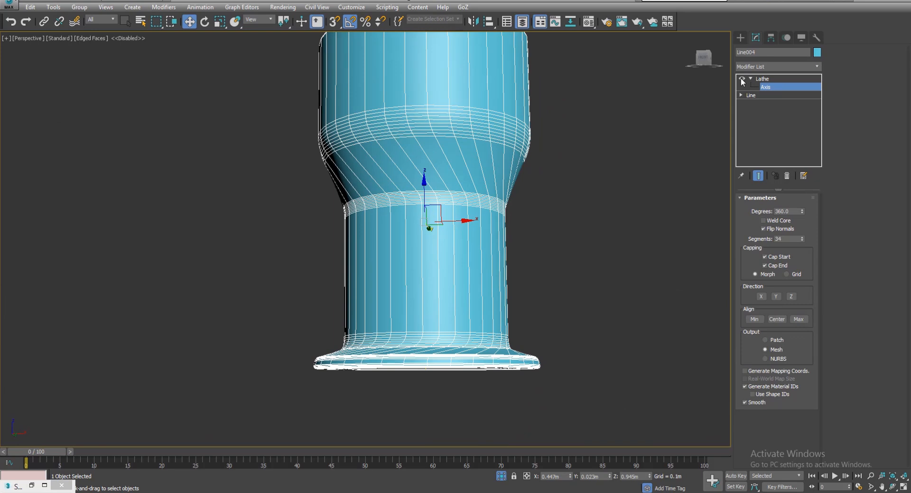
Undo the Lathe axis's Y offset and show the glass from slightly below.
{"action": "left_click", "coordinate": [741, 79]}
{"action": "mouse_move", "coordinate": [467, 240]}
{"action": "middle_mouse_down", "text": "alt"}
{"action": "mouse_move", "coordinate": [471, 298]}
{"action": "mouse_move", "coordinate": [483, 295]}
{"action": "mouse_move", "coordinate": [488, 276]}
{"action": "mouse_move", "coordinate": [467, 251]}
{"action": "mouse_move", "coordinate": [452, 258]}
{"action": "mouse_move", "coordinate": [456, 226]}
{"action": "mouse_move", "coordinate": [457, 235]}
{"action": "middle_mouse_up", "text": "alt"}
{"action": "left_click", "coordinate": [742, 79]}
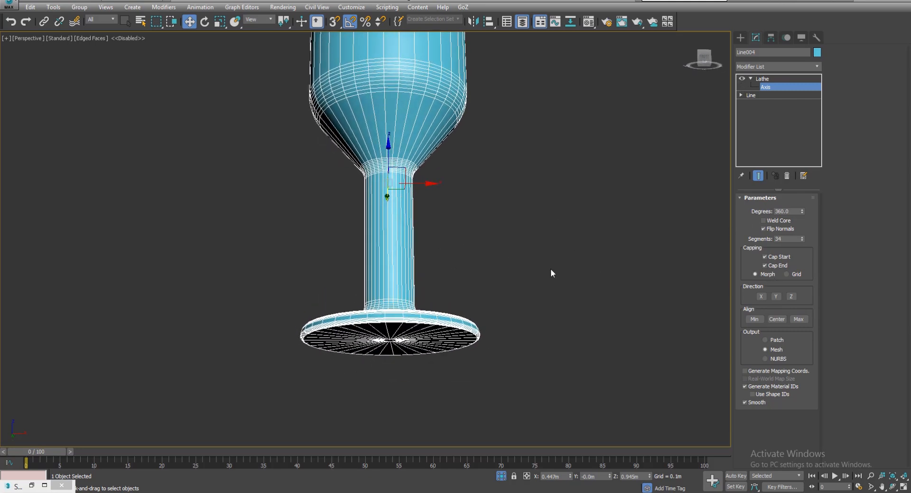
{"action": "middle_click_drag", "start_coordinate": [414, 226], "coordinate": [406, 247]}
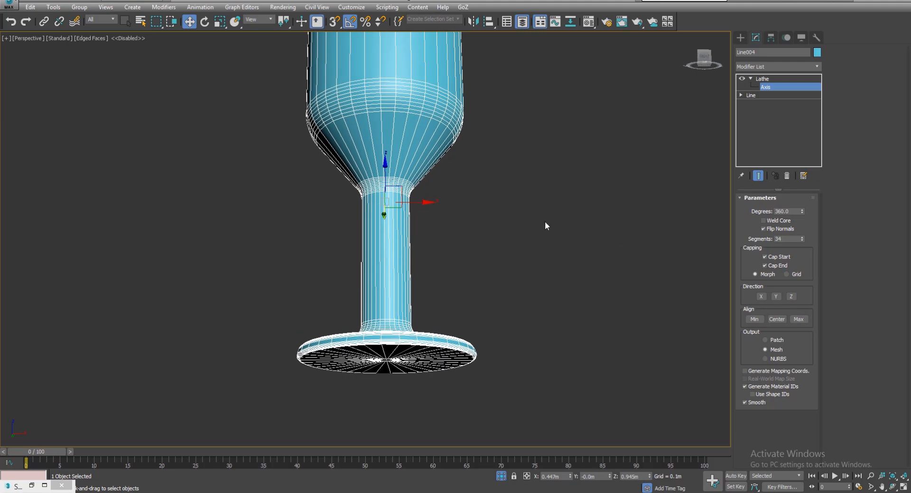
Set the Lathe segments to 16.
{"action": "left_click_drag", "start_coordinate": [787, 240], "coordinate": [740, 239]}
{"action": "type", "text": "16"}
{"action": "key", "text": "Return"}
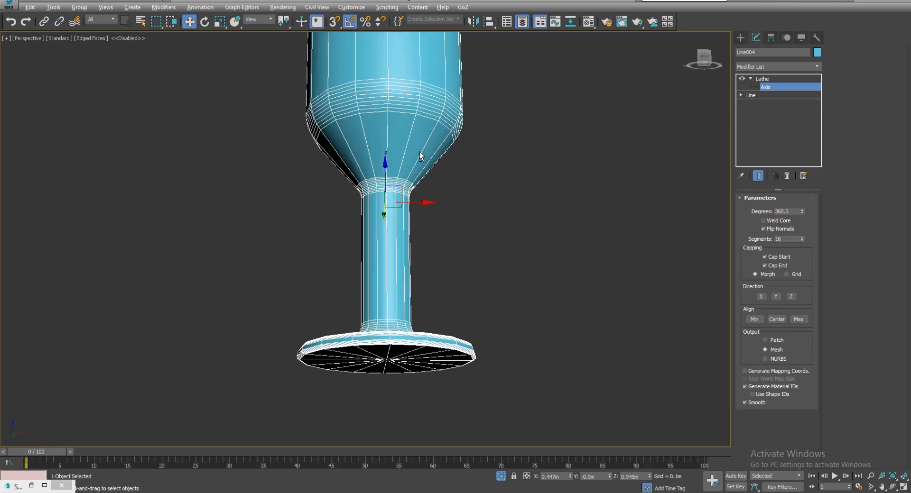
Move the Lathe axis along X to about 0.446 m to tighten the hole at the centre of the base.
{"action": "middle_click_drag", "start_coordinate": [419, 152], "coordinate": [417, 174], "text": "alt"}
{"action": "scroll", "coordinate": [416, 174], "scroll_direction": "up", "scroll_amount": 3}
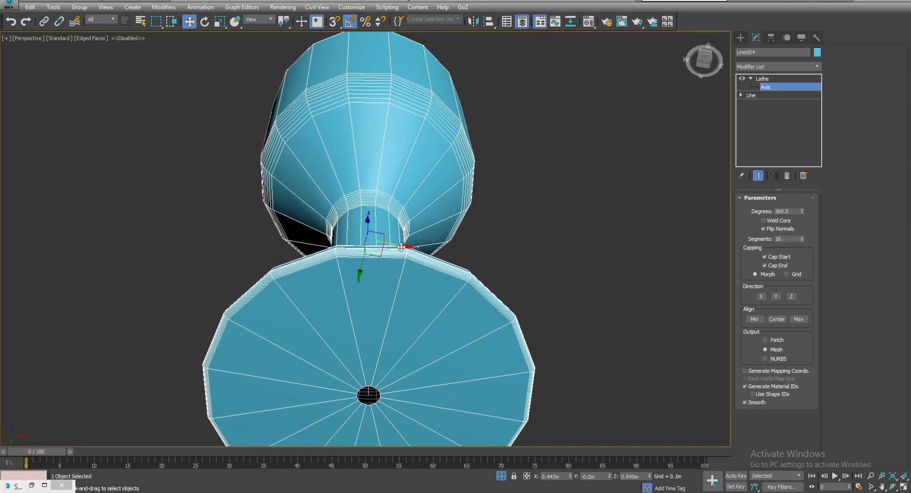
{"action": "middle_click_drag", "start_coordinate": [396, 255], "coordinate": [444, 252], "text": "alt"}
{"action": "middle_click_drag", "start_coordinate": [303, 84], "coordinate": [593, 173], "text": "alt"}
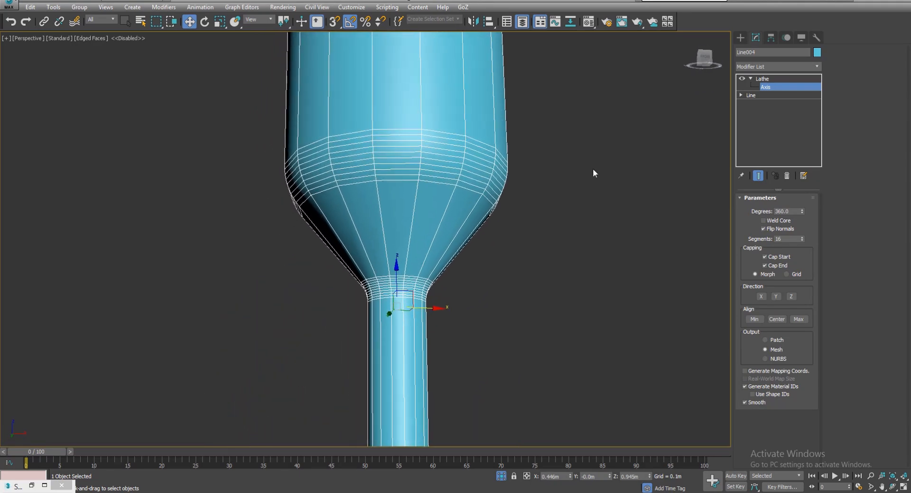
Lower the four vertices at the bend of the bowl on the Line profile with the lathed end result shown, rounding the bowl's underside.
{"action": "left_click", "coordinate": [752, 96]}
{"action": "middle_click_drag", "start_coordinate": [442, 264], "coordinate": [411, 228], "text": "alt"}
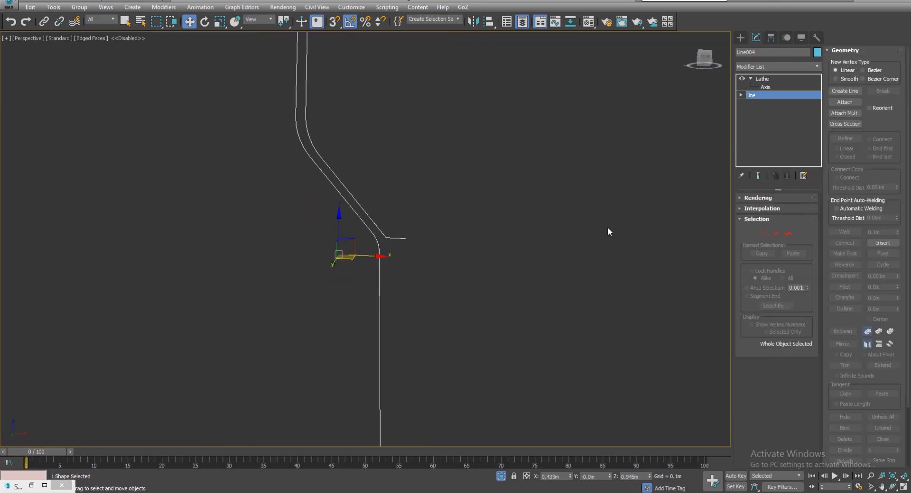
{"action": "left_click", "coordinate": [765, 233]}
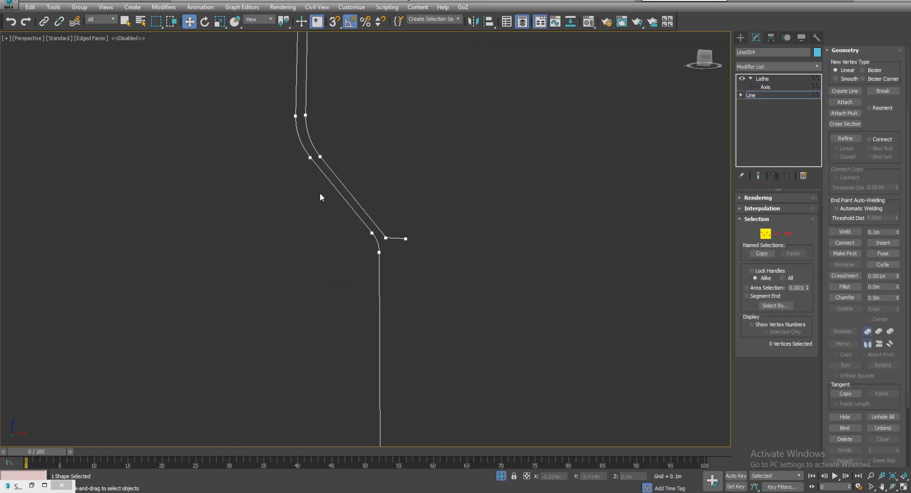
{"action": "left_click_drag", "start_coordinate": [349, 95], "coordinate": [279, 197]}
{"action": "middle_click_drag", "start_coordinate": [401, 228], "coordinate": [426, 251]}
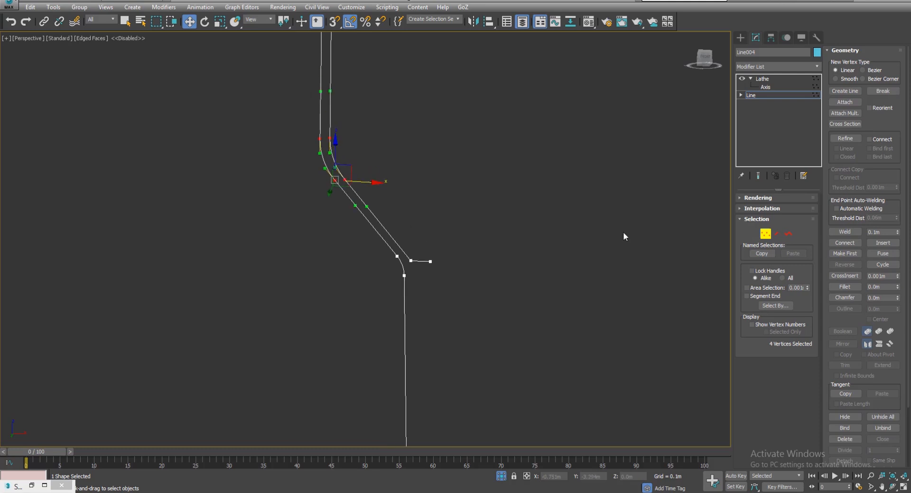
{"action": "left_click", "coordinate": [758, 178]}
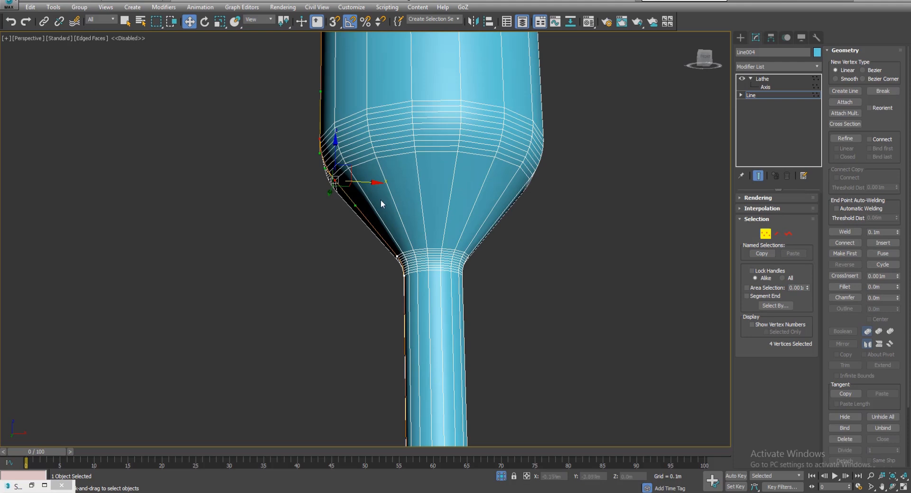
{"action": "middle_click_drag", "start_coordinate": [370, 194], "coordinate": [366, 205], "text": "alt"}
{"action": "left_click_drag", "start_coordinate": [345, 143], "coordinate": [367, 166]}
{"action": "scroll", "coordinate": [344, 171], "scroll_direction": "down", "scroll_amount": 5}
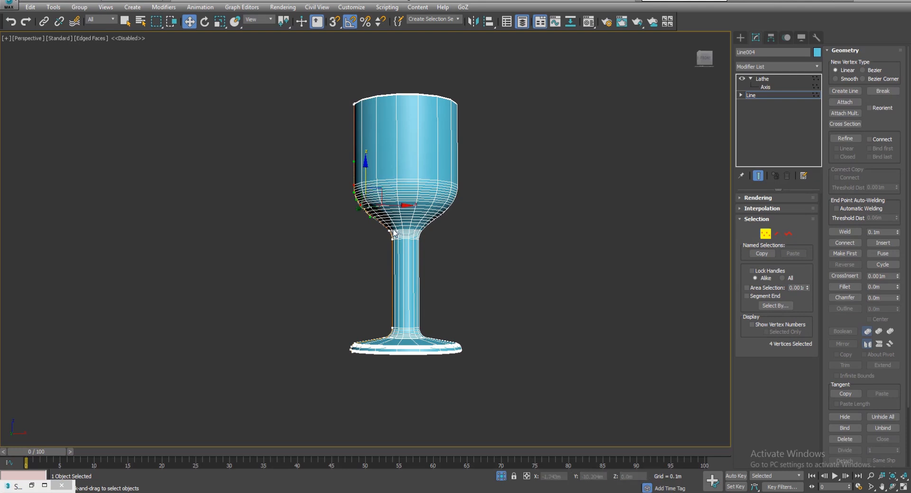
Shift the five profile vertices along the stem slightly inward along X in the front view to thin the stem, and finish vertex editing.
{"action": "middle_click_drag", "start_coordinate": [407, 264], "coordinate": [428, 266], "text": "alt"}
{"action": "middle_click_drag", "start_coordinate": [399, 293], "coordinate": [368, 209]}
{"action": "key", "text": "f"}
{"action": "scroll", "coordinate": [395, 272], "scroll_direction": "down", "scroll_amount": 1}
{"action": "scroll", "coordinate": [359, 229], "scroll_direction": "up", "scroll_amount": 2}
{"action": "key", "text": "F3"}
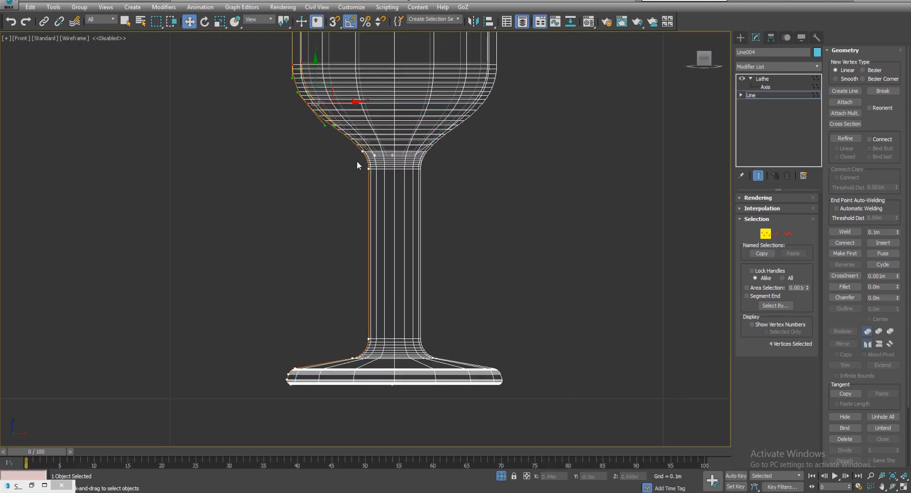
{"action": "left_click_drag", "start_coordinate": [393, 361], "coordinate": [393, 361]}
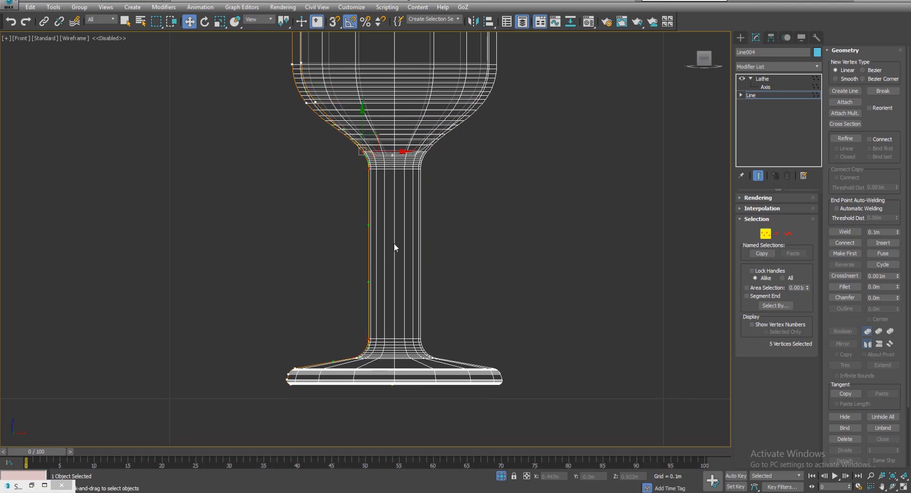
{"action": "key", "text": "F3"}
{"action": "left_click_drag", "start_coordinate": [386, 151], "coordinate": [394, 150]}
{"action": "scroll", "coordinate": [411, 222], "scroll_direction": "down", "scroll_amount": 2}
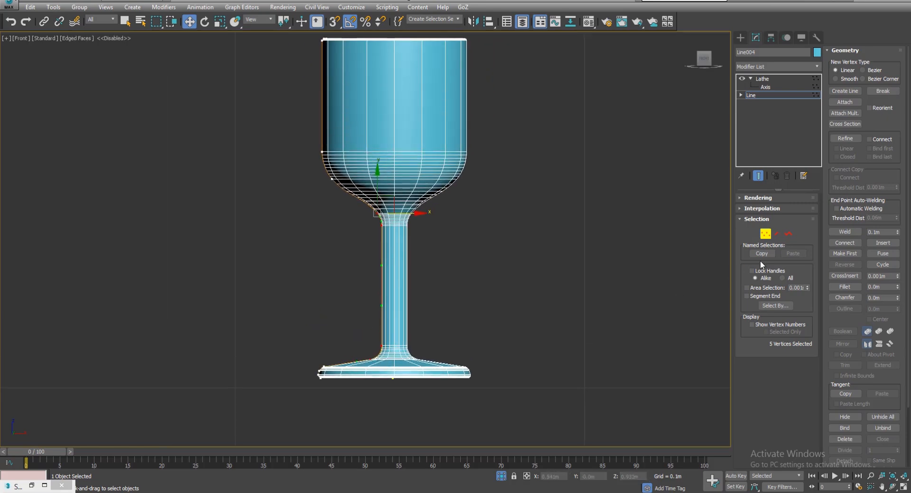
{"action": "left_click", "coordinate": [765, 233]}
Bring back the full kitchen scene and copy the glass along X to about 0.664 m in the front view.
{"action": "left_click", "coordinate": [565, 307]}
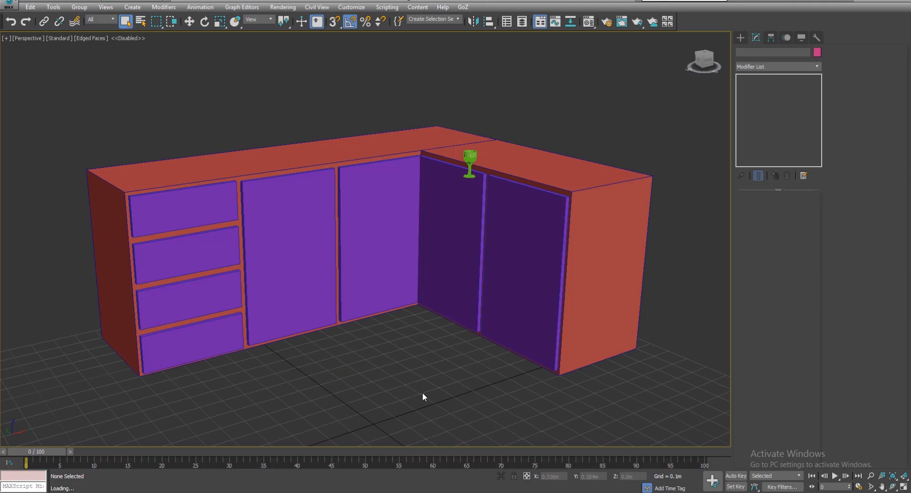
{"action": "middle_click_drag", "start_coordinate": [445, 249], "coordinate": [407, 254]}
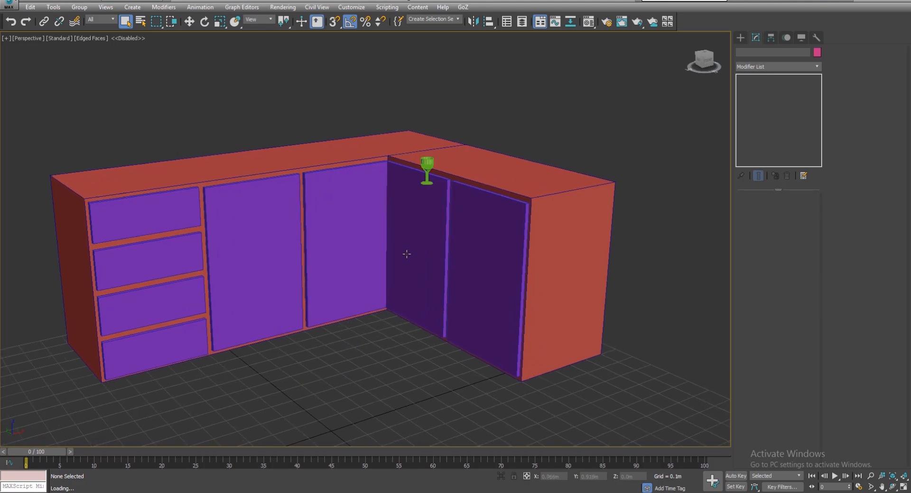
{"action": "key", "text": "f"}
{"action": "scroll", "coordinate": [460, 134], "scroll_direction": "up", "scroll_amount": 3}
{"action": "middle_click_drag", "start_coordinate": [460, 134], "coordinate": [377, 289]}
{"action": "scroll", "coordinate": [377, 289], "scroll_direction": "up", "scroll_amount": 2}
{"action": "left_click", "coordinate": [346, 166]}
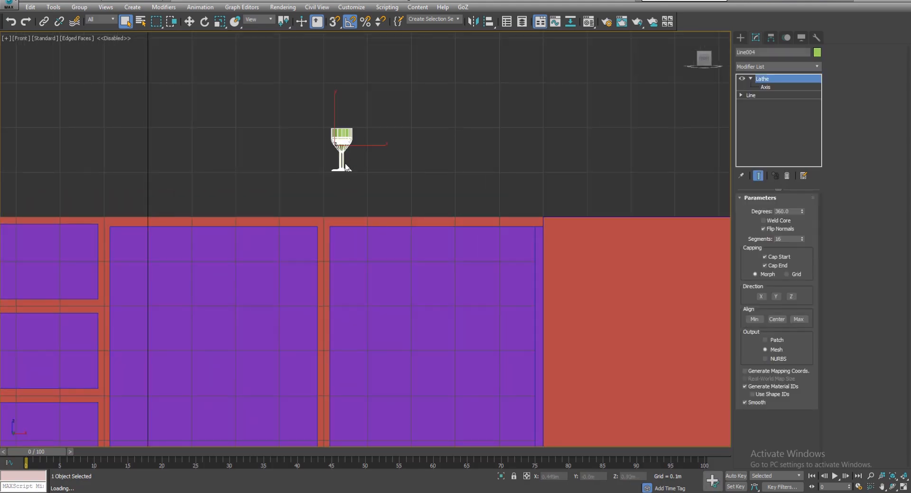
{"action": "key", "text": "w"}
{"action": "left_click_drag", "start_coordinate": [348, 161], "coordinate": [463, 179], "text": "shift"}
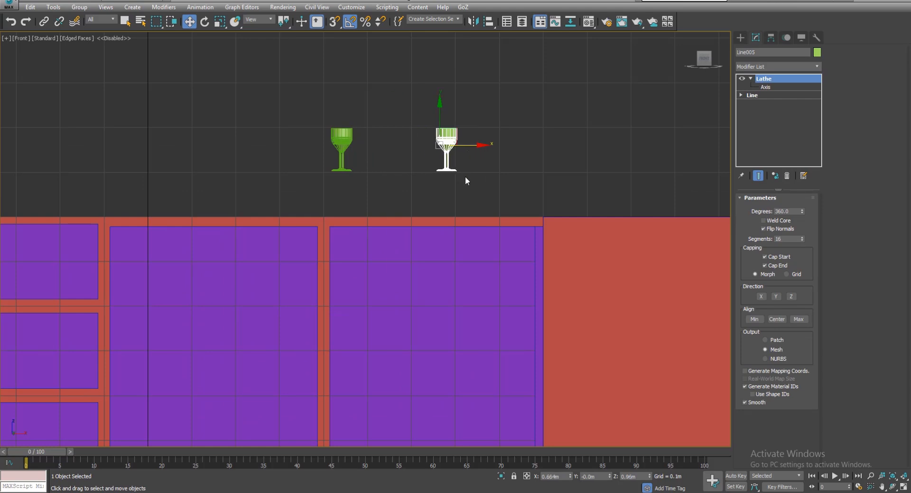
{"action": "left_click", "coordinate": [456, 288]}
Delete the bowl curve, stem and upper base vertices from the copied glass's Line profile.
{"action": "scroll", "coordinate": [465, 150], "scroll_direction": "up", "scroll_amount": 2}
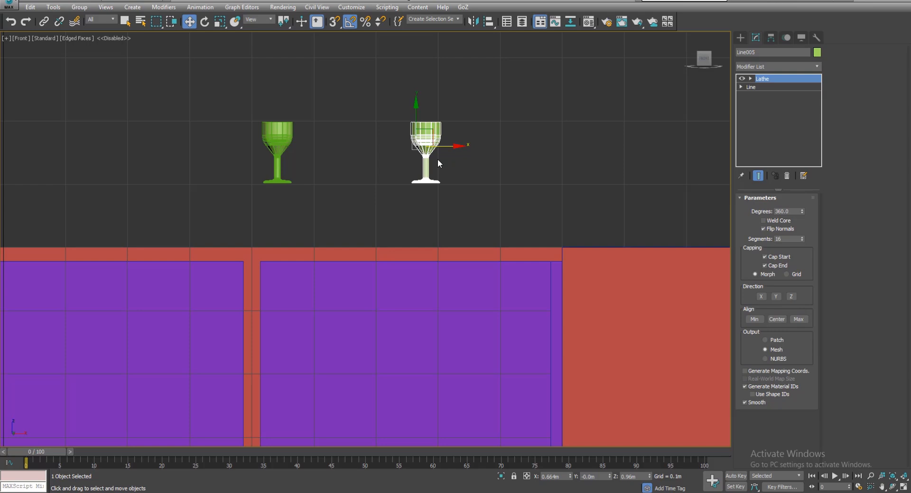
{"action": "scroll", "coordinate": [441, 128], "scroll_direction": "up", "scroll_amount": 2}
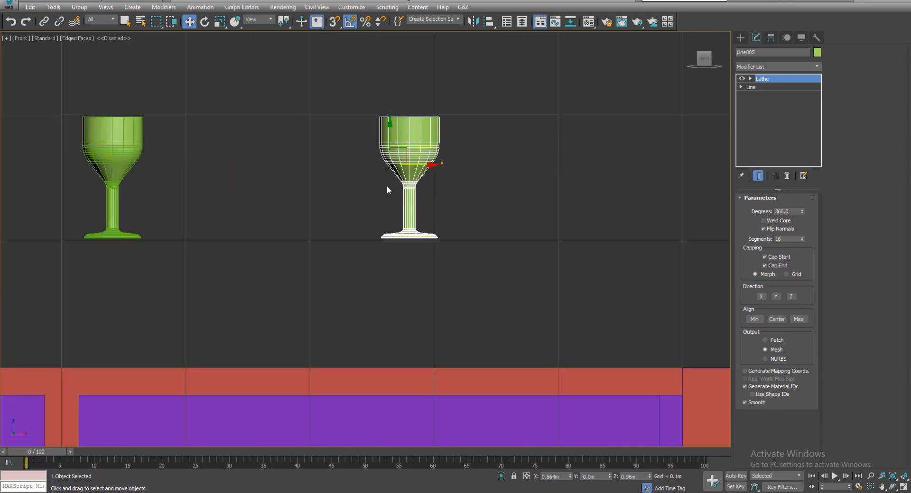
{"action": "left_click", "coordinate": [762, 87]}
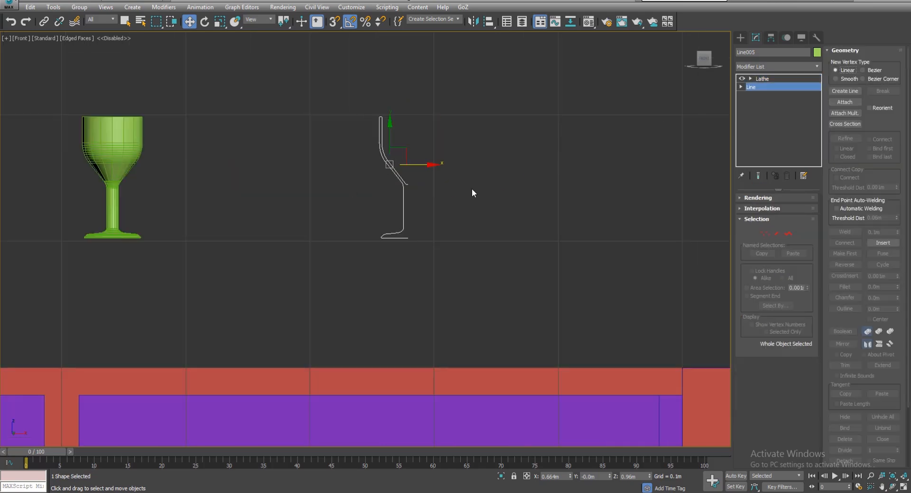
{"action": "scroll", "coordinate": [436, 183], "scroll_direction": "up", "scroll_amount": 1}
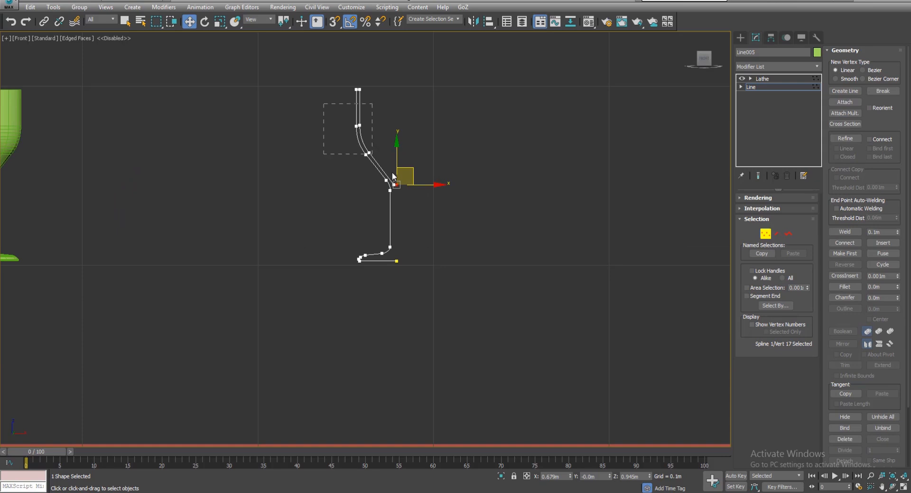
{"action": "left_click_drag", "start_coordinate": [404, 240], "coordinate": [397, 258]}
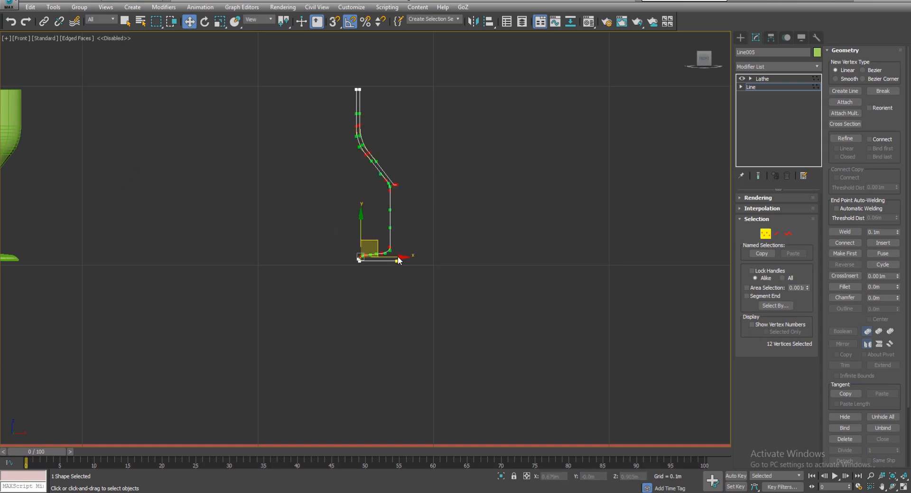
{"action": "key", "text": "Delete"}
Move the two remaining rim vertices outward and down so the profile slopes gently like a shallow plate.
{"action": "middle_click_drag", "start_coordinate": [383, 138], "coordinate": [402, 152]}
{"action": "left_click_drag", "start_coordinate": [397, 88], "coordinate": [368, 127]}
{"action": "middle_click_drag", "start_coordinate": [375, 139], "coordinate": [393, 141]}
{"action": "left_click_drag", "start_coordinate": [408, 88], "coordinate": [252, 214]}
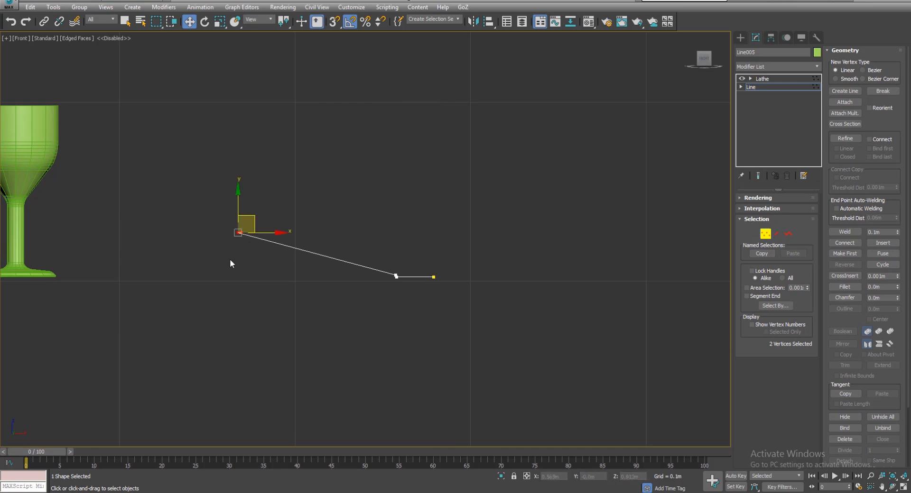
Move the inner rim vertex directly above the outer one to form a short upright rim.
{"action": "left_click", "coordinate": [232, 262]}
{"action": "scroll", "coordinate": [232, 262], "scroll_direction": "up", "scroll_amount": 2}
{"action": "left_click", "coordinate": [253, 207]}
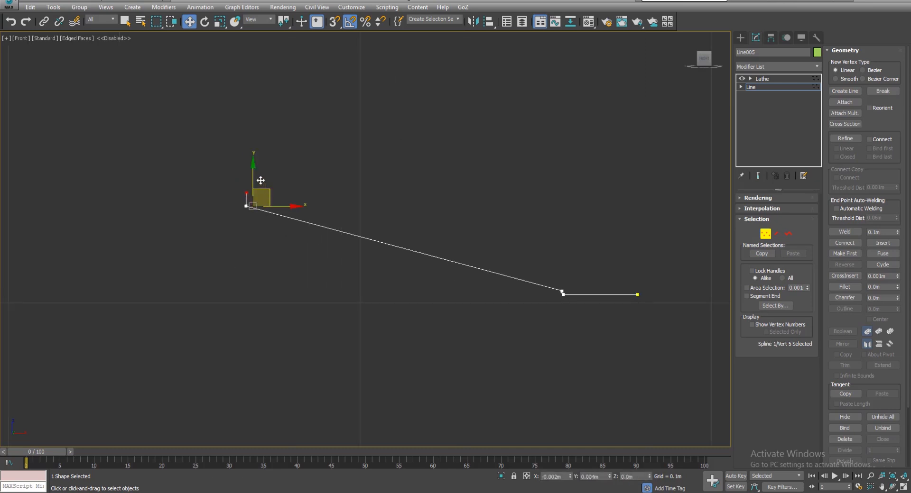
{"action": "left_click_drag", "start_coordinate": [260, 175], "coordinate": [261, 176]}
Shift the two vertices at the foot's edge outward along X and convert all profile vertices to Corner.
{"action": "left_click_drag", "start_coordinate": [590, 280], "coordinate": [536, 320]}
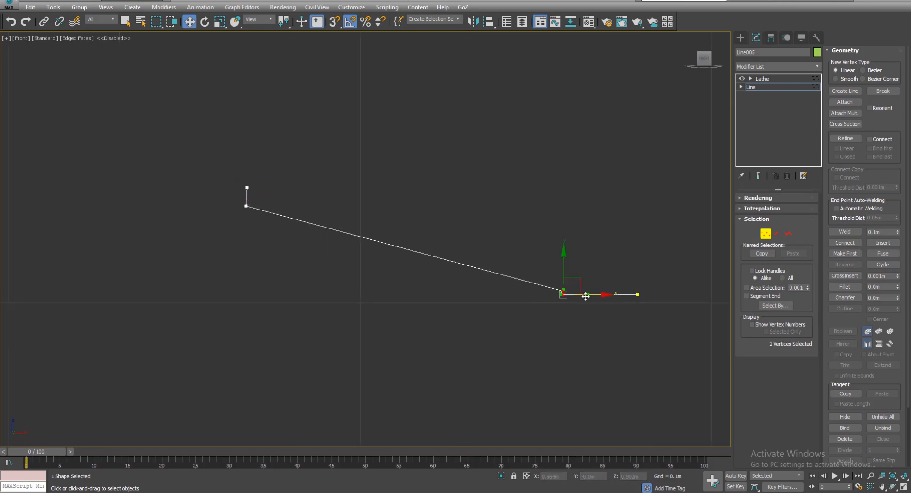
{"action": "left_click_drag", "start_coordinate": [597, 296], "coordinate": [545, 297]}
{"action": "left_click", "coordinate": [232, 171]}
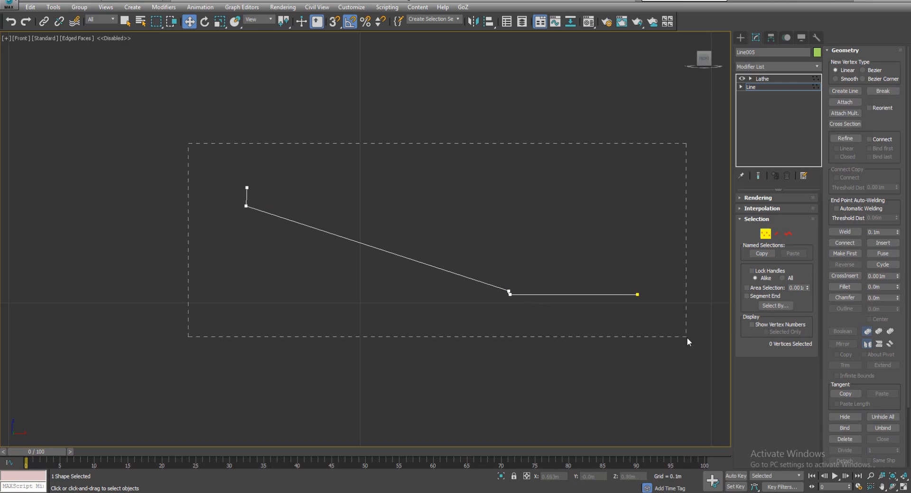
{"action": "left_click_drag", "start_coordinate": [688, 340], "coordinate": [687, 341]}
{"action": "right_click", "coordinate": [504, 291]}
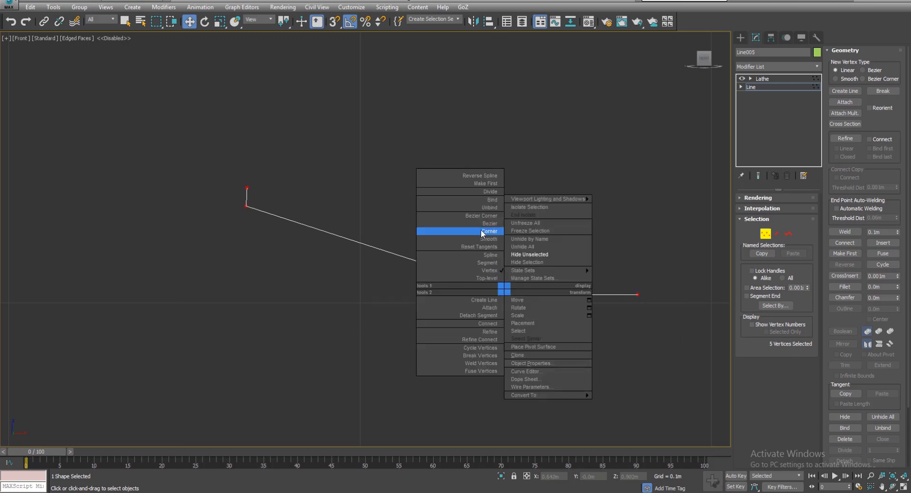
{"action": "left_click", "coordinate": [481, 232]}
Move the upper vertex at the foot's edge to about X 0.641 m and Z 0.907 m to give the plate a slanted foot.
{"action": "middle_click_drag", "start_coordinate": [525, 304], "coordinate": [493, 299]}
{"action": "scroll", "coordinate": [492, 299], "scroll_direction": "up", "scroll_amount": 2}
{"action": "left_click", "coordinate": [485, 298]}
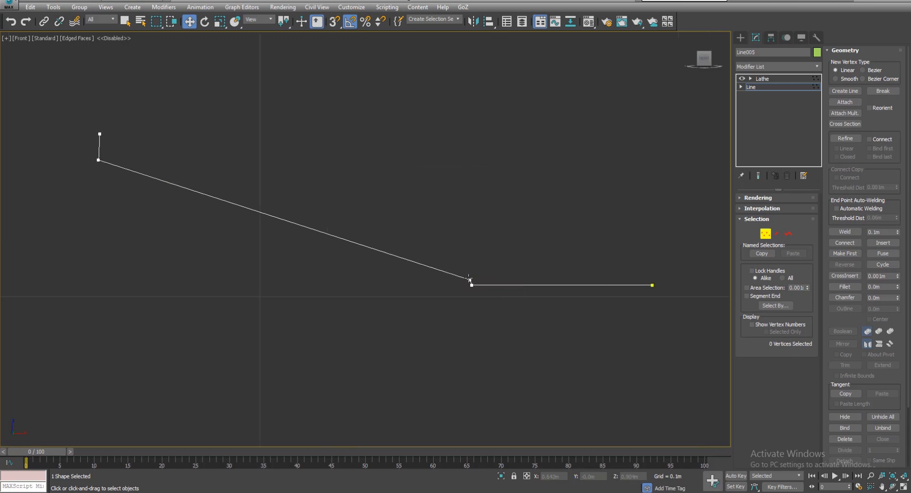
{"action": "left_click", "coordinate": [469, 279]}
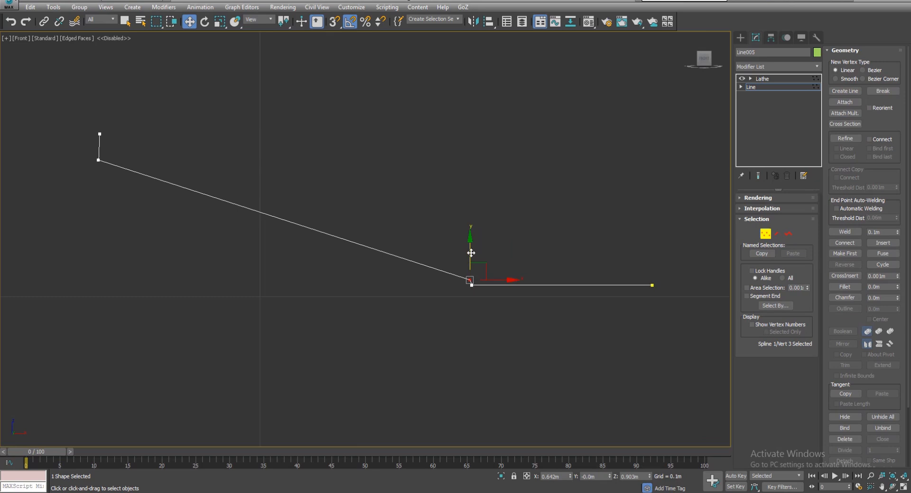
{"action": "left_click_drag", "start_coordinate": [471, 252], "coordinate": [461, 307]}
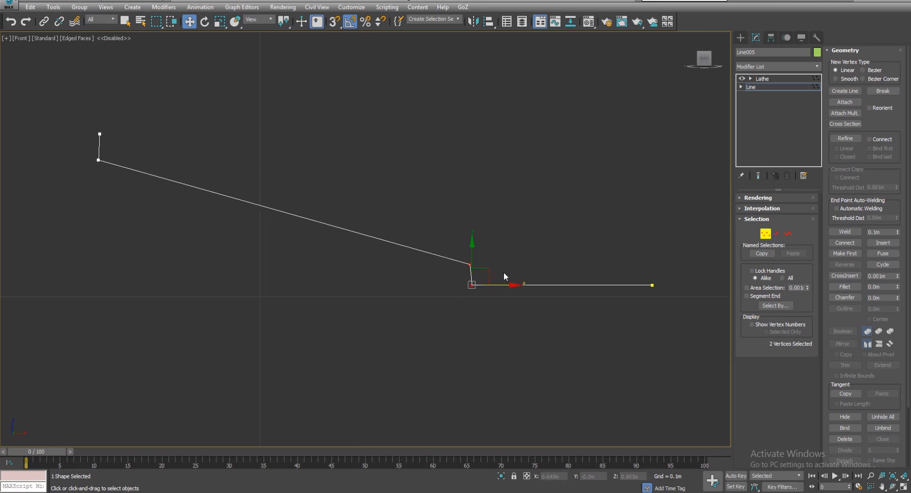
{"action": "left_click", "coordinate": [463, 259]}
{"action": "left_click", "coordinate": [469, 265]}
{"action": "left_click_drag", "start_coordinate": [482, 251], "coordinate": [477, 250]}
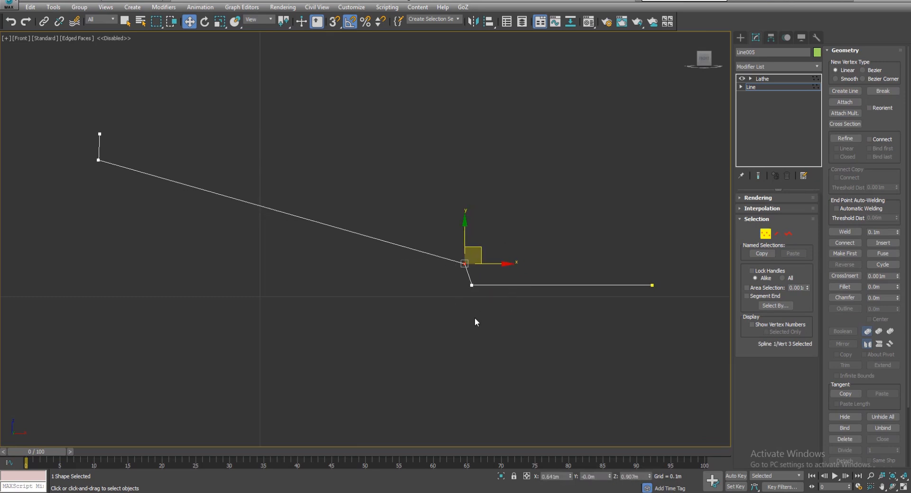
{"action": "left_click", "coordinate": [475, 320]}
Return to the Lathe result, isolate the plate in perspective and examine it from below and above.
{"action": "left_click", "coordinate": [763, 237]}
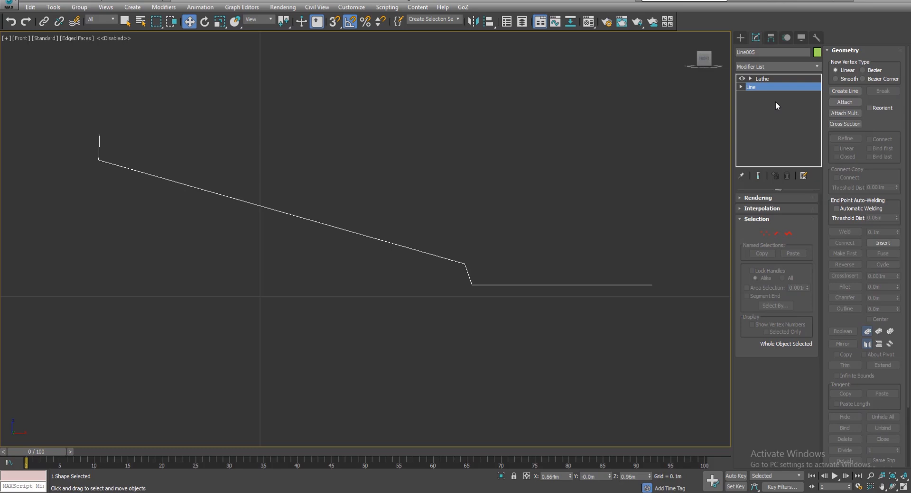
{"action": "left_click", "coordinate": [762, 80]}
{"action": "scroll", "coordinate": [505, 246], "scroll_direction": "down", "scroll_amount": 4}
{"action": "middle_click_drag", "start_coordinate": [504, 247], "coordinate": [484, 305], "text": "alt"}
{"action": "key", "text": "p"}
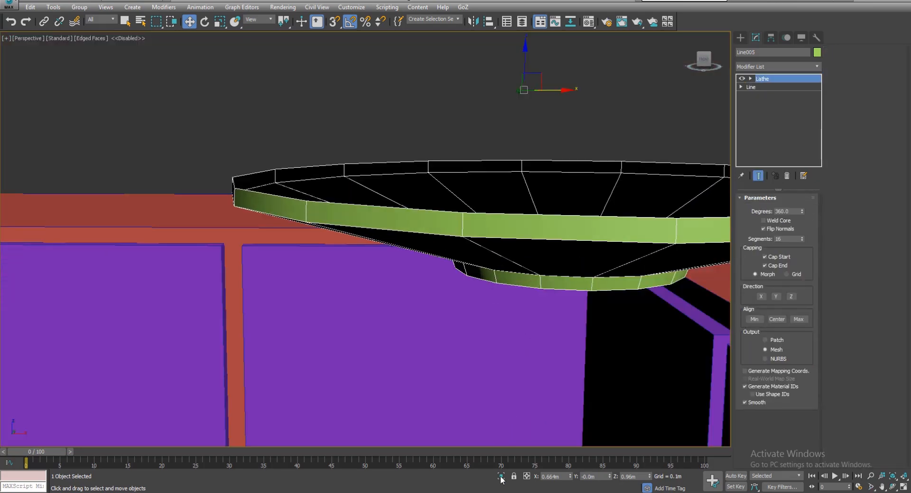
{"action": "left_click", "coordinate": [501, 478]}
{"action": "scroll", "coordinate": [459, 257], "scroll_direction": "down", "scroll_amount": 4}
{"action": "middle_click_drag", "start_coordinate": [459, 256], "coordinate": [426, 210], "text": "alt"}
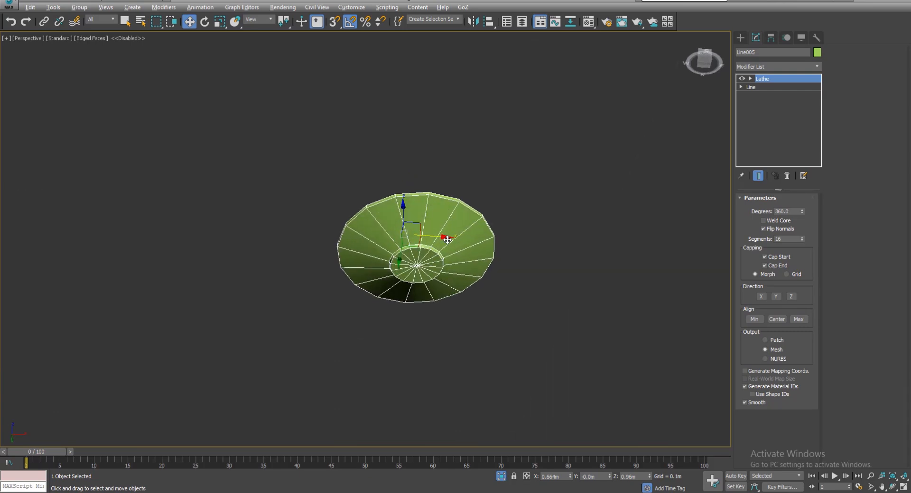
{"action": "middle_click_drag", "start_coordinate": [447, 239], "coordinate": [445, 317], "text": "alt"}
{"action": "scroll", "coordinate": [414, 204], "scroll_direction": "up", "scroll_amount": 3}
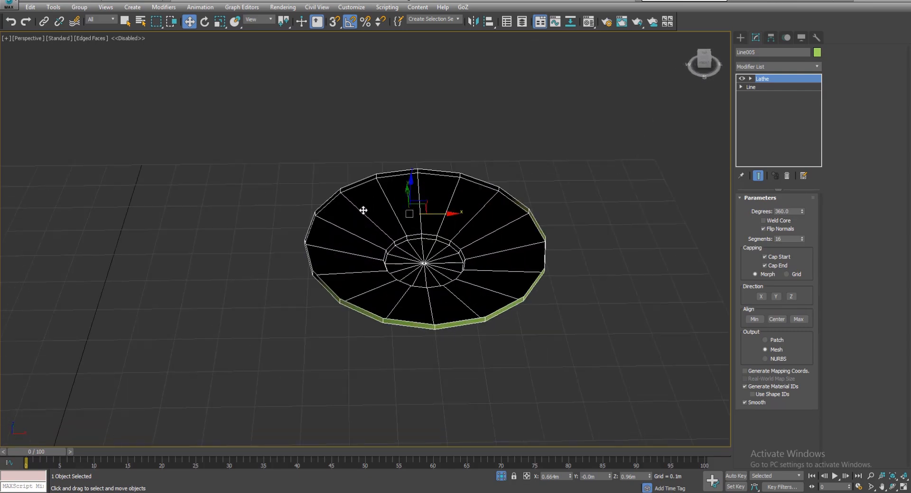
{"action": "middle_click_drag", "start_coordinate": [402, 283], "coordinate": [335, 256], "text": "alt"}
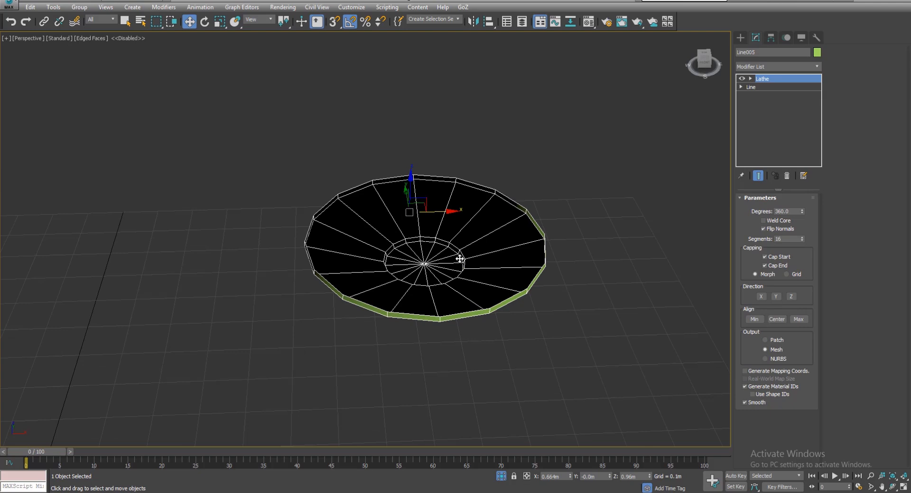
Add a three-point line to the plate's profile from beside the upper rim vertex, over the foot's edge, to above the bottom line's inner end.
{"action": "left_click", "coordinate": [750, 87]}
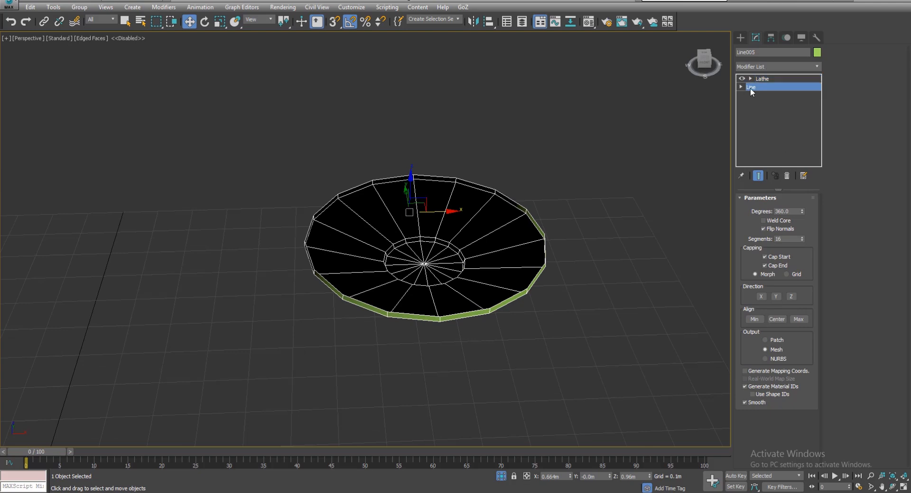
{"action": "key", "text": "f"}
{"action": "key", "text": "z"}
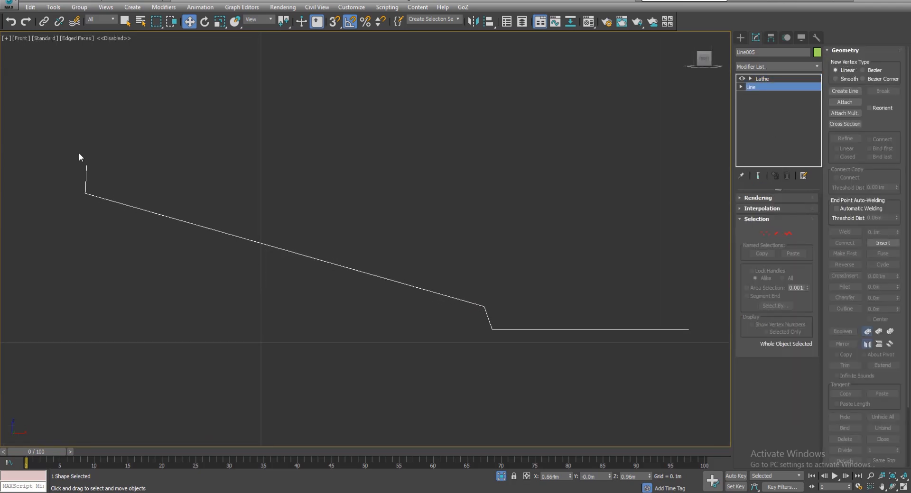
{"action": "left_click", "coordinate": [844, 91]}
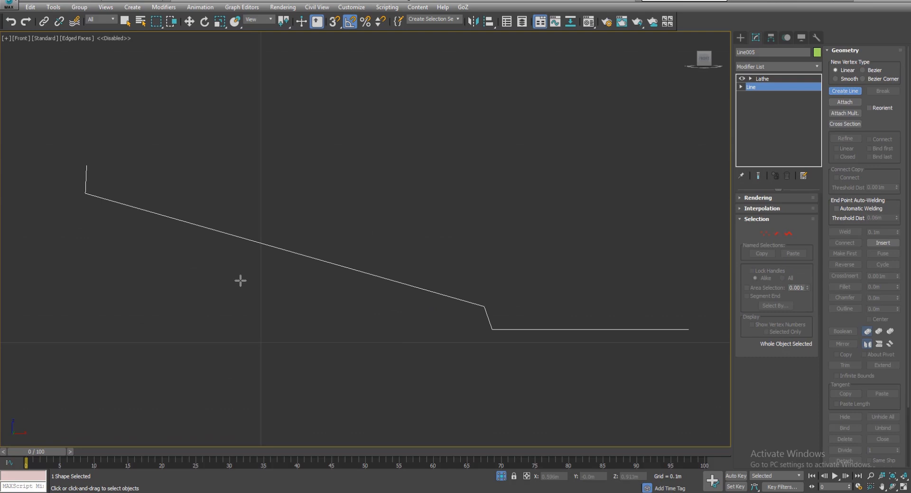
{"action": "middle_click_drag", "start_coordinate": [339, 263], "coordinate": [309, 262]}
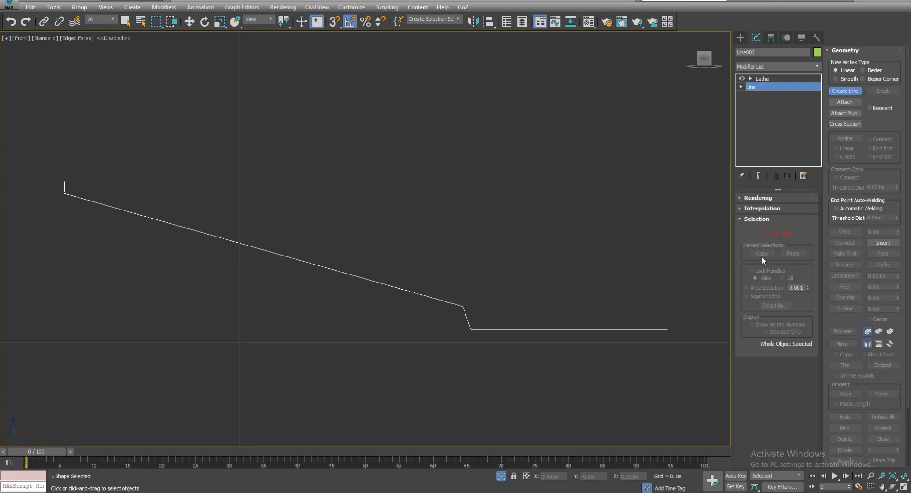
{"action": "left_click", "coordinate": [765, 233]}
{"action": "left_click", "coordinate": [70, 165]}
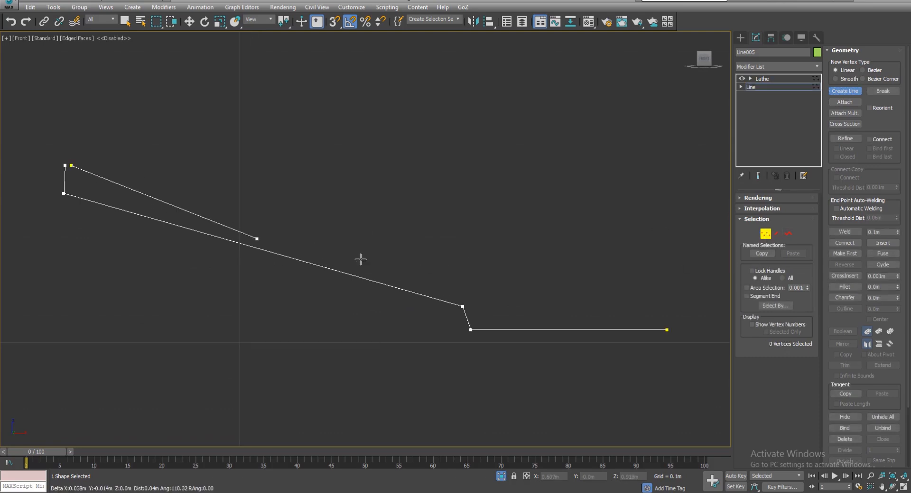
{"action": "left_click", "coordinate": [462, 290]}
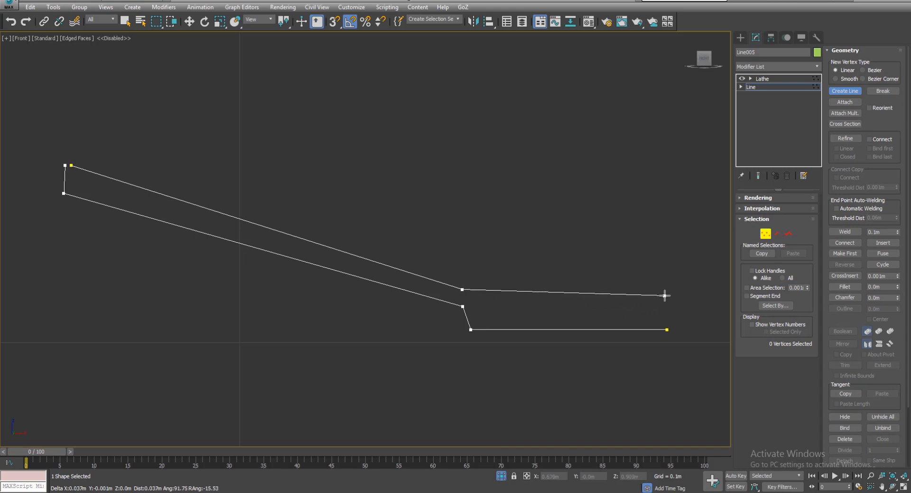
{"action": "left_click", "coordinate": [663, 296]}
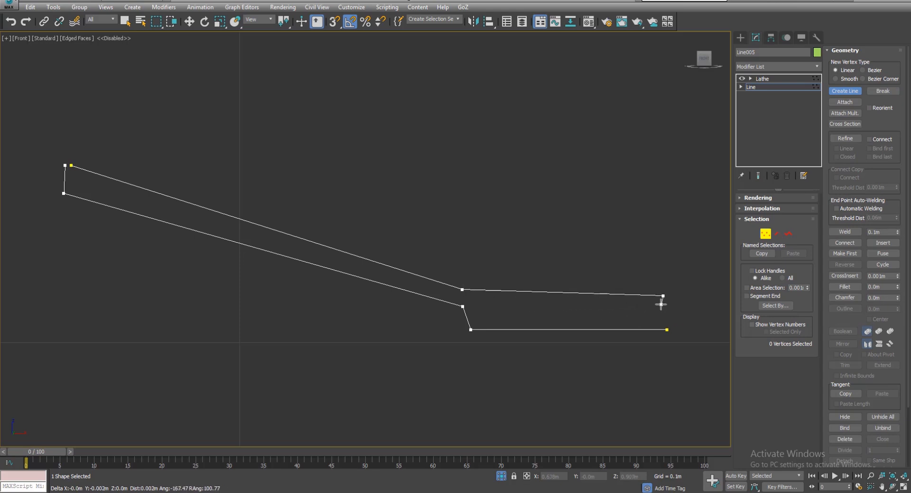
{"action": "right_click", "coordinate": [661, 304]}
{"action": "middle_click_drag", "start_coordinate": [656, 320], "coordinate": [620, 317]}
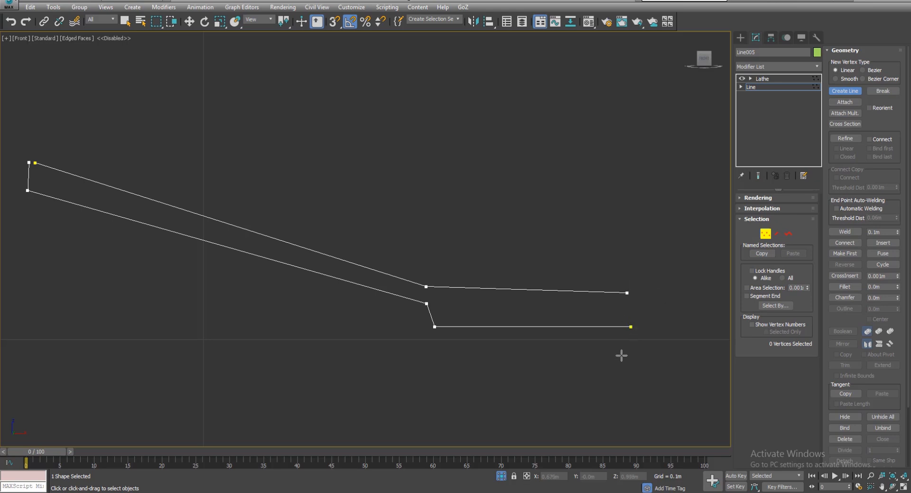
Move the start vertex of the new inner line onto the upper rim vertex and weld the two together.
{"action": "middle_click_drag", "start_coordinate": [187, 245], "coordinate": [331, 280]}
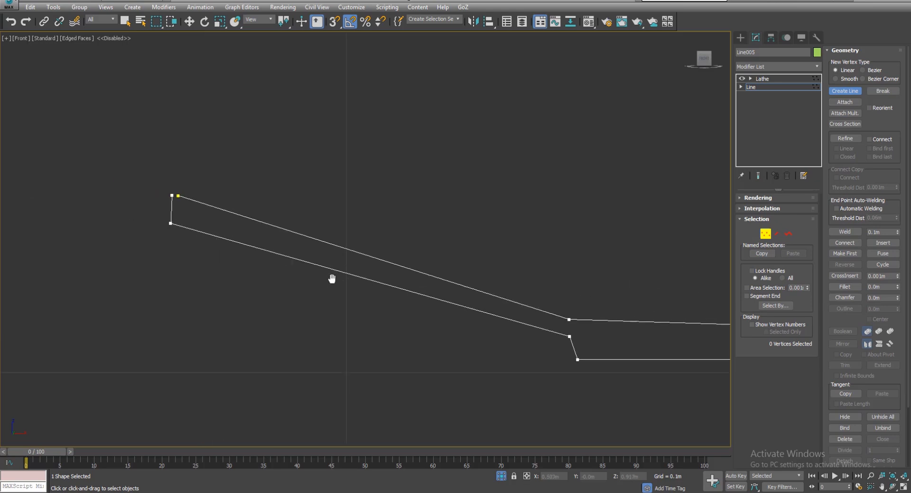
{"action": "key", "text": "w"}
{"action": "scroll", "coordinate": [180, 205], "scroll_direction": "up", "scroll_amount": 3}
{"action": "left_click", "coordinate": [178, 190]}
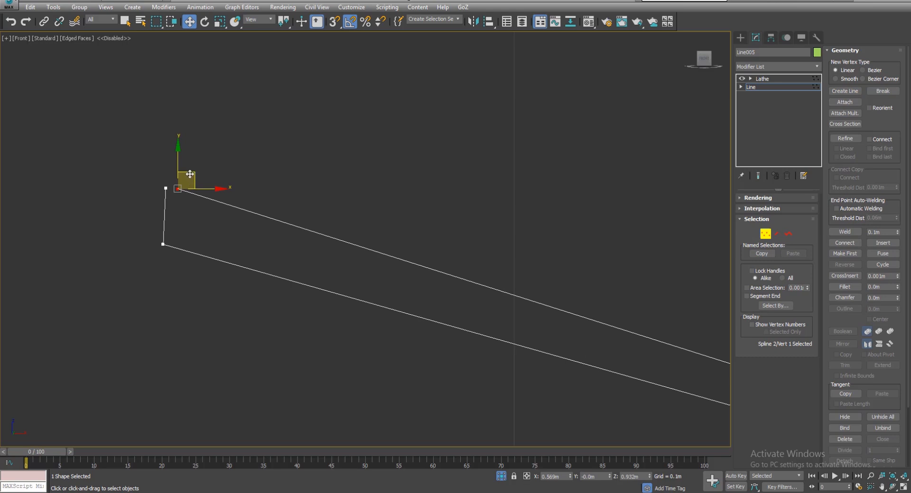
{"action": "left_click_drag", "start_coordinate": [189, 175], "coordinate": [153, 170]}
{"action": "left_click_drag", "start_coordinate": [179, 198], "coordinate": [180, 199]}
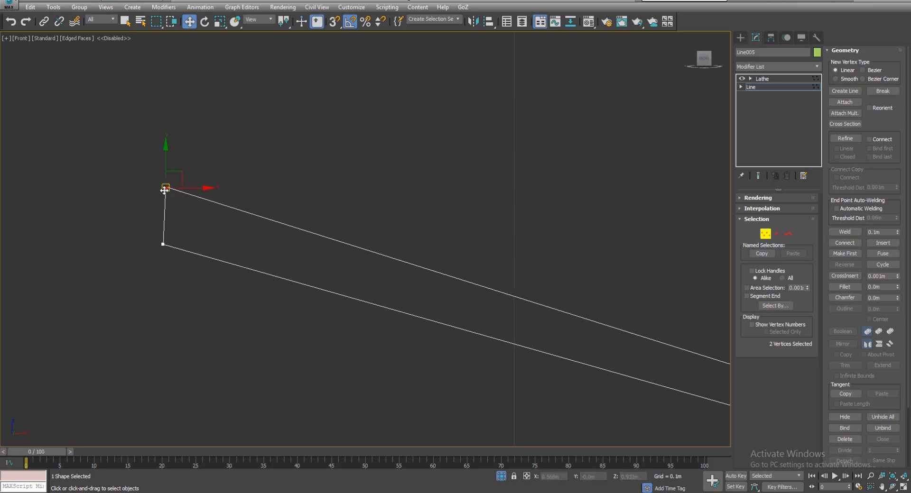
{"action": "left_click", "coordinate": [844, 231]}
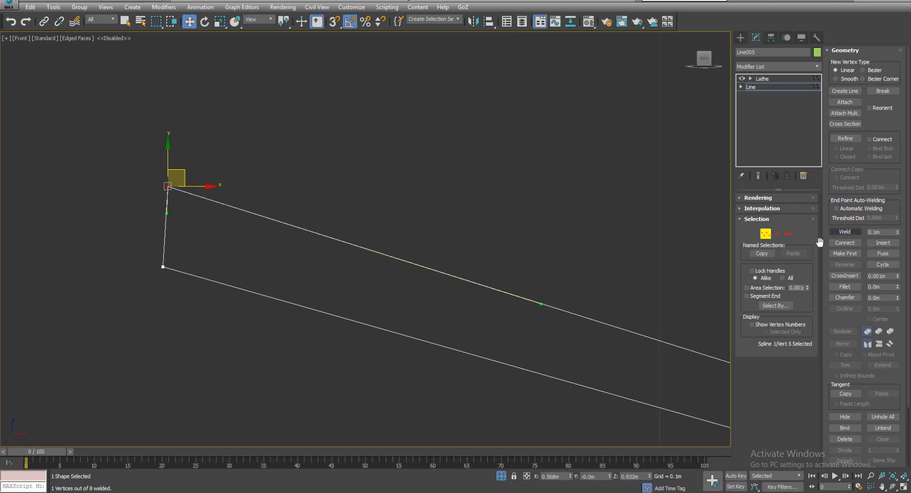
Align the welded rim vertex directly above the lower rim vertex along X and convert all profile vertices to Corner.
{"action": "left_click_drag", "start_coordinate": [226, 146], "coordinate": [166, 192]}
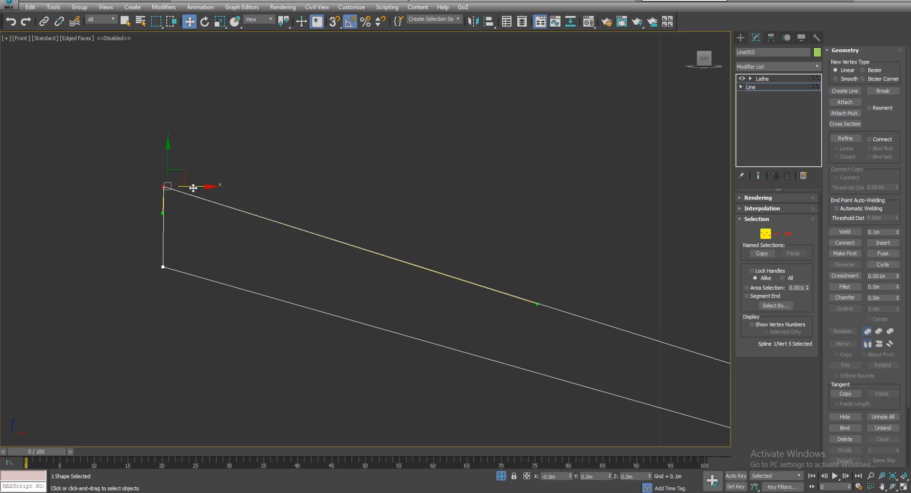
{"action": "middle_click_drag", "start_coordinate": [406, 290], "coordinate": [388, 285]}
{"action": "scroll", "coordinate": [270, 236], "scroll_direction": "down", "scroll_amount": 5}
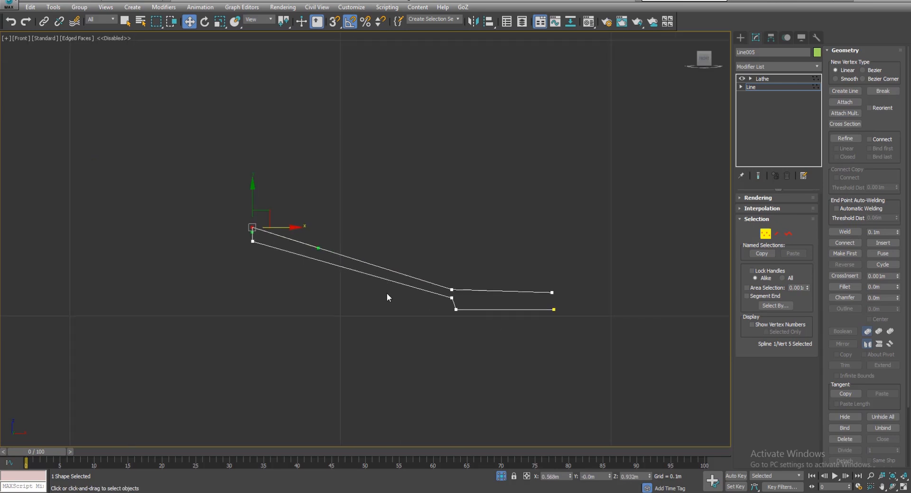
{"action": "left_click_drag", "start_coordinate": [201, 205], "coordinate": [583, 358]}
{"action": "right_click", "coordinate": [428, 286]}
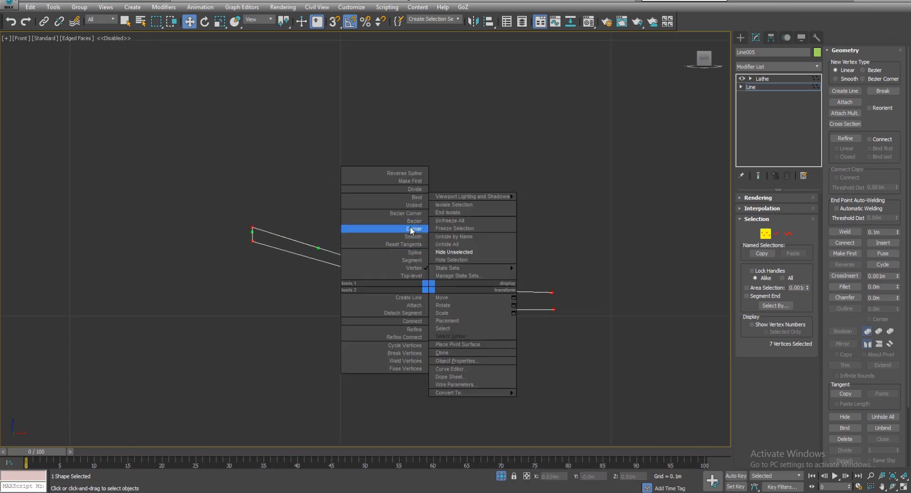
{"action": "left_click", "coordinate": [412, 228]}
{"action": "left_click", "coordinate": [518, 315]}
Fillet the two vertices at the profile's rim slightly to round the plate's edge.
{"action": "scroll", "coordinate": [451, 313], "scroll_direction": "up", "scroll_amount": 3}
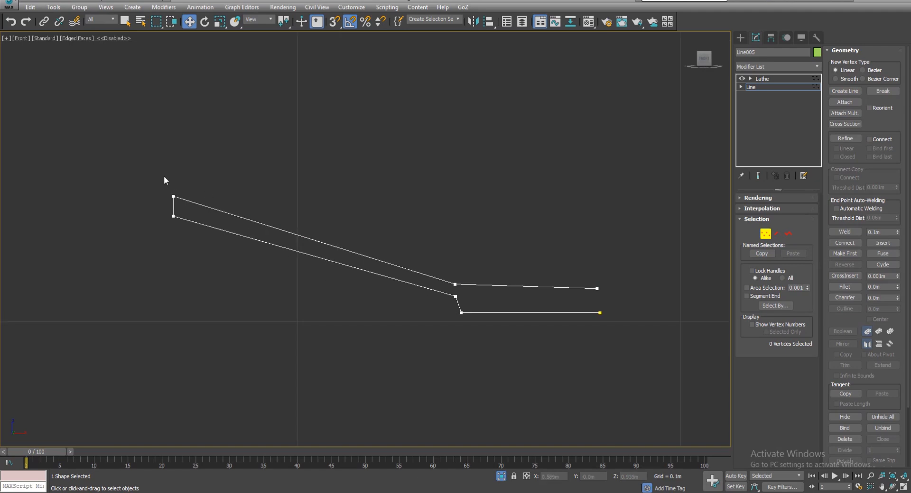
{"action": "left_click_drag", "start_coordinate": [191, 240], "coordinate": [190, 239]}
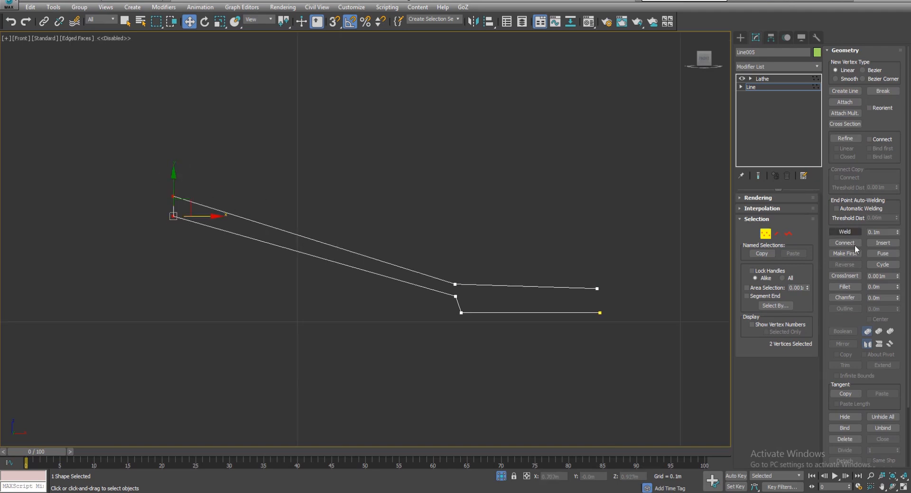
{"action": "left_click", "coordinate": [857, 286]}
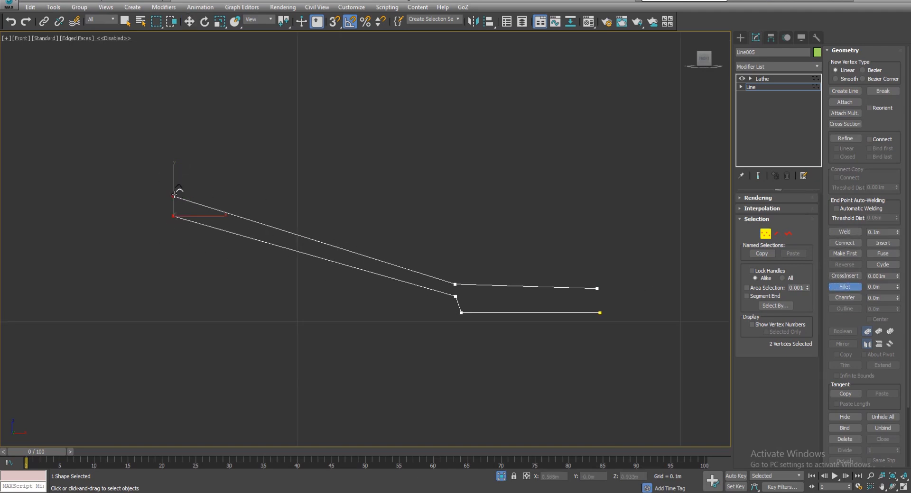
{"action": "left_click_drag", "start_coordinate": [174, 195], "coordinate": [177, 189]}
{"action": "scroll", "coordinate": [432, 308], "scroll_direction": "up", "scroll_amount": 3}
{"action": "key", "text": "w"}
Fillet the foot's upper vertex by about 0.001 m and also round the foot's lower vertex and the bend of the inner surface.
{"action": "left_click", "coordinate": [455, 296]}
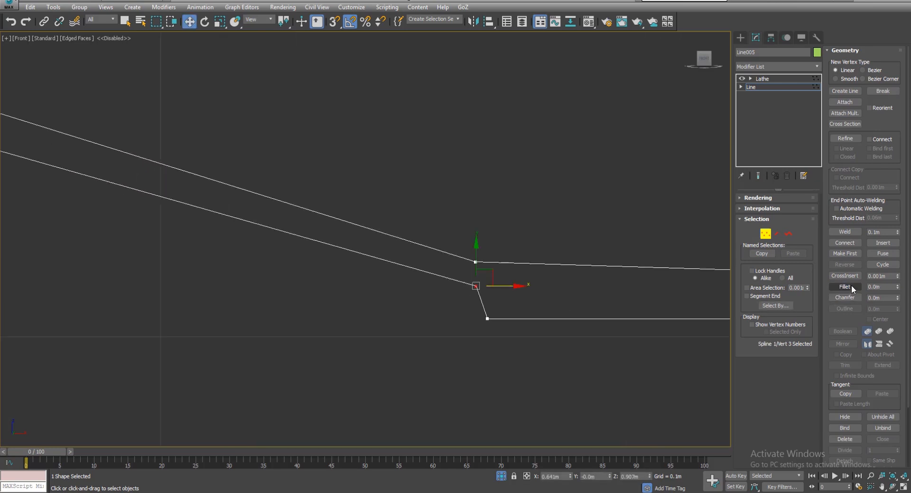
{"action": "left_click", "coordinate": [849, 287]}
{"action": "left_click_drag", "start_coordinate": [477, 286], "coordinate": [475, 275]}
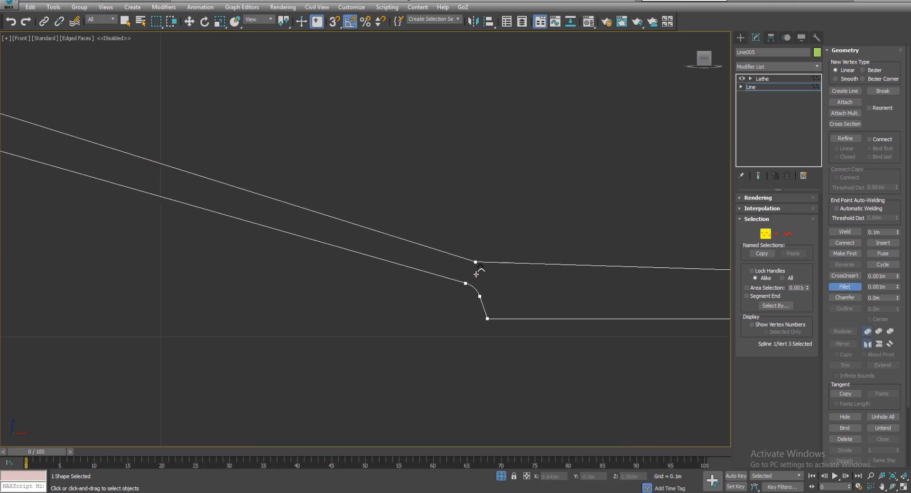
{"action": "left_click_drag", "start_coordinate": [487, 318], "coordinate": [488, 300]}
{"action": "middle_click_drag", "start_coordinate": [498, 281], "coordinate": [398, 280]}
{"action": "left_click_drag", "start_coordinate": [375, 260], "coordinate": [368, 209]}
{"action": "key", "text": "w"}
{"action": "left_click", "coordinate": [767, 235]}
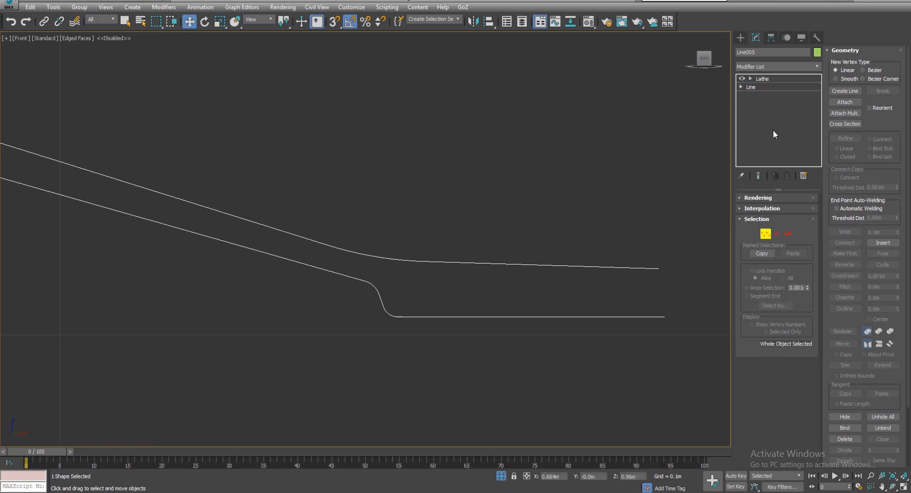
Return to the Lathe result and examine the plate in perspective, looking closely at its centre.
{"action": "left_click", "coordinate": [767, 79]}
{"action": "middle_click_drag", "start_coordinate": [459, 222], "coordinate": [456, 223]}
{"action": "scroll", "coordinate": [448, 251], "scroll_direction": "down", "scroll_amount": 3}
{"action": "middle_click_drag", "start_coordinate": [446, 258], "coordinate": [295, 239]}
{"action": "key", "text": "p"}
{"action": "scroll", "coordinate": [441, 311], "scroll_direction": "down", "scroll_amount": 2}
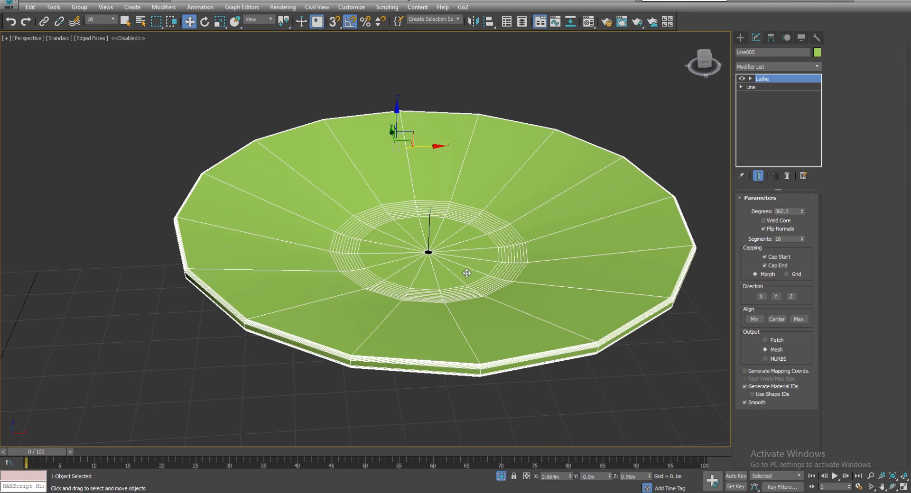
{"action": "middle_click_drag", "start_coordinate": [509, 283], "coordinate": [524, 252], "text": "alt"}
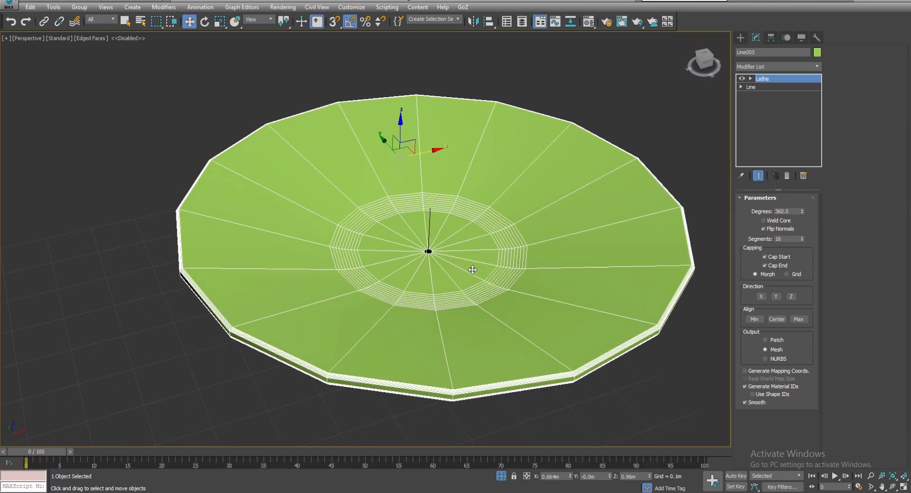
{"action": "middle_click_drag", "start_coordinate": [472, 270], "coordinate": [454, 167], "text": "alt"}
{"action": "scroll", "coordinate": [441, 246], "scroll_direction": "up", "scroll_amount": 10}
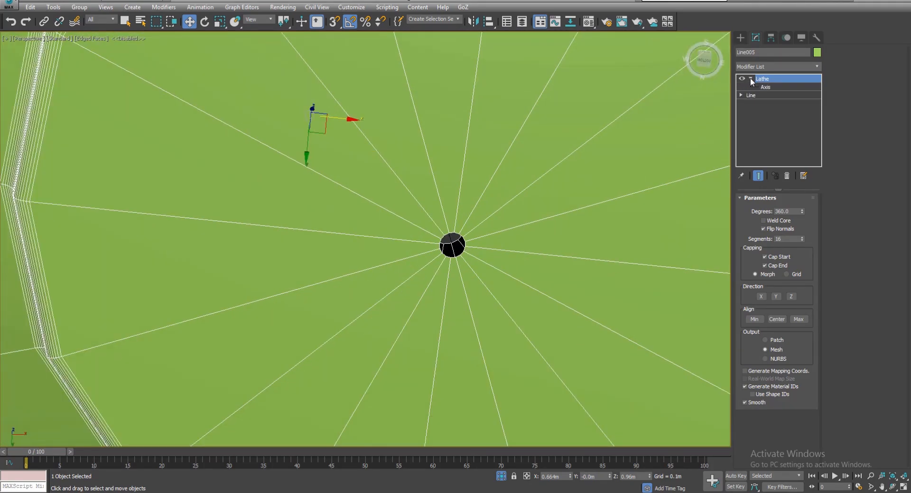
Shift the Lathe axis slightly along negative X to meet the inner end of the profile's bottom line, with the Lathe result hidden for reference.
{"action": "left_click", "coordinate": [768, 87]}
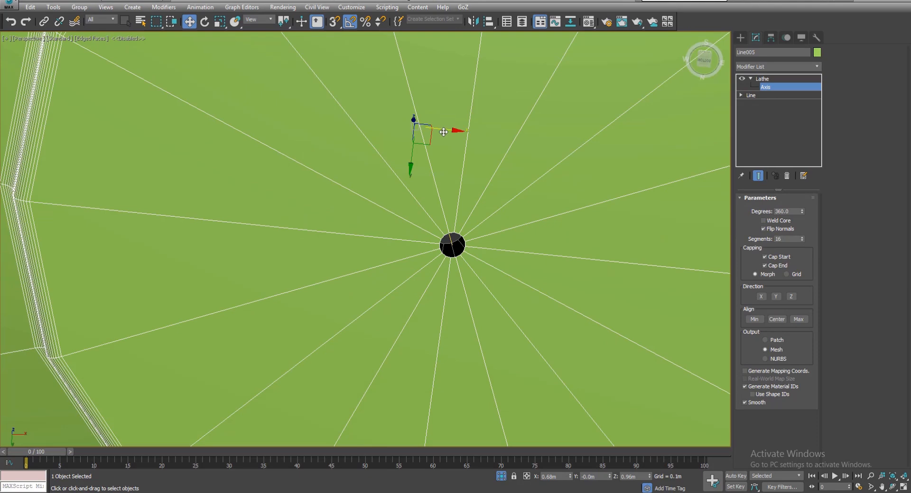
{"action": "left_click_drag", "start_coordinate": [443, 132], "coordinate": [440, 132]}
{"action": "left_click", "coordinate": [739, 79]}
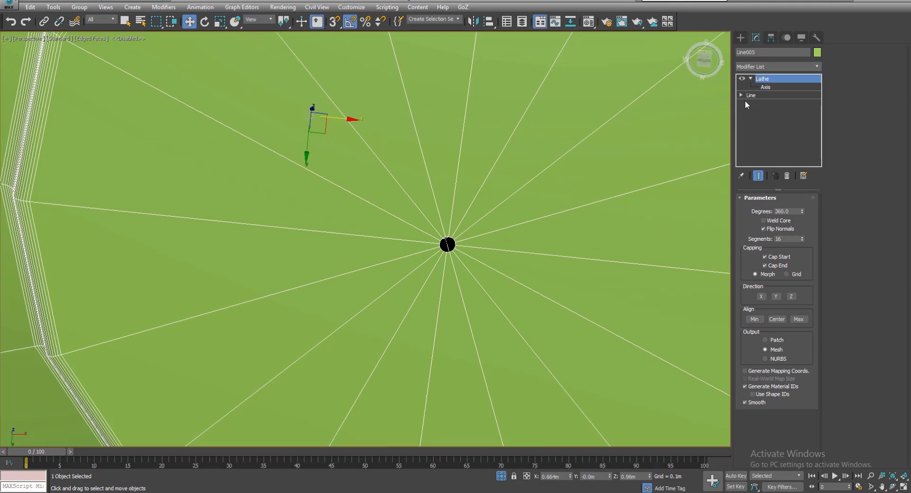
{"action": "left_click", "coordinate": [743, 79]}
{"action": "left_click", "coordinate": [765, 88]}
{"action": "middle_click_drag", "start_coordinate": [374, 233], "coordinate": [397, 303], "text": "alt"}
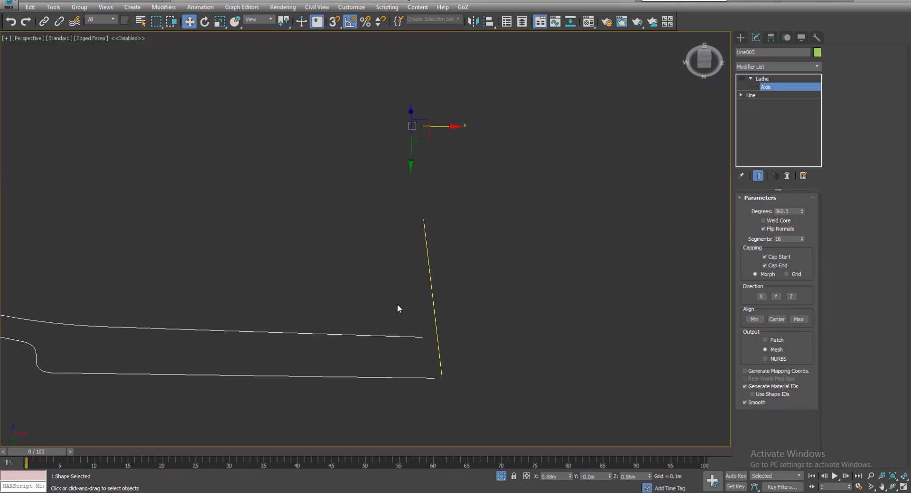
{"action": "middle_click_drag", "start_coordinate": [416, 355], "coordinate": [406, 323]}
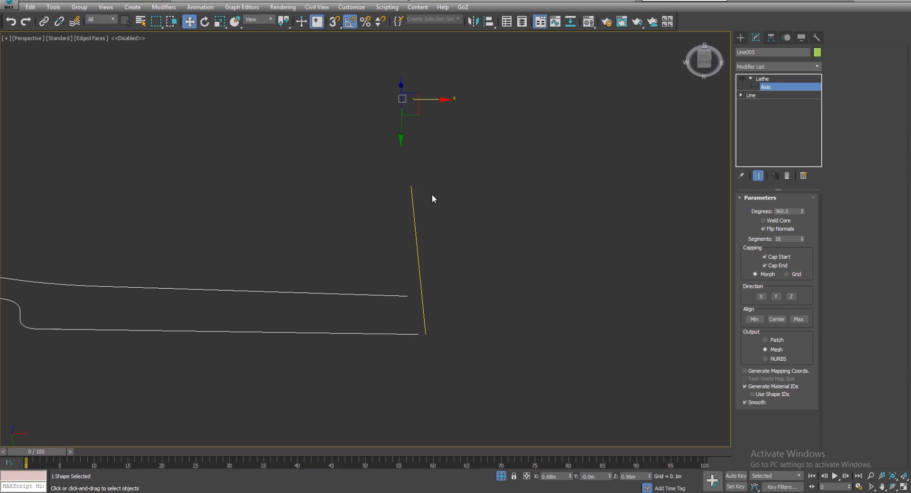
{"action": "left_click_drag", "start_coordinate": [438, 101], "coordinate": [433, 100]}
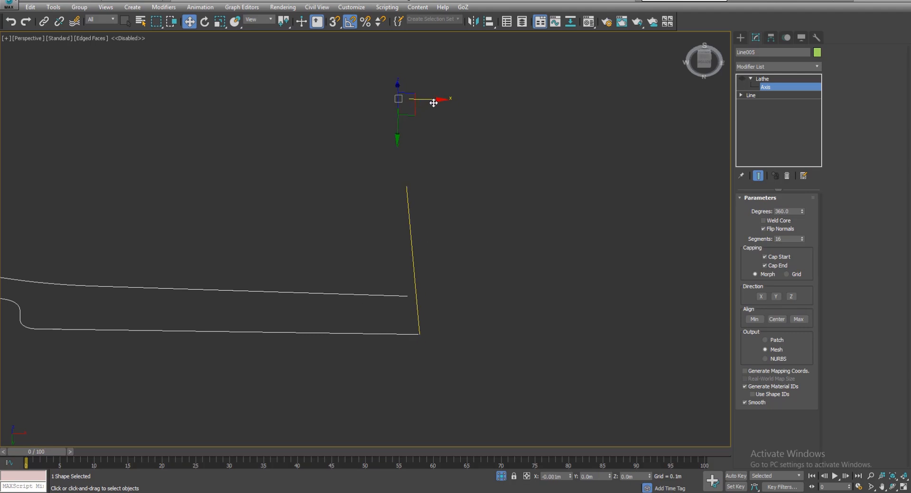
Snap the inner end vertex of the profile's upper line along X to line up with the bottom line's end vertex.
{"action": "left_click", "coordinate": [758, 96]}
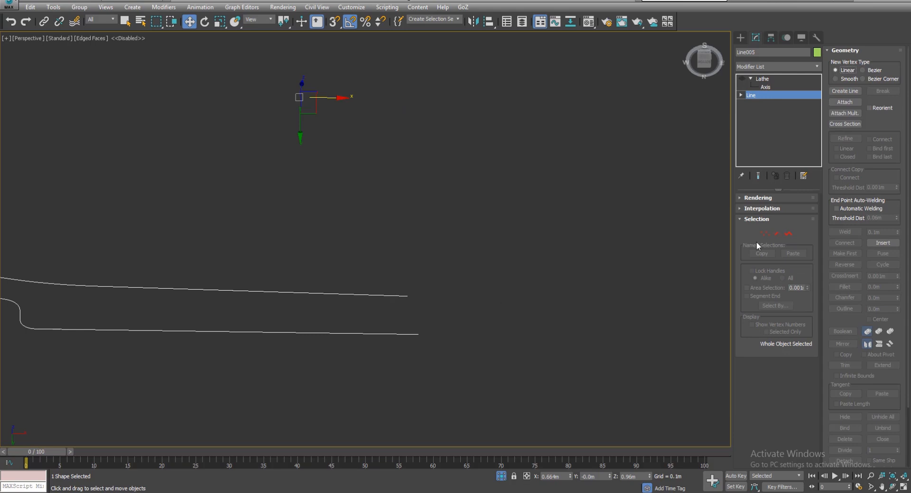
{"action": "key", "text": "f"}
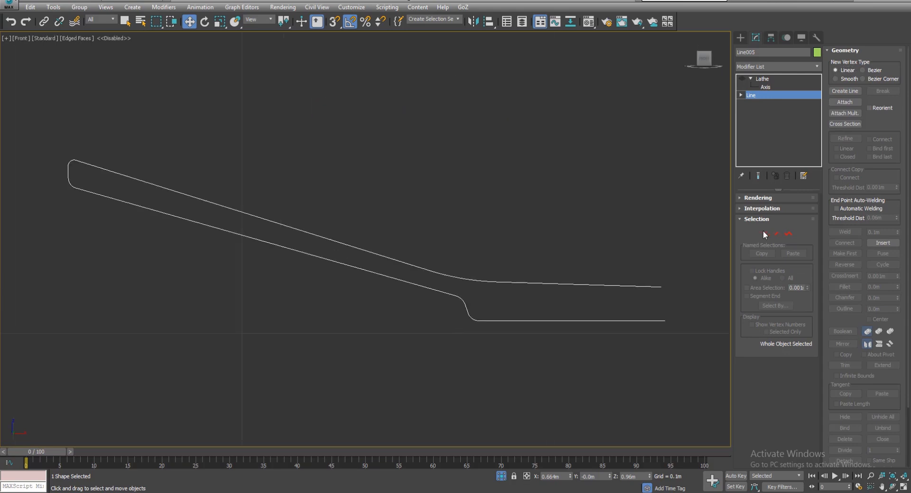
{"action": "left_click", "coordinate": [763, 234]}
{"action": "middle_click_drag", "start_coordinate": [675, 294], "coordinate": [571, 297]}
{"action": "left_click", "coordinate": [593, 290]}
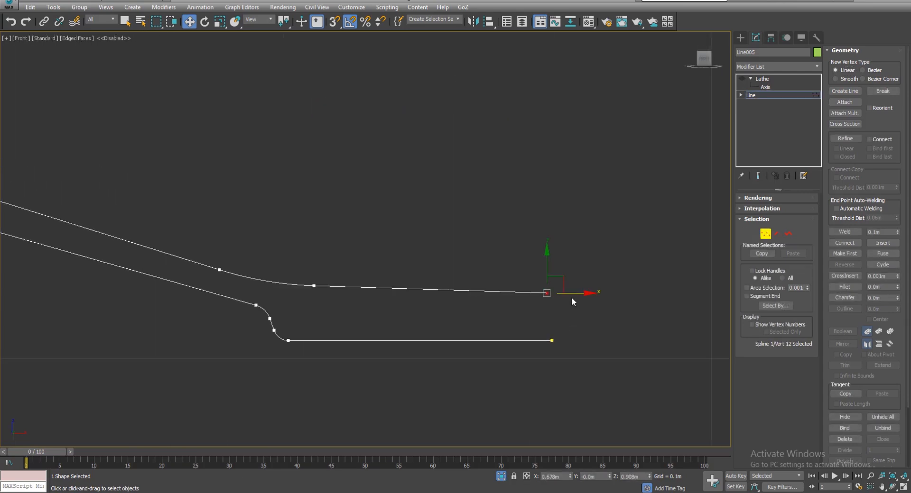
{"action": "key", "text": "s"}
{"action": "left_click_drag", "start_coordinate": [547, 293], "coordinate": [556, 343]}
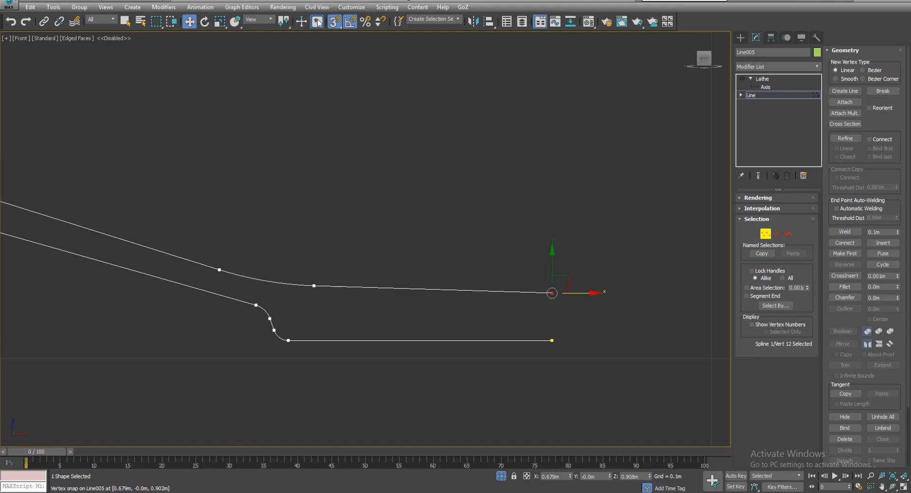
Leave vertex editing, turn the Lathe result back on and examine the plate's centre and rim from above.
{"action": "left_click", "coordinate": [765, 232]}
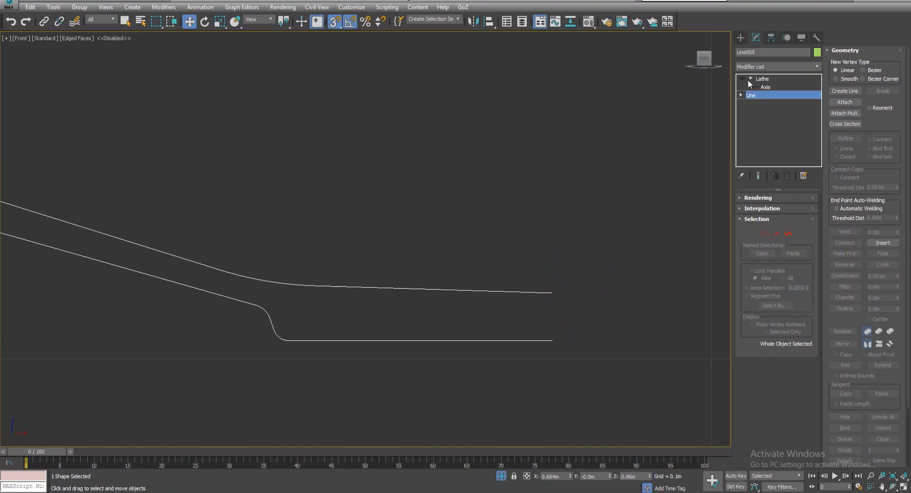
{"action": "left_click", "coordinate": [749, 80]}
{"action": "scroll", "coordinate": [569, 261], "scroll_direction": "down", "scroll_amount": 2}
{"action": "middle_click_drag", "start_coordinate": [521, 268], "coordinate": [454, 303], "text": "alt"}
{"action": "scroll", "coordinate": [503, 308], "scroll_direction": "up", "scroll_amount": 3}
{"action": "scroll", "coordinate": [454, 304], "scroll_direction": "down", "scroll_amount": 4}
{"action": "middle_click_drag", "start_coordinate": [473, 309], "coordinate": [464, 358], "text": "alt"}
Set the plate's Lathe segments to 34.
{"action": "double_click", "coordinate": [775, 239]}
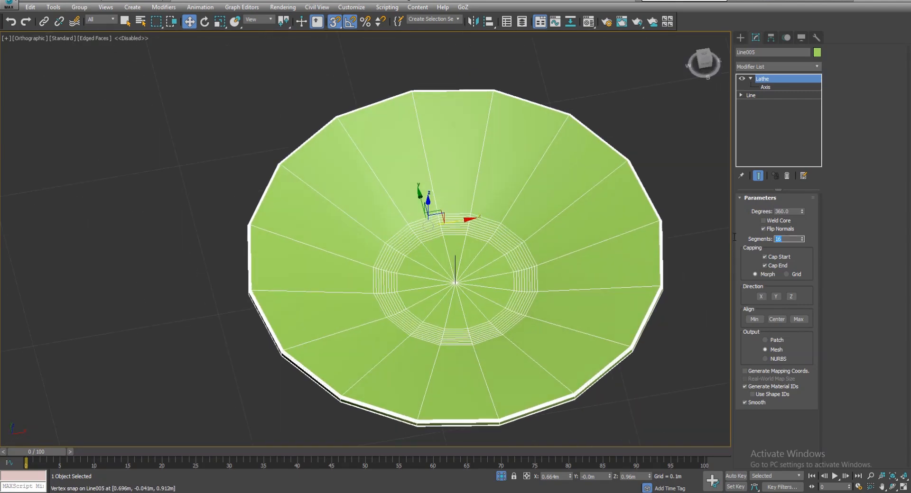
{"action": "type", "text": "34"}
{"action": "key", "text": "Return"}
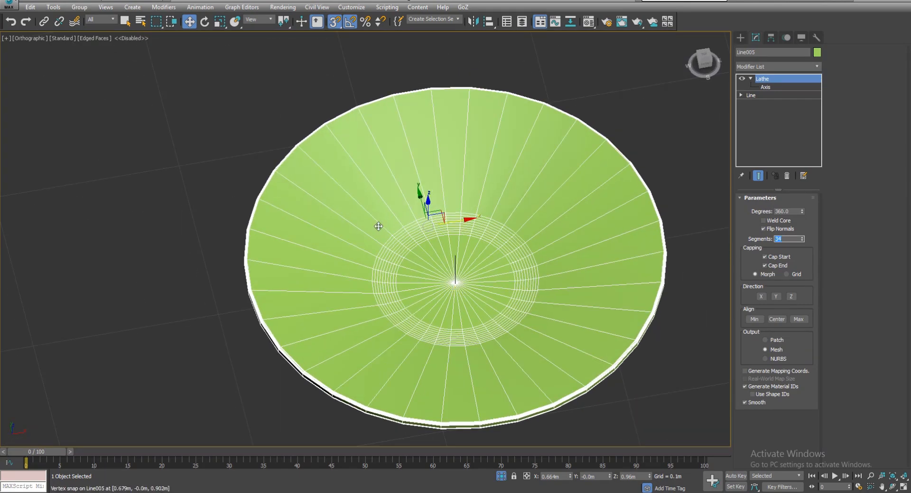
{"action": "middle_click_drag", "start_coordinate": [593, 299], "coordinate": [560, 293]}
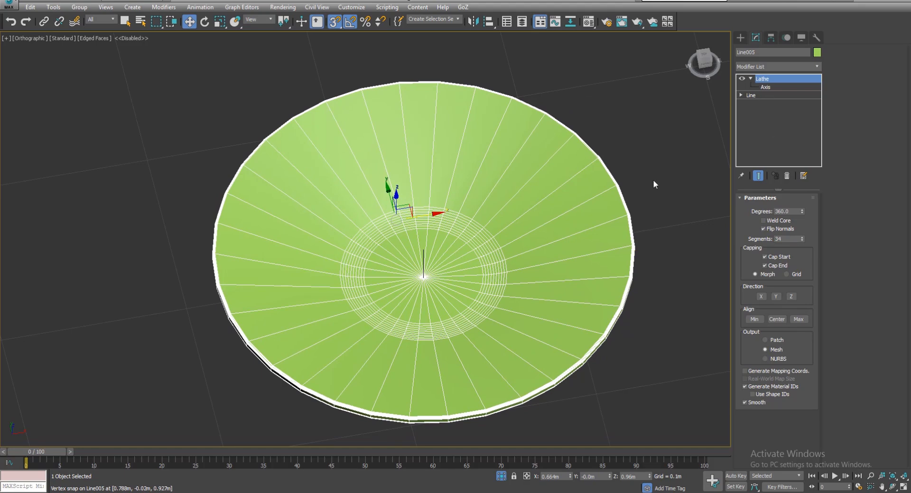
End the plate's isolation and examine it beside the goblet on the kitchen counter in perspective.
{"action": "left_click", "coordinate": [765, 86]}
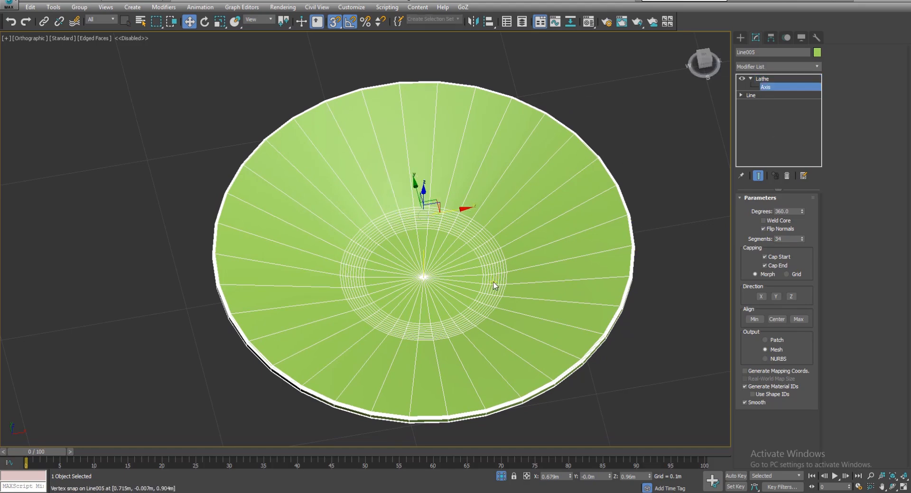
{"action": "key", "text": "p"}
{"action": "middle_click_drag", "start_coordinate": [492, 283], "coordinate": [478, 447], "text": "alt"}
{"action": "left_click", "coordinate": [500, 476]}
{"action": "scroll", "coordinate": [385, 276], "scroll_direction": "down", "scroll_amount": 10}
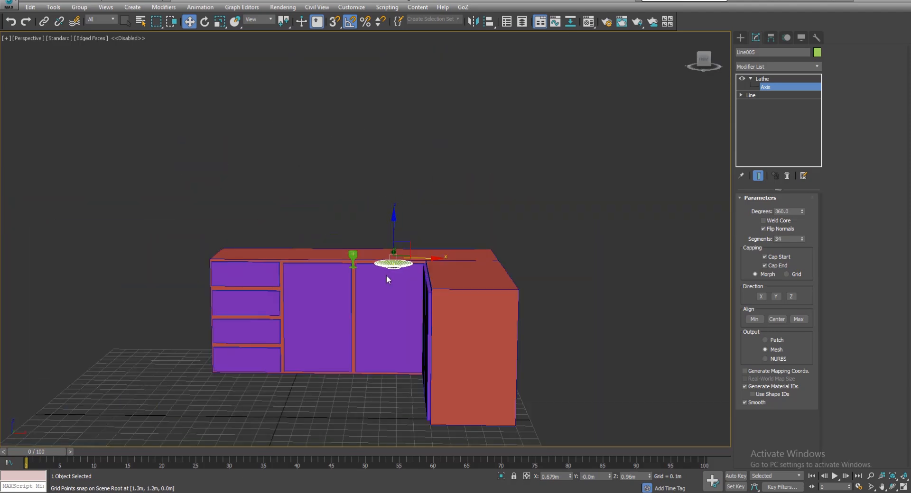
{"action": "mouse_move", "coordinate": [387, 275]}
{"action": "middle_mouse_down", "text": "alt"}
{"action": "mouse_move", "coordinate": [350, 252]}
{"action": "mouse_move", "coordinate": [395, 263]}
{"action": "middle_mouse_up", "text": "alt"}
{"action": "scroll", "coordinate": [387, 267], "scroll_direction": "up", "scroll_amount": 4}
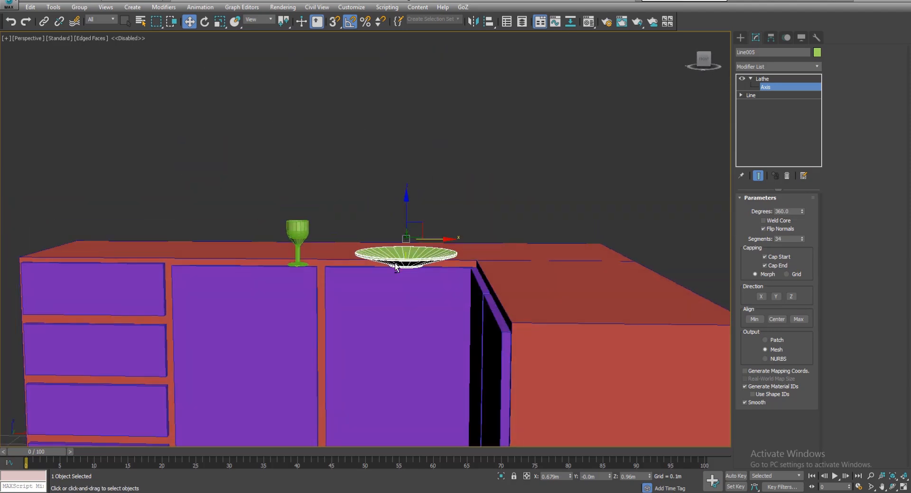
Raise the plate's Lathe axis to about 0.972 m in Z in the front view and leave Axis editing.
{"action": "scroll", "coordinate": [395, 262], "scroll_direction": "up", "scroll_amount": 4}
{"action": "key", "text": "f"}
{"action": "key", "text": "alt+q"}
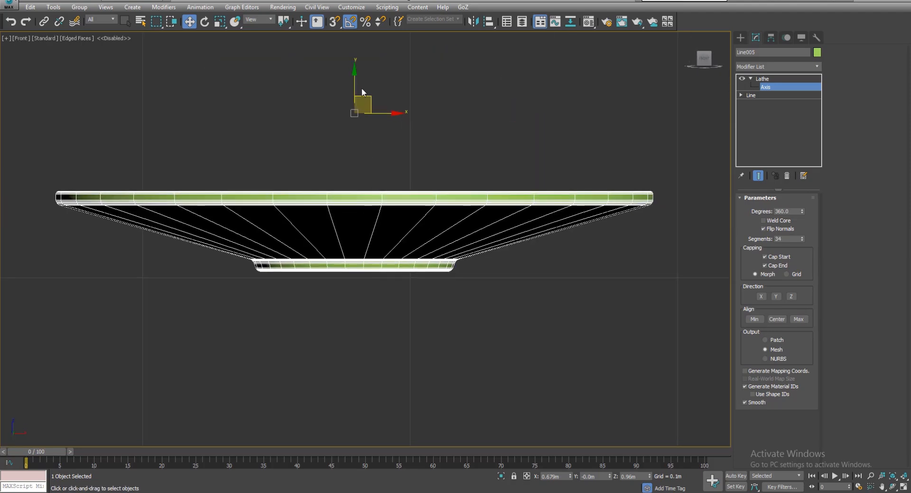
{"action": "left_click_drag", "start_coordinate": [358, 48], "coordinate": [358, 47]}
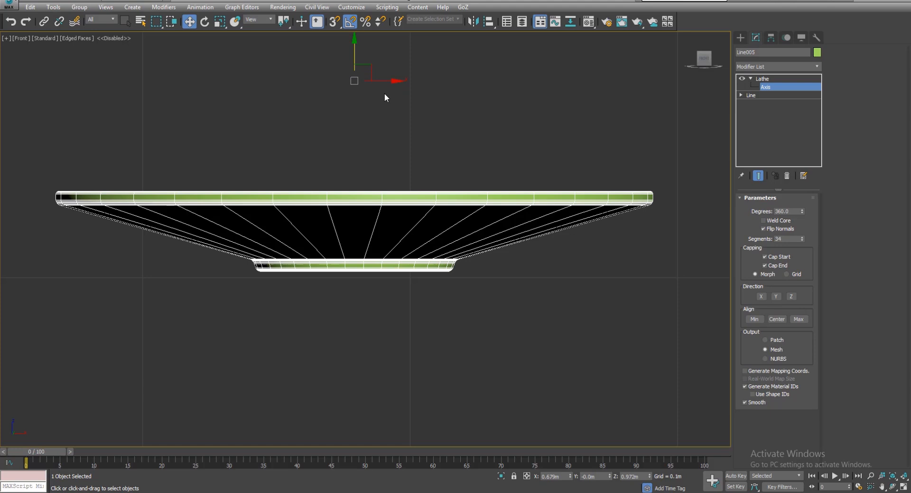
{"action": "left_click", "coordinate": [772, 87]}
{"action": "middle_click_drag", "start_coordinate": [370, 180], "coordinate": [366, 199]}
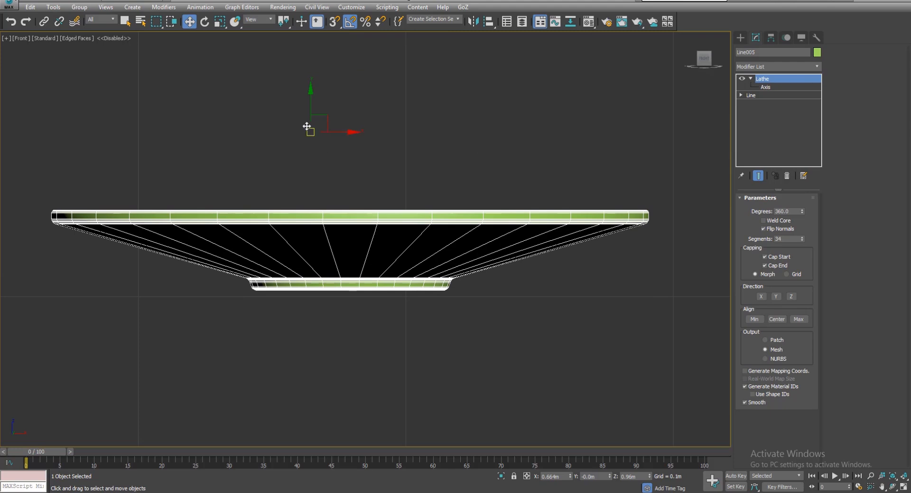
Clone the plate upward as ten copies spaced about 0.008 m apart, and inspect the stack with the kitchen units in perspective.
{"action": "left_click_drag", "start_coordinate": [309, 104], "coordinate": [309, 84], "text": "shift"}
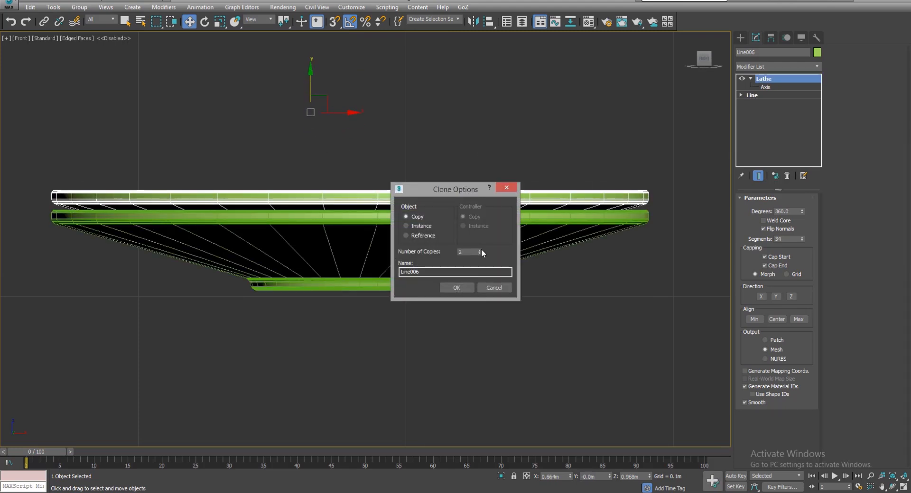
{"action": "left_click", "coordinate": [462, 287]}
{"action": "scroll", "coordinate": [387, 286], "scroll_direction": "down", "scroll_amount": 5}
{"action": "middle_click_drag", "start_coordinate": [397, 285], "coordinate": [401, 300], "text": "alt"}
{"action": "left_click", "coordinate": [482, 156]}
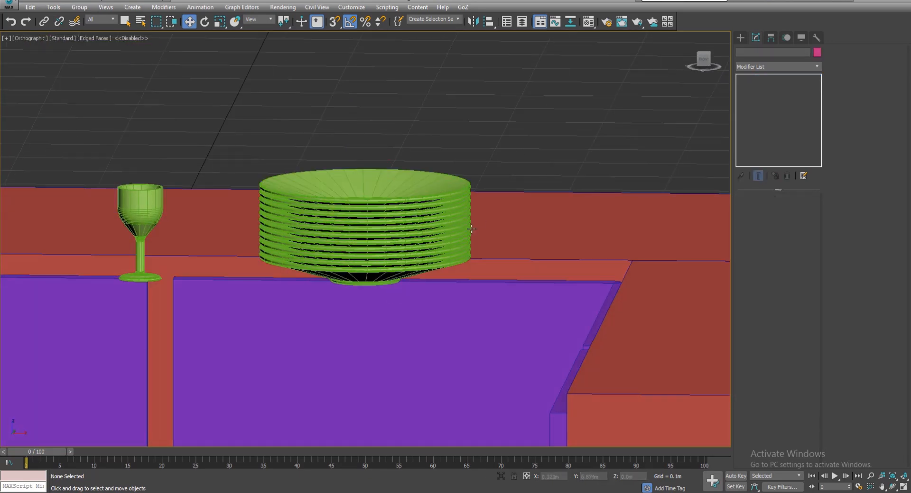
{"action": "key", "text": "p"}
{"action": "scroll", "coordinate": [434, 245], "scroll_direction": "down", "scroll_amount": 8}
{"action": "scroll", "coordinate": [427, 257], "scroll_direction": "up", "scroll_amount": 3}
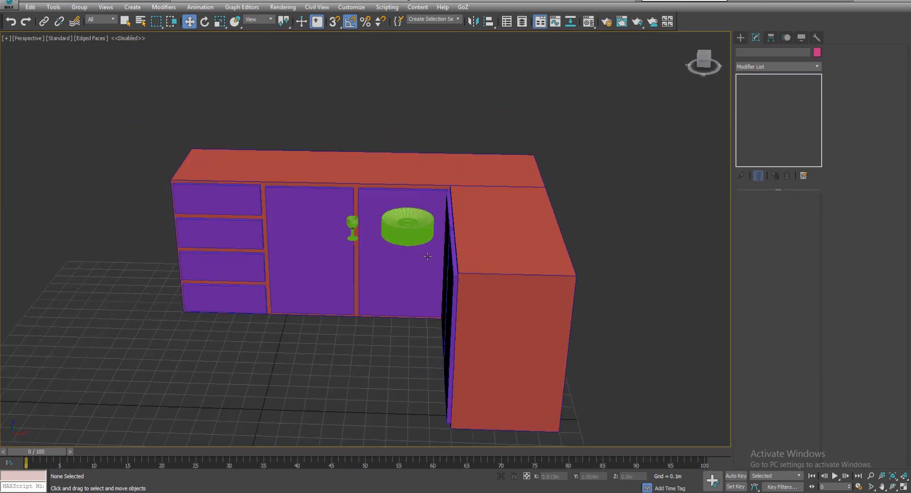
{"action": "left_click", "coordinate": [411, 236]}
{"action": "middle_click_drag", "start_coordinate": [425, 248], "coordinate": [412, 233], "text": "alt"}
{"action": "scroll", "coordinate": [418, 234], "scroll_direction": "up", "scroll_amount": 3}
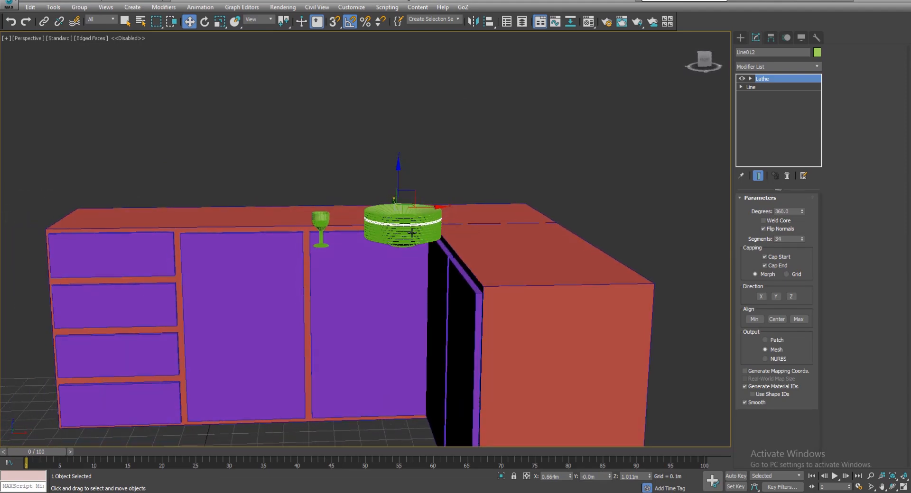
Copy the bottom plate of the stack about 0.32 m along positive X in the front view as a separate object.
{"action": "key", "text": "f"}
{"action": "middle_click_drag", "start_coordinate": [563, 89], "coordinate": [384, 209]}
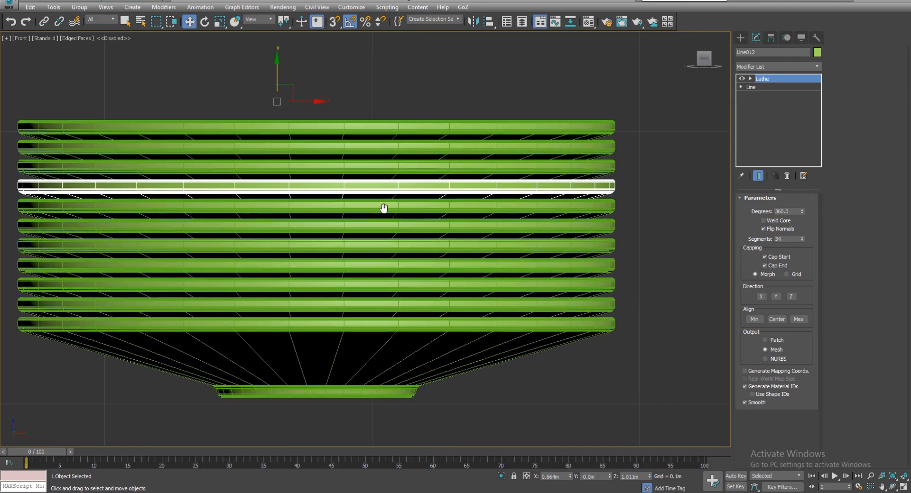
{"action": "scroll", "coordinate": [368, 248], "scroll_direction": "down", "scroll_amount": 3}
{"action": "left_click", "coordinate": [391, 300]}
{"action": "scroll", "coordinate": [305, 264], "scroll_direction": "down", "scroll_amount": 4}
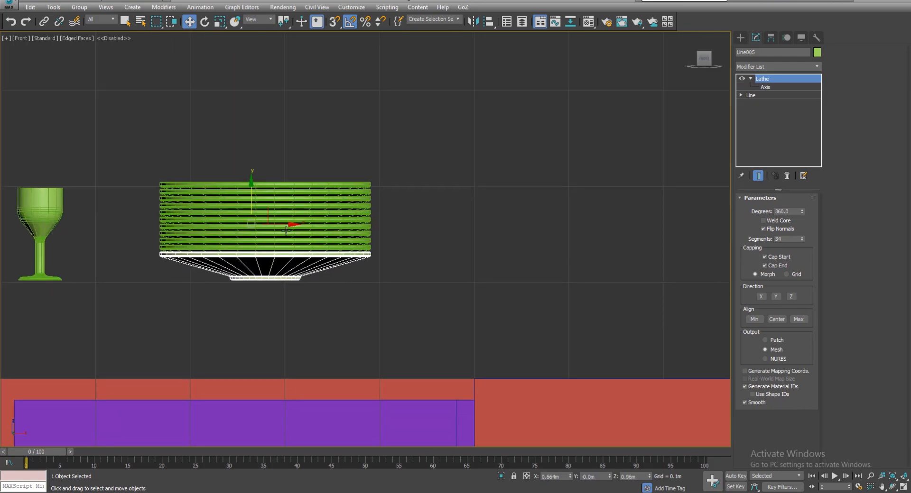
{"action": "left_click_drag", "start_coordinate": [286, 231], "coordinate": [587, 231], "text": "shift"}
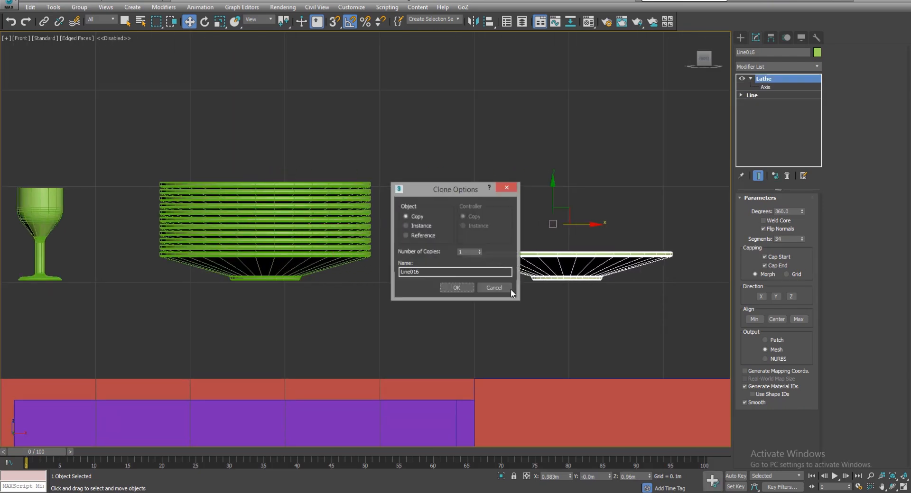
{"action": "key", "text": "Return"}
Edit the vertices of the copied plate's Line profile and convert all of them to Corner type.
{"action": "left_click", "coordinate": [758, 87]}
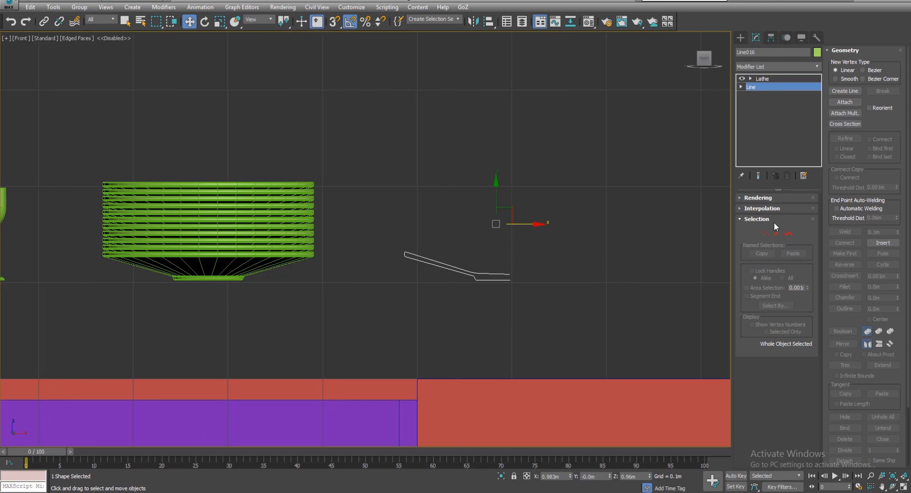
{"action": "left_click", "coordinate": [765, 234]}
{"action": "scroll", "coordinate": [456, 266], "scroll_direction": "up", "scroll_amount": 5}
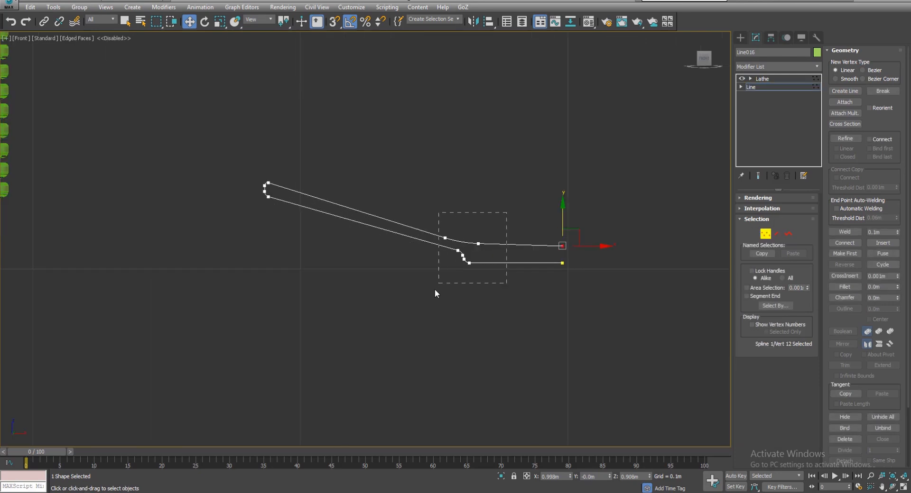
{"action": "left_click_drag", "start_coordinate": [435, 291], "coordinate": [435, 291]}
{"action": "key", "text": "ctrl+a"}
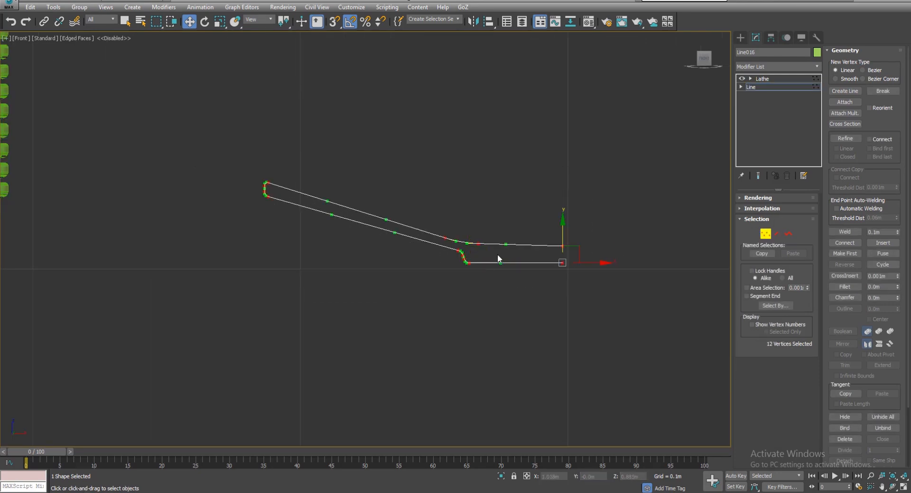
{"action": "right_click", "coordinate": [449, 248]}
{"action": "left_click", "coordinate": [430, 184]}
{"action": "left_click", "coordinate": [396, 263]}
Delete the two outermost rim vertices and the two middle foot vertices of the copied profile.
{"action": "scroll", "coordinate": [277, 191], "scroll_direction": "up", "scroll_amount": 2}
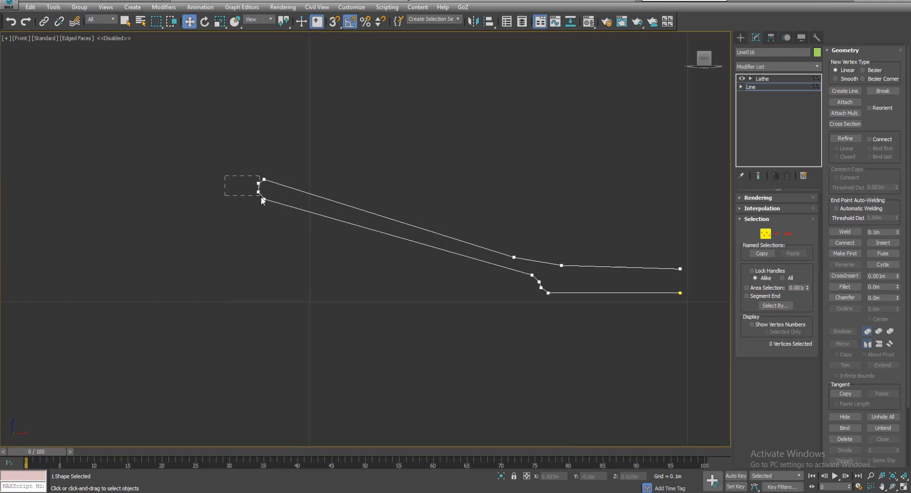
{"action": "left_click_drag", "start_coordinate": [261, 197], "coordinate": [261, 198]}
{"action": "key", "text": "Delete"}
{"action": "left_click", "coordinate": [541, 287]}
{"action": "key", "text": "Delete"}
{"action": "left_click", "coordinate": [540, 282]}
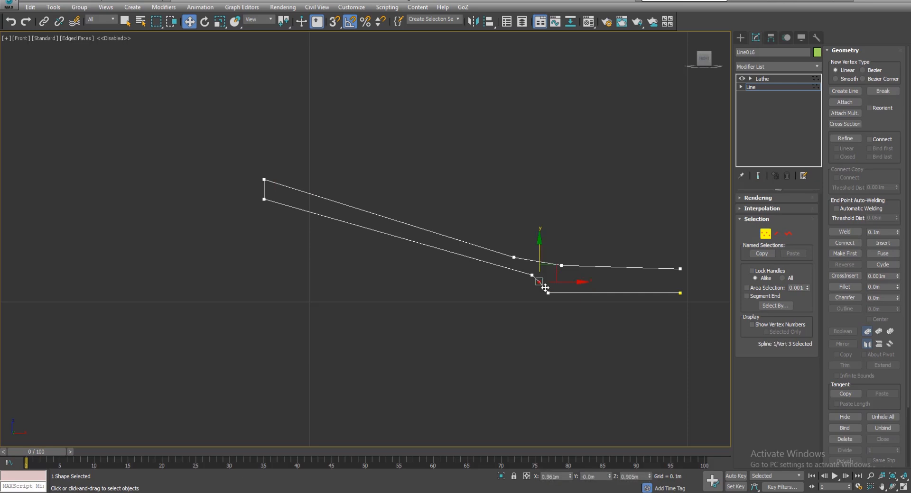
{"action": "key", "text": "Delete"}
Move the two remaining foot vertices outward along X until they sit beneath the profile's rim.
{"action": "left_click", "coordinate": [548, 293]}
{"action": "key", "text": "s"}
{"action": "left_click_drag", "start_coordinate": [574, 294], "coordinate": [297, 291]}
{"action": "key", "text": "s"}
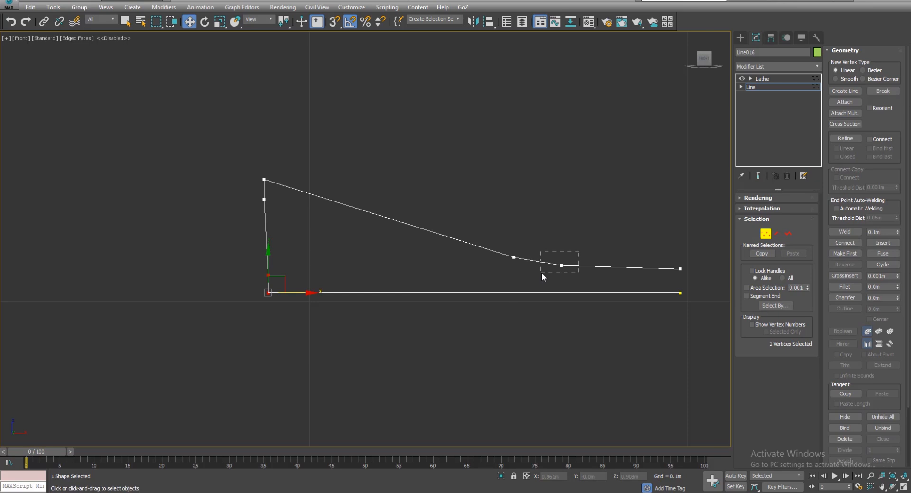
Shift the upper rim vertex inward and snap it level with the outer one, then snap the inner bend vertex directly beneath it.
{"action": "left_click_drag", "start_coordinate": [553, 226], "coordinate": [552, 225]}
{"action": "mouse_move", "coordinate": [272, 185]}
{"action": "left_mouse_down"}
{"action": "mouse_move", "coordinate": [302, 181]}
{"action": "mouse_move", "coordinate": [263, 183]}
{"action": "mouse_move", "coordinate": [268, 196]}
{"action": "left_mouse_up"}
{"action": "key", "text": "s"}
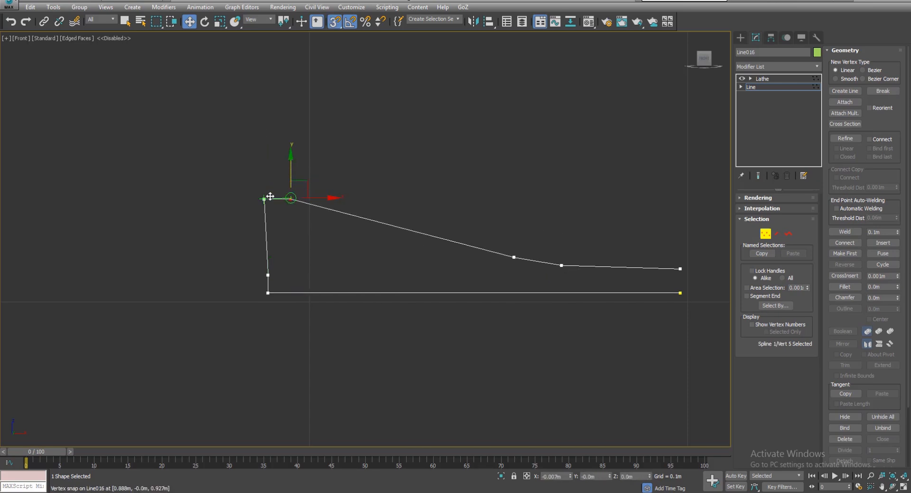
{"action": "left_click", "coordinate": [533, 244]}
{"action": "left_click_drag", "start_coordinate": [532, 245], "coordinate": [291, 199]}
{"action": "left_click", "coordinate": [317, 199]}
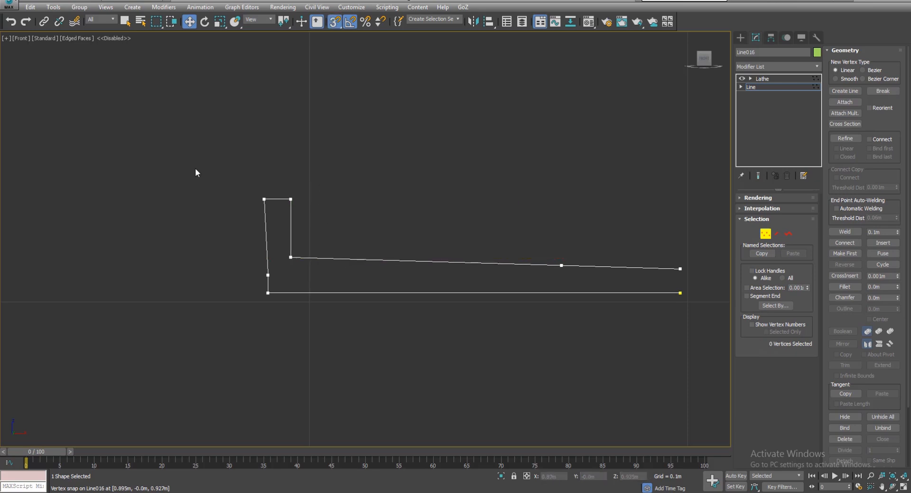
Delete the extra vertices on the outer wall and inner floor line, and snap the outer rim vertex along X to the base corner.
{"action": "left_click_drag", "start_coordinate": [264, 295], "coordinate": [273, 284]}
{"action": "key", "text": "Delete"}
{"action": "left_click_drag", "start_coordinate": [596, 255], "coordinate": [551, 274]}
{"action": "key", "text": "Delete"}
{"action": "left_click_drag", "start_coordinate": [265, 217], "coordinate": [268, 293]}
Move the two inner wall vertices outward along X to thin the profile's wall.
{"action": "left_click_drag", "start_coordinate": [307, 186], "coordinate": [282, 269]}
{"action": "key", "text": "s"}
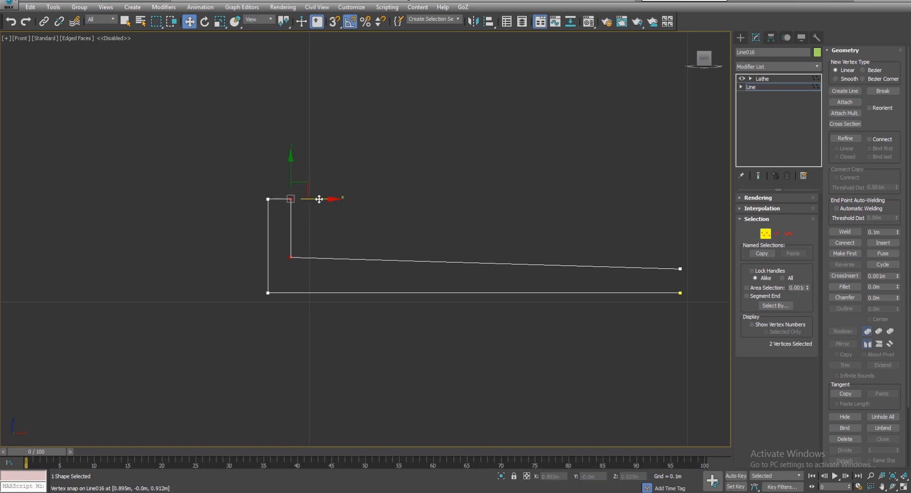
{"action": "left_click_drag", "start_coordinate": [318, 199], "coordinate": [308, 201]}
Snap the inner corner vertex level with the inner floor line's end vertex, and lower that line to thin the base.
{"action": "left_click_drag", "start_coordinate": [309, 241], "coordinate": [268, 268]}
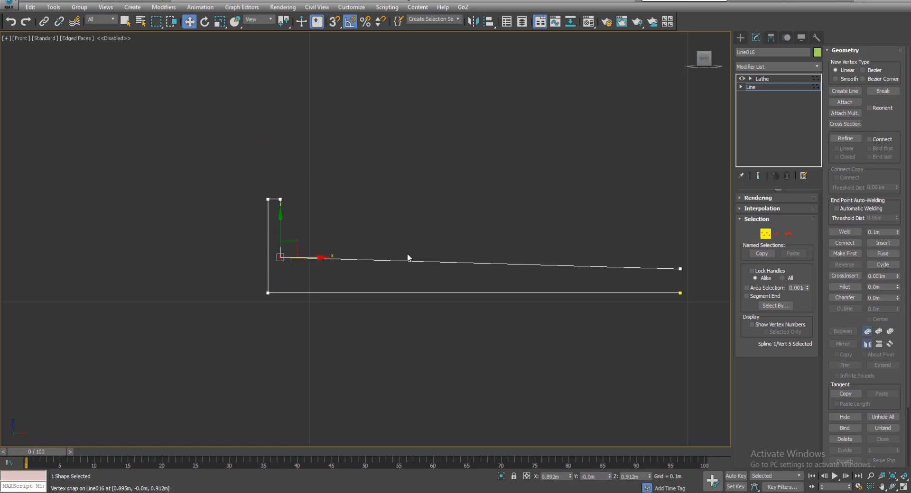
{"action": "key", "text": "s"}
{"action": "left_click_drag", "start_coordinate": [280, 223], "coordinate": [680, 269]}
{"action": "left_click_drag", "start_coordinate": [660, 318], "coordinate": [660, 319]}
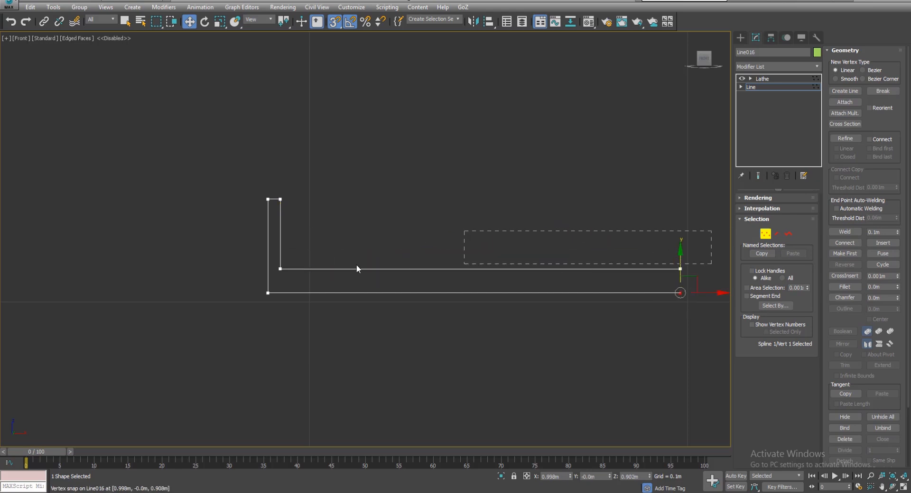
{"action": "left_click_drag", "start_coordinate": [277, 272], "coordinate": [278, 272]}
{"action": "left_click_drag", "start_coordinate": [284, 234], "coordinate": [281, 249]}
{"action": "key", "text": "ctrl+z"}
{"action": "key", "text": "s"}
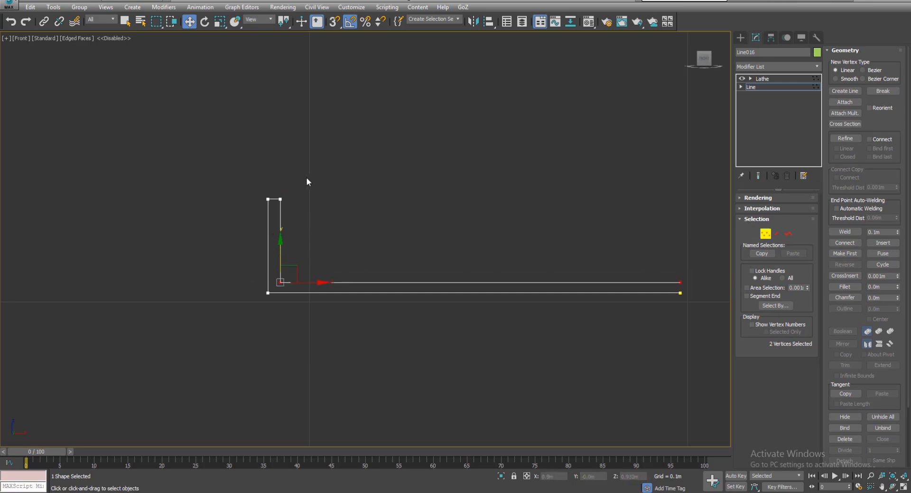
Raise the two top rim vertices along Y to turn the profile into a tall, pot-like wall.
{"action": "left_click_drag", "start_coordinate": [307, 177], "coordinate": [289, 89]}
{"action": "scroll", "coordinate": [279, 264], "scroll_direction": "down", "scroll_amount": 3}
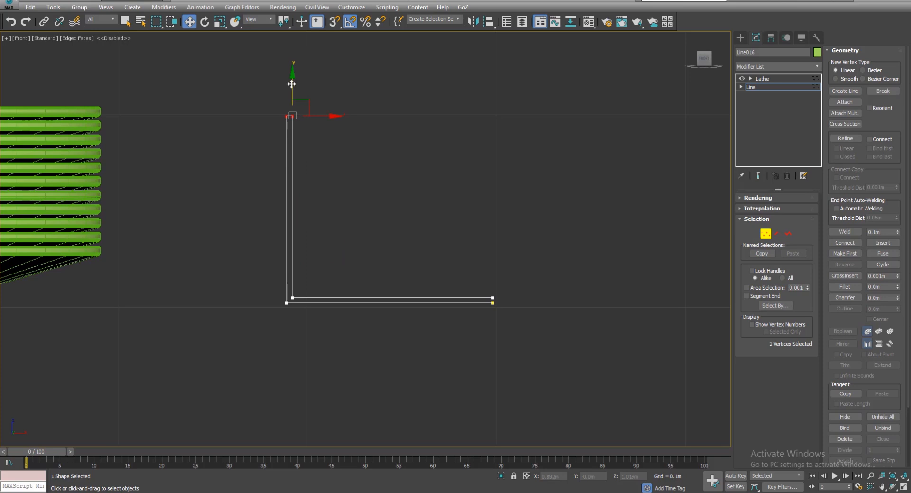
{"action": "scroll", "coordinate": [297, 151], "scroll_direction": "down", "scroll_amount": 3}
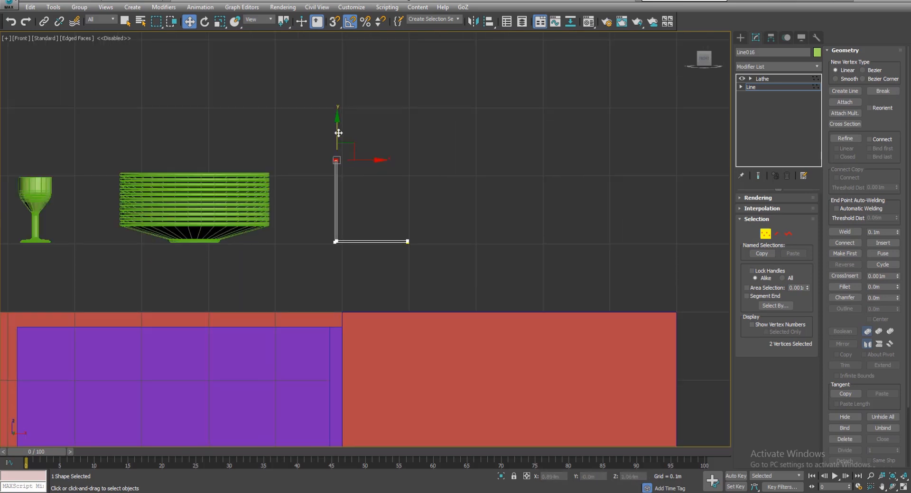
{"action": "left_click_drag", "start_coordinate": [338, 133], "coordinate": [338, 130]}
Fillet the inner and outer bottom corner vertices of the profile into a generous rounded bend.
{"action": "scroll", "coordinate": [337, 175], "scroll_direction": "up", "scroll_amount": 2}
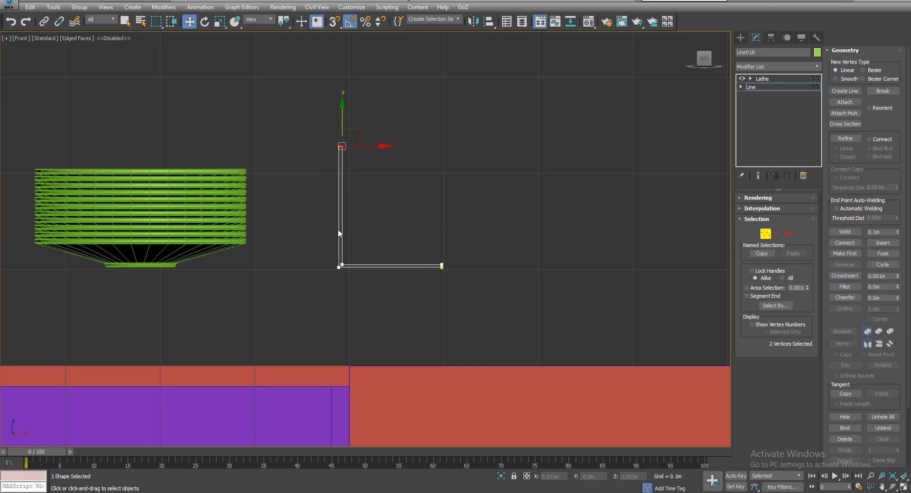
{"action": "scroll", "coordinate": [339, 228], "scroll_direction": "up", "scroll_amount": 2}
{"action": "scroll", "coordinate": [362, 219], "scroll_direction": "up", "scroll_amount": 2}
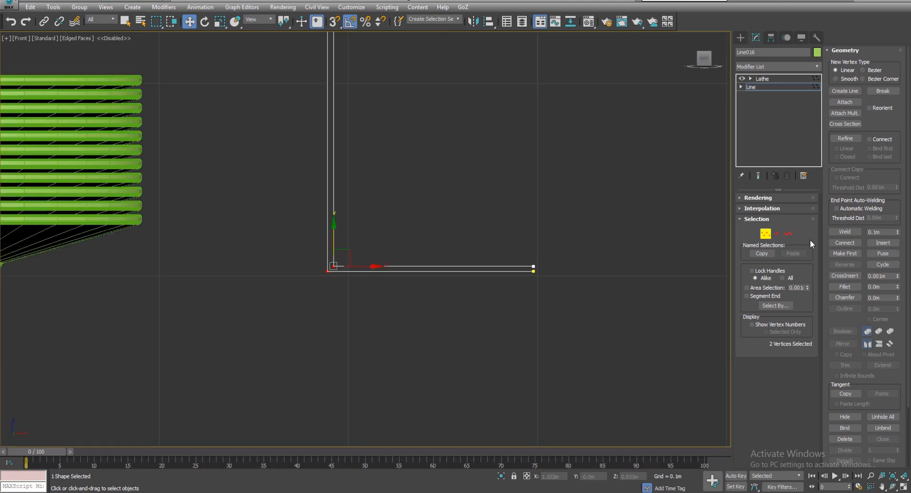
{"action": "left_click", "coordinate": [849, 287]}
{"action": "left_click_drag", "start_coordinate": [336, 267], "coordinate": [336, 243]}
Fillet the two vertices at the wall's top edge by about 0.001 m to round the rim.
{"action": "middle_click_drag", "start_coordinate": [349, 198], "coordinate": [342, 316]}
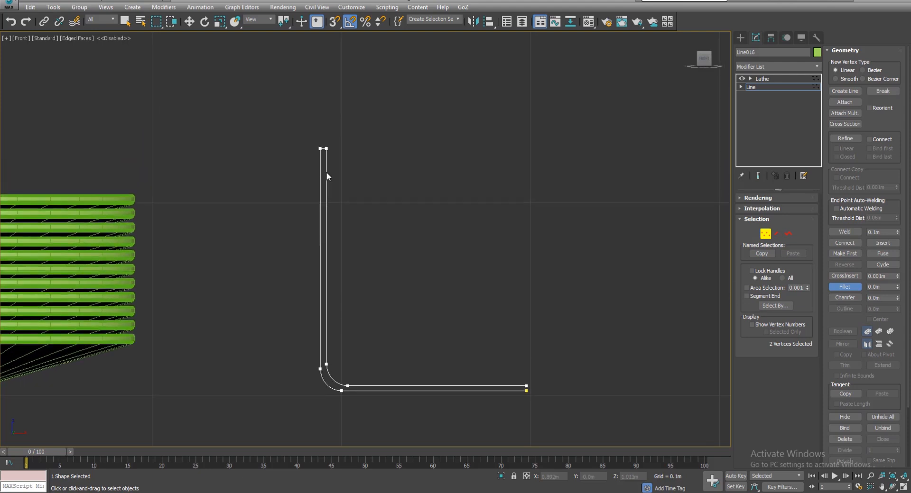
{"action": "scroll", "coordinate": [326, 150], "scroll_direction": "up", "scroll_amount": 3}
{"action": "left_click_drag", "start_coordinate": [329, 124], "coordinate": [328, 142]}
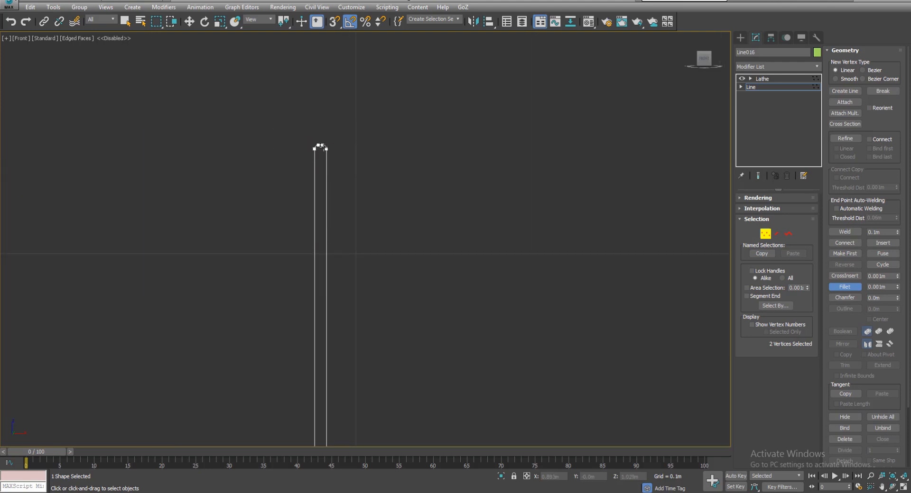
{"action": "scroll", "coordinate": [318, 116], "scroll_direction": "up", "scroll_amount": 4}
{"action": "scroll", "coordinate": [332, 250], "scroll_direction": "down", "scroll_amount": 5}
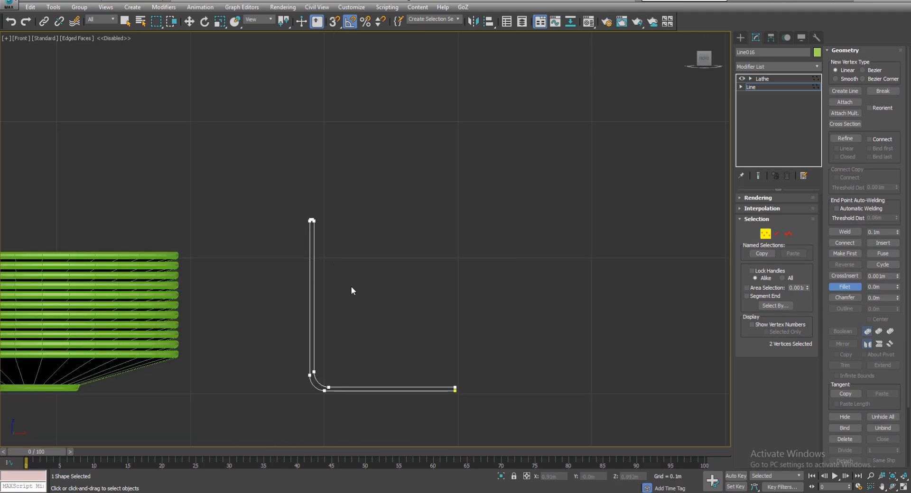
Return the pot profile to its Lathe result and examine the finished pot in the perspective view.
{"action": "middle_click_drag", "start_coordinate": [351, 291], "coordinate": [354, 232]}
{"action": "key", "text": "w"}
{"action": "left_click", "coordinate": [764, 234]}
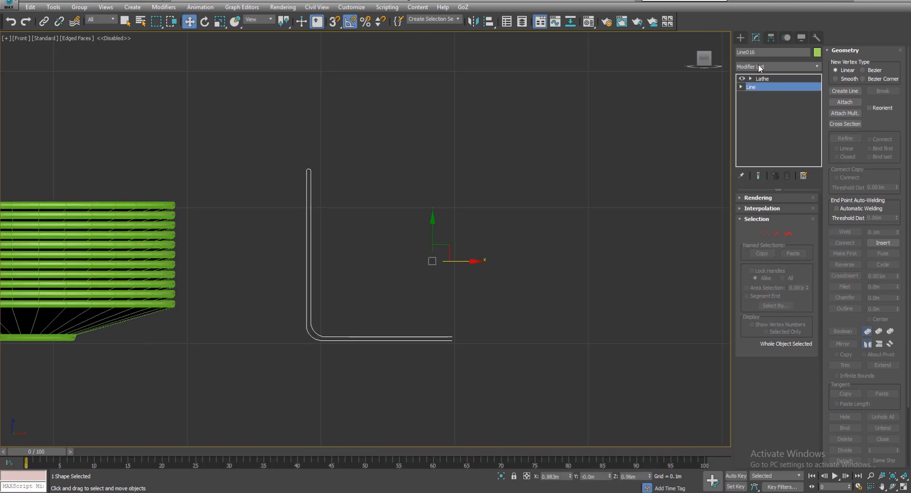
{"action": "left_click", "coordinate": [762, 79]}
{"action": "scroll", "coordinate": [402, 314], "scroll_direction": "down", "scroll_amount": 2}
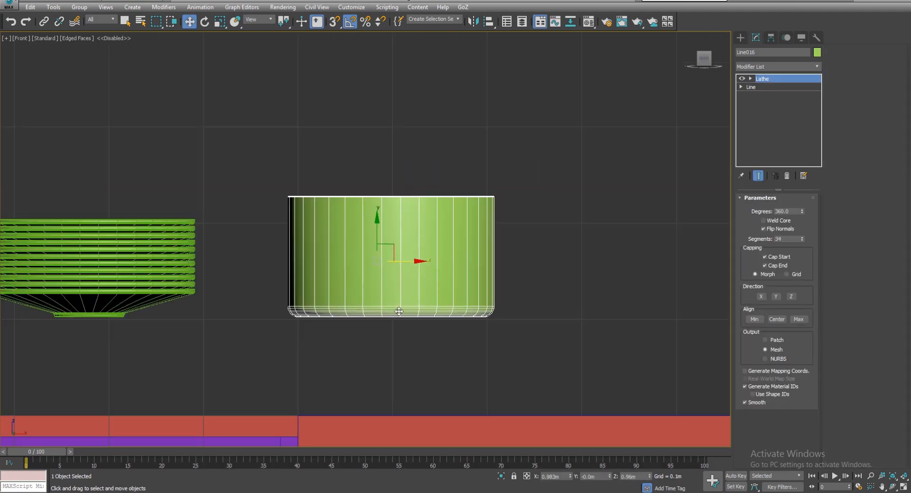
{"action": "key", "text": "p"}
{"action": "key", "text": "z"}
{"action": "mouse_move", "coordinate": [399, 312]}
{"action": "middle_mouse_down", "text": "alt"}
{"action": "mouse_move", "coordinate": [422, 339]}
{"action": "mouse_move", "coordinate": [409, 335]}
{"action": "mouse_move", "coordinate": [402, 311]}
{"action": "middle_mouse_up", "text": "alt"}
{"action": "scroll", "coordinate": [410, 331], "scroll_direction": "down", "scroll_amount": 4}
Copy the pot straight up in the front view so the duplicate sits on top of the original.
{"action": "key", "text": "f"}
{"action": "key", "text": "z"}
{"action": "scroll", "coordinate": [416, 268], "scroll_direction": "down", "scroll_amount": 3}
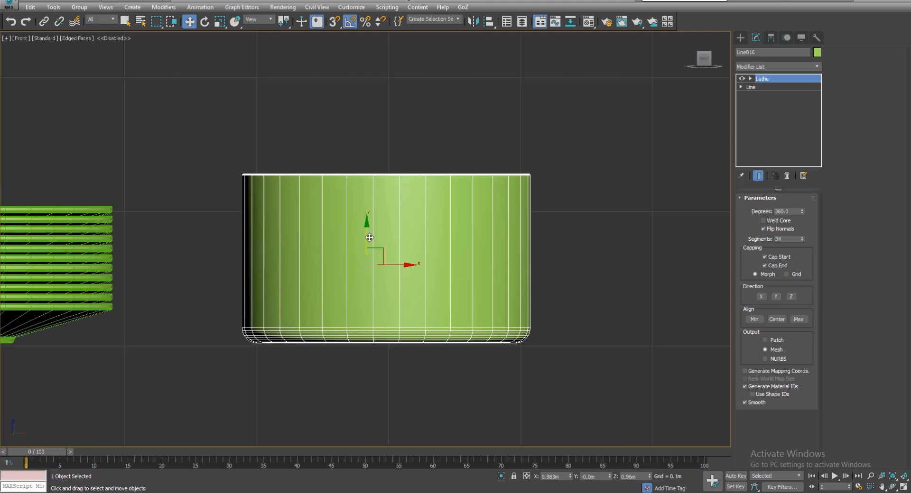
{"action": "left_click_drag", "start_coordinate": [371, 242], "coordinate": [370, 77], "text": "shift"}
{"action": "left_click", "coordinate": [454, 285]}
{"action": "middle_click_drag", "start_coordinate": [426, 180], "coordinate": [413, 242]}
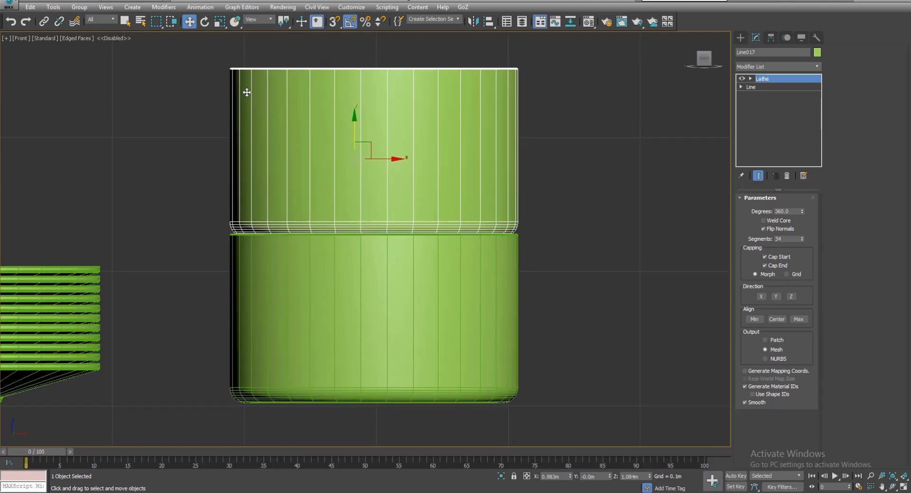
Rotate the copied pot upside down about Y and move it over the original pot so their sides line up.
{"action": "left_click", "coordinate": [204, 21]}
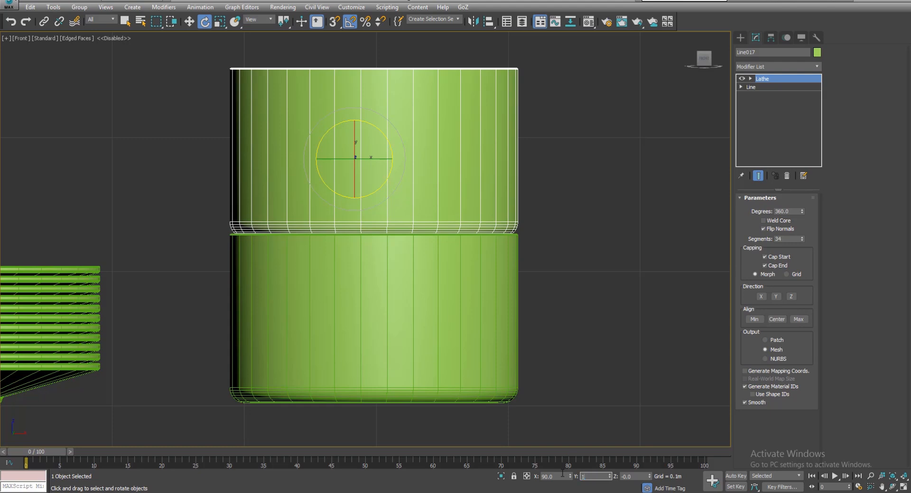
{"action": "key", "text": "Return"}
{"action": "middle_click_drag", "start_coordinate": [376, 214], "coordinate": [372, 222]}
{"action": "key", "text": "w"}
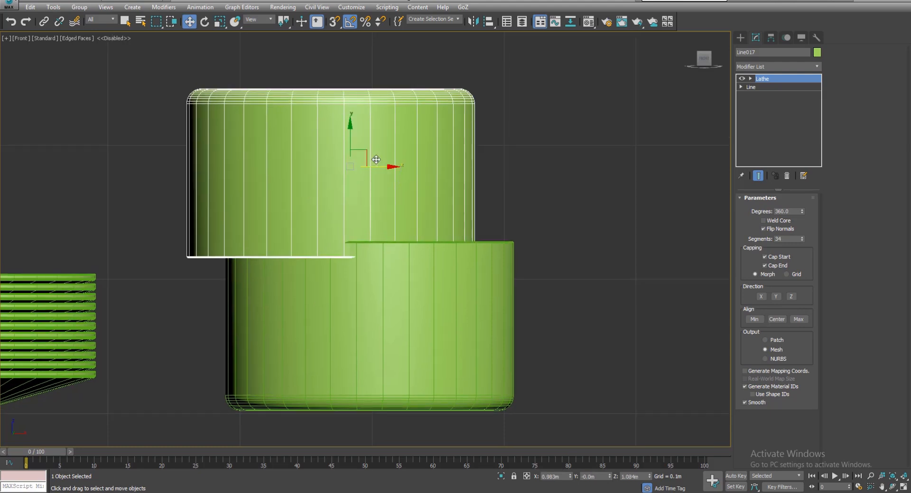
{"action": "left_click_drag", "start_coordinate": [363, 153], "coordinate": [404, 277]}
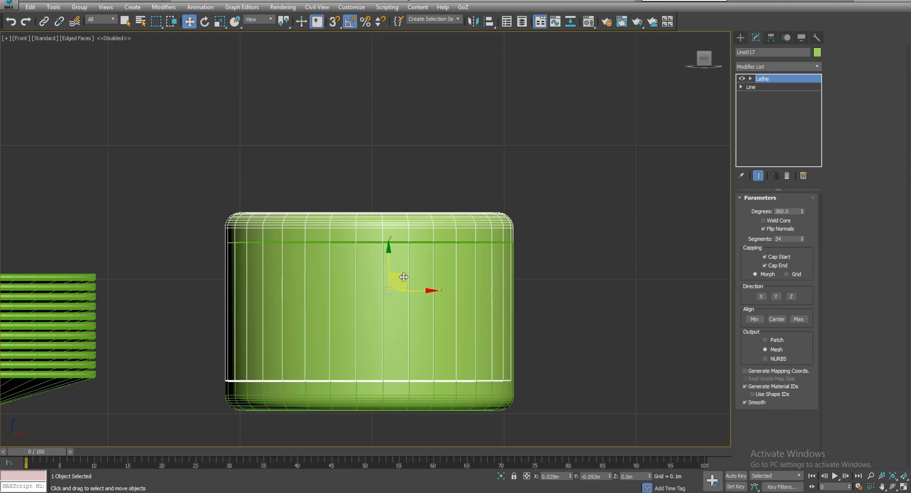
Delete the rim vertices at the open end of the upside-down copy's line and switch to wireframe display.
{"action": "left_click", "coordinate": [753, 87]}
{"action": "left_click", "coordinate": [765, 233]}
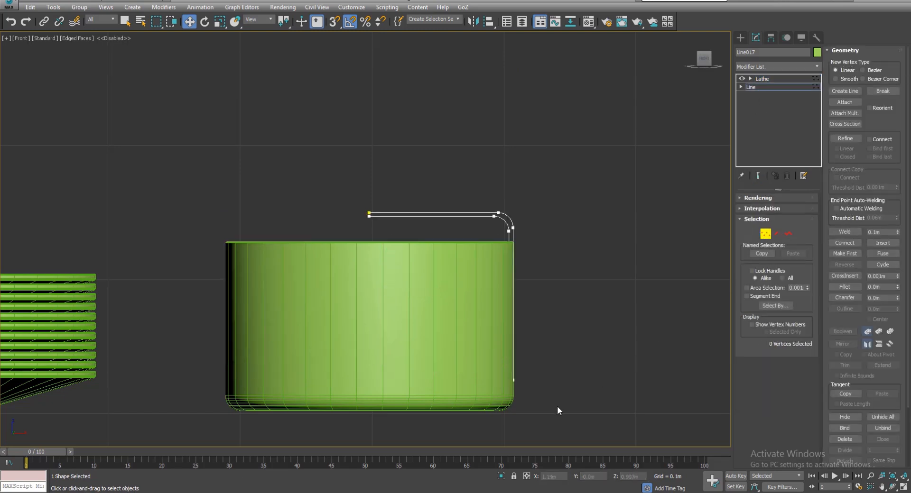
{"action": "left_click_drag", "start_coordinate": [515, 344], "coordinate": [515, 235]}
{"action": "left_click", "coordinate": [526, 241]}
{"action": "scroll", "coordinate": [515, 232], "scroll_direction": "up", "scroll_amount": 2}
{"action": "scroll", "coordinate": [514, 231], "scroll_direction": "up", "scroll_amount": 2}
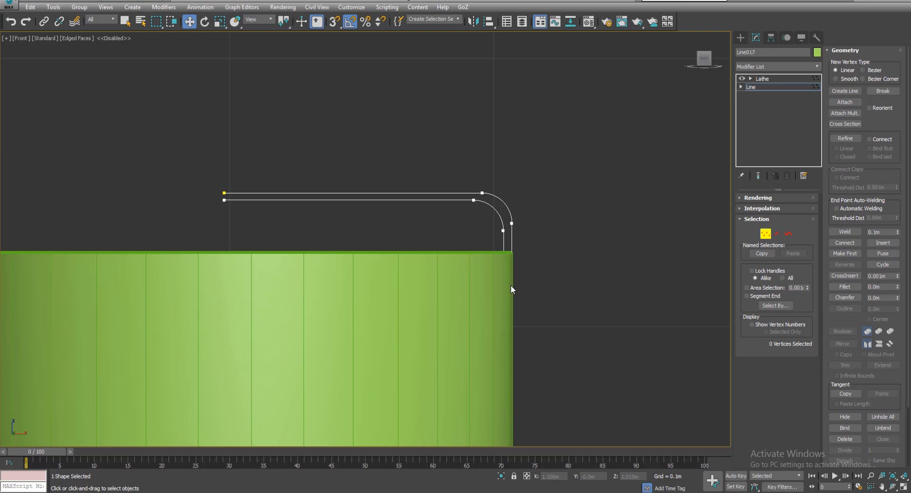
{"action": "key", "text": "F3"}
Convert all remaining vertices of the lid profile to Corner type.
{"action": "left_click_drag", "start_coordinate": [517, 206], "coordinate": [514, 237]}
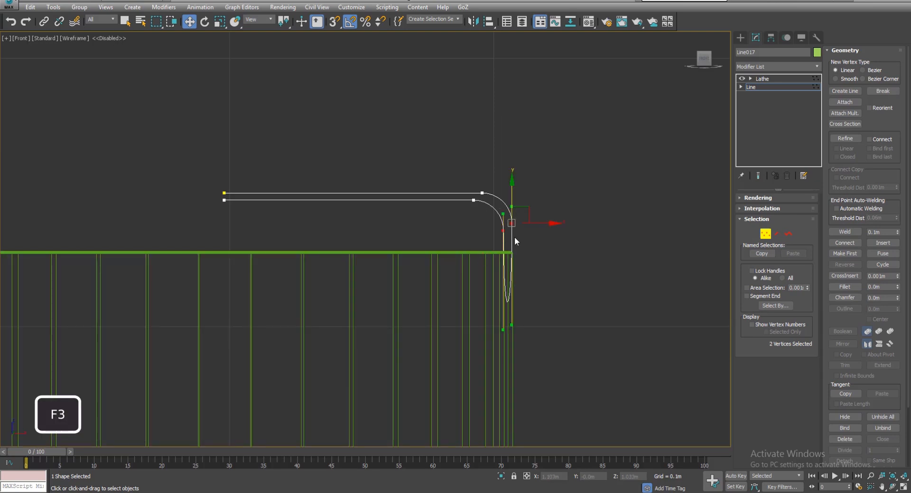
{"action": "left_click_drag", "start_coordinate": [562, 296], "coordinate": [216, 187]}
{"action": "right_click", "coordinate": [429, 217]}
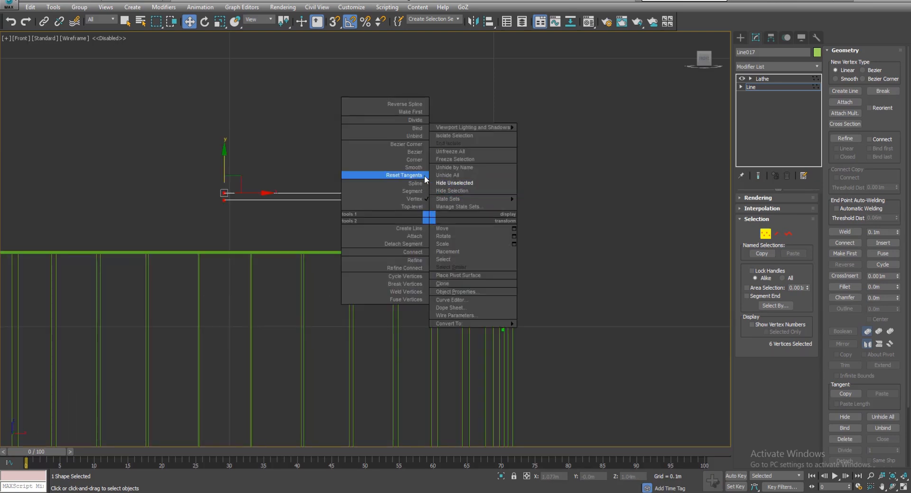
{"action": "left_click", "coordinate": [415, 161]}
Lower the two outer end vertices of the lid profile onto the pot's rim and level them.
{"action": "left_click", "coordinate": [503, 230]}
{"action": "left_click_drag", "start_coordinate": [531, 212], "coordinate": [496, 236]}
{"action": "scroll", "coordinate": [506, 229], "scroll_direction": "up", "scroll_amount": 4}
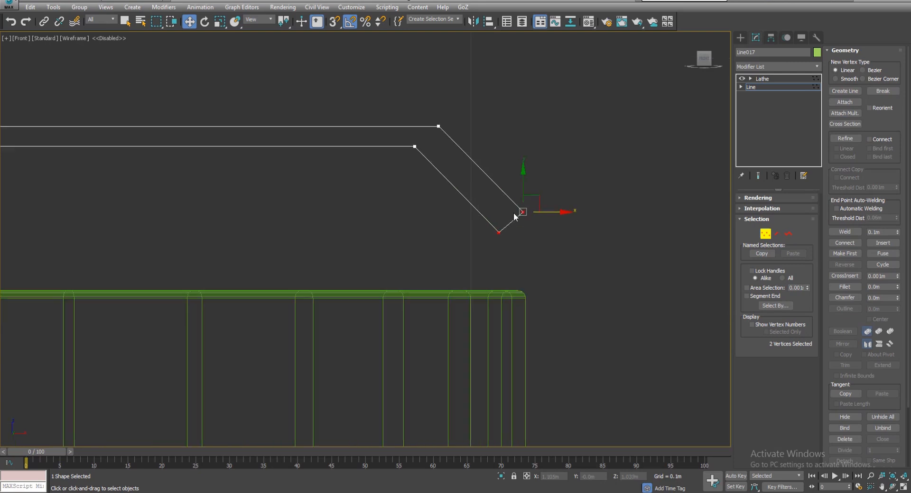
{"action": "left_click_drag", "start_coordinate": [524, 182], "coordinate": [522, 238]}
{"action": "left_click_drag", "start_coordinate": [542, 290], "coordinate": [526, 261]}
Move the two bend vertices down and slightly inward so the lid slopes gently from the centre to the edge.
{"action": "left_click_drag", "start_coordinate": [482, 98], "coordinate": [366, 186]}
{"action": "left_click_drag", "start_coordinate": [451, 127], "coordinate": [435, 223]}
{"action": "scroll", "coordinate": [452, 233], "scroll_direction": "down", "scroll_amount": 2}
{"action": "middle_click_drag", "start_coordinate": [398, 237], "coordinate": [557, 235]}
{"action": "scroll", "coordinate": [452, 233], "scroll_direction": "down", "scroll_amount": 2}
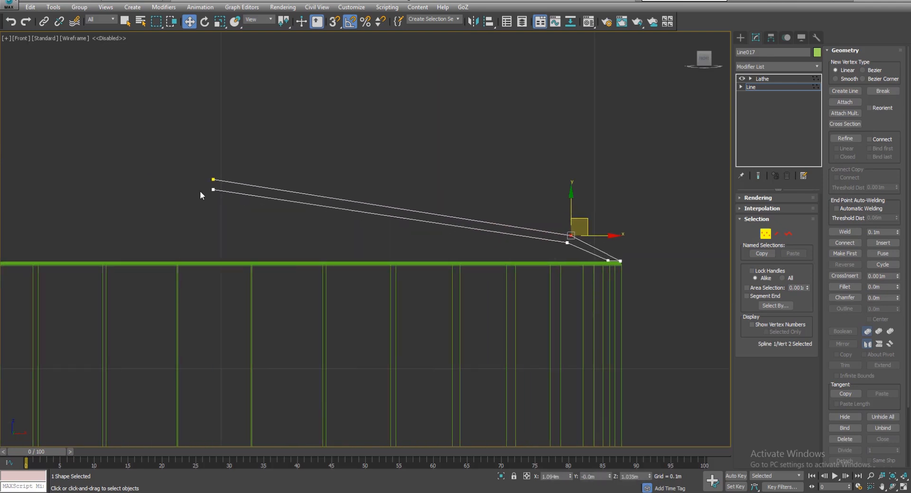
Refine the lid's upper line with two closely spaced vertices near the central axis.
{"action": "left_click", "coordinate": [845, 138]}
{"action": "scroll", "coordinate": [307, 169], "scroll_direction": "up", "scroll_amount": 3}
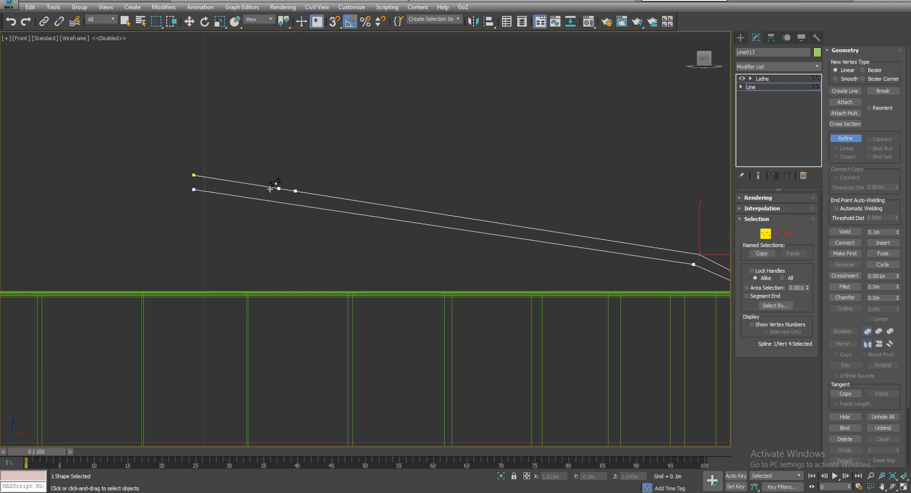
{"action": "right_click", "coordinate": [252, 180]}
Raise the upper axis vertex and the nearest refined vertex together along Y to form the lid's knob.
{"action": "left_click_drag", "start_coordinate": [282, 190], "coordinate": [283, 191]}
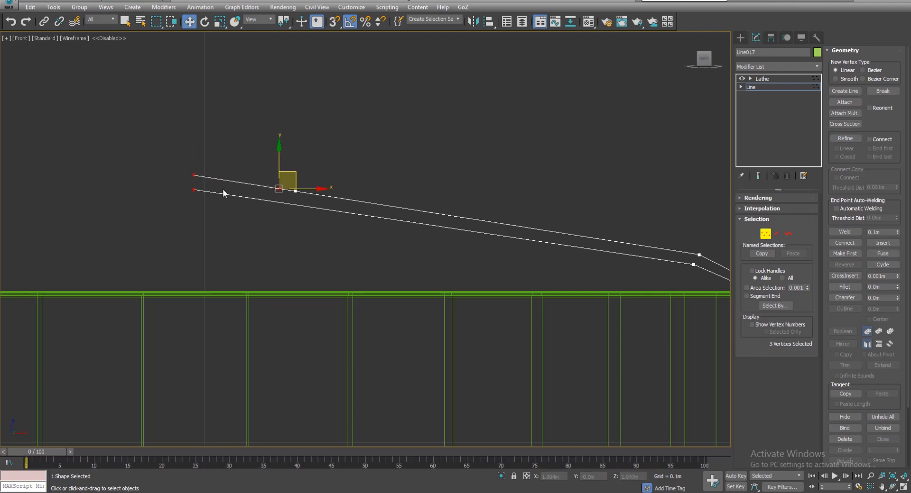
{"action": "left_click", "coordinate": [260, 187]}
{"action": "left_click", "coordinate": [279, 189]}
{"action": "left_click", "coordinate": [193, 175], "text": "ctrl"}
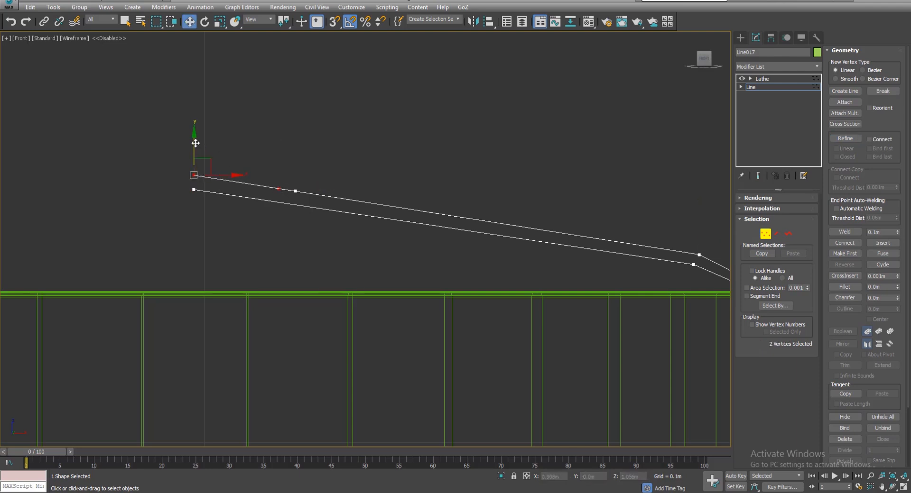
{"action": "left_click_drag", "start_coordinate": [195, 142], "coordinate": [203, 84]}
{"action": "middle_click_drag", "start_coordinate": [272, 172], "coordinate": [194, 173]}
{"action": "scroll", "coordinate": [194, 174], "scroll_direction": "down", "scroll_amount": 3}
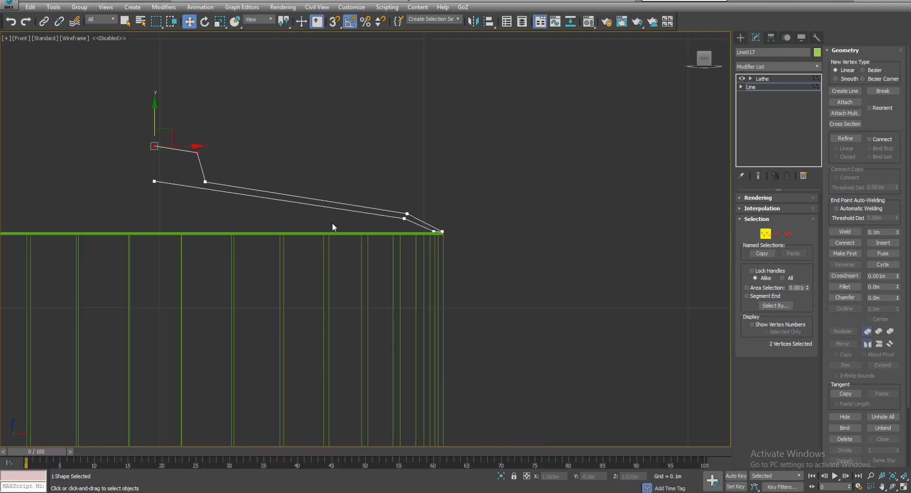
Preview the lathed lid and knob on the pot with edged-faces shading, then show only the profile again.
{"action": "middle_click_drag", "start_coordinate": [333, 227], "coordinate": [431, 215]}
{"action": "key", "text": "ctrl+e"}
{"action": "key", "text": "ctrl+e"}
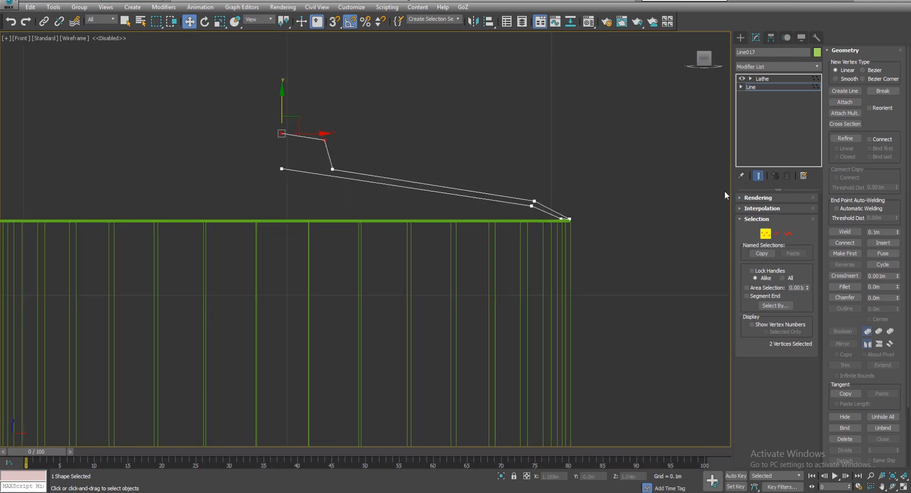
{"action": "key", "text": "ctrl+e"}
{"action": "key", "text": "F3"}
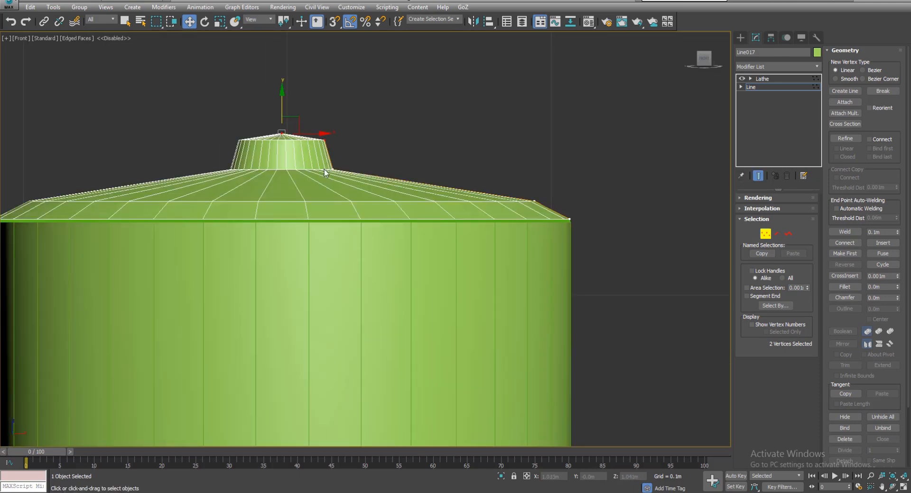
{"action": "middle_click_drag", "start_coordinate": [411, 203], "coordinate": [418, 220]}
{"action": "left_click", "coordinate": [759, 176]}
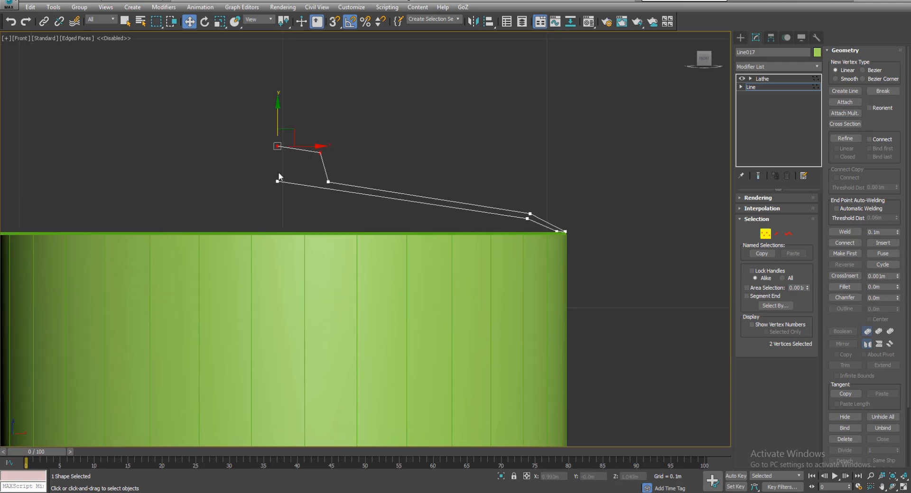
Move the knob's outer top vertex outward and snap it level with the axis vertex to flatten the top.
{"action": "scroll", "coordinate": [294, 142], "scroll_direction": "up", "scroll_amount": 3}
{"action": "left_click", "coordinate": [323, 151]}
{"action": "left_click_drag", "start_coordinate": [328, 127], "coordinate": [346, 141]}
{"action": "key", "text": "s"}
{"action": "key", "text": "s"}
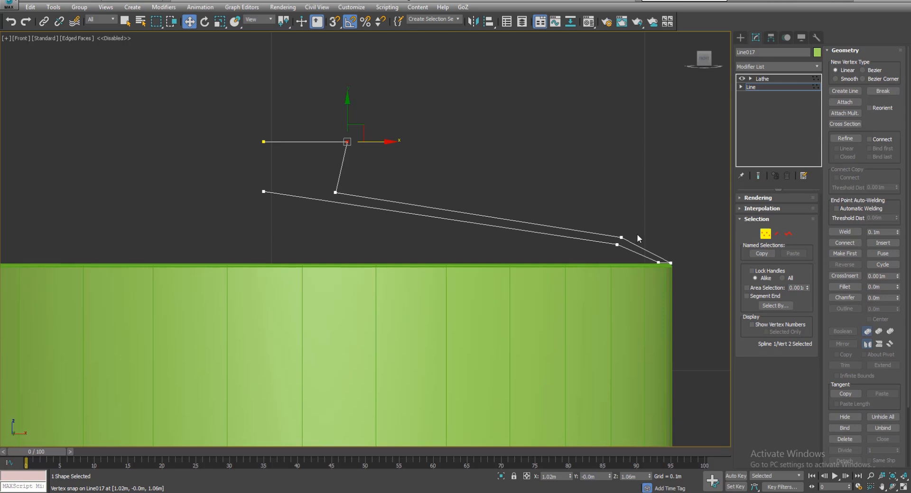
Fillet the two bend vertices near the lid's edge and the corner vertices of the knob.
{"action": "left_click_drag", "start_coordinate": [637, 235], "coordinate": [585, 263]}
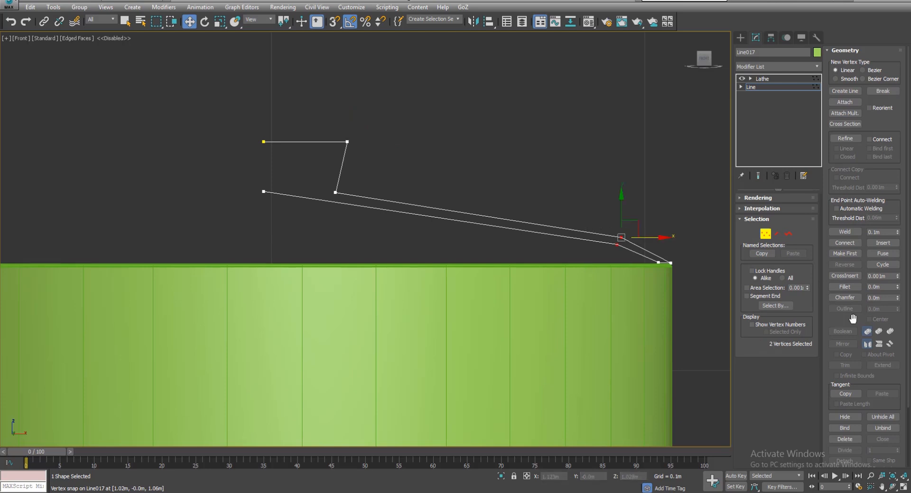
{"action": "left_click", "coordinate": [845, 287]}
{"action": "left_click_drag", "start_coordinate": [622, 238], "coordinate": [623, 222]}
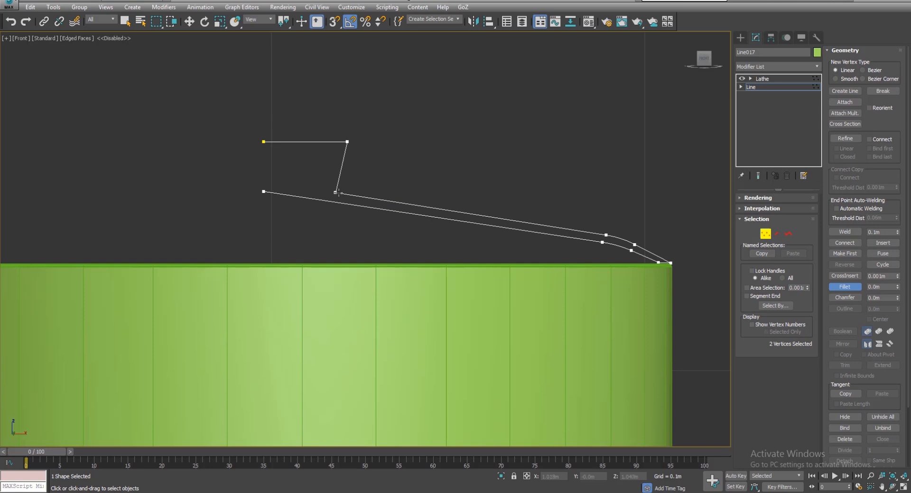
{"action": "left_click_drag", "start_coordinate": [337, 193], "coordinate": [350, 126]}
Fillet the vertices at the lid's outer tip by about 0.001 m to round its edge.
{"action": "middle_click_drag", "start_coordinate": [605, 236], "coordinate": [479, 211]}
{"action": "scroll", "coordinate": [480, 213], "scroll_direction": "up", "scroll_amount": 5}
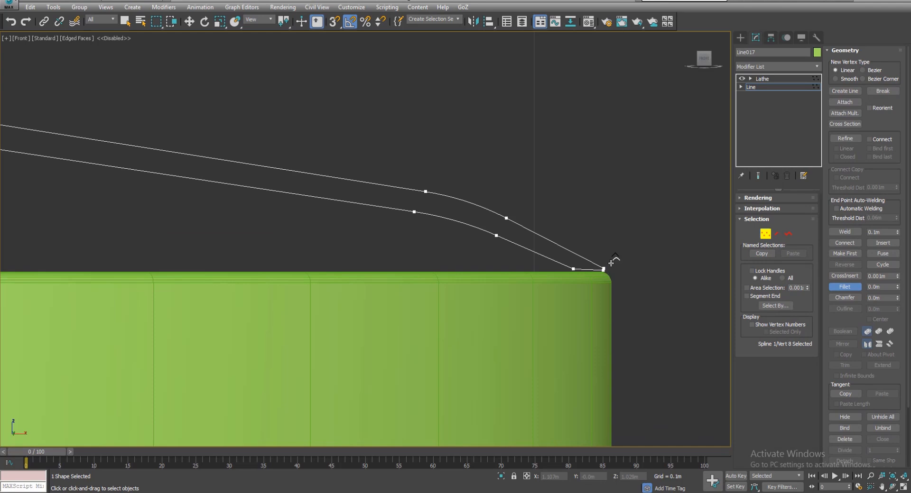
{"action": "left_click_drag", "start_coordinate": [611, 263], "coordinate": [614, 245]}
{"action": "left_click_drag", "start_coordinate": [573, 269], "coordinate": [568, 261]}
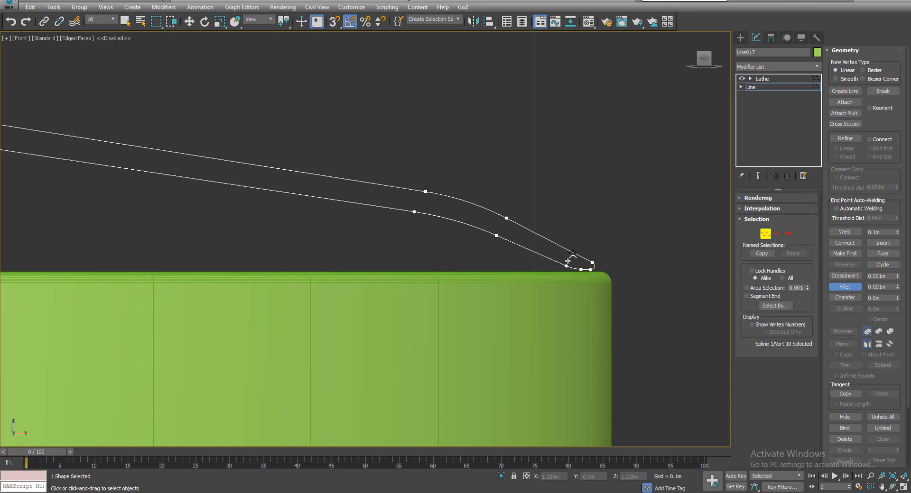
Move the rounded tip vertices of the lid outward along X, closer to the pot's outer wall.
{"action": "scroll", "coordinate": [601, 271], "scroll_direction": "up", "scroll_amount": 3}
{"action": "key", "text": "w"}
{"action": "left_click_drag", "start_coordinate": [611, 224], "coordinate": [468, 286]}
{"action": "key", "text": "s"}
{"action": "left_click_drag", "start_coordinate": [602, 269], "coordinate": [619, 267]}
{"action": "key", "text": "s"}
Leave vertex editing, return the lid to its Lathe result, and examine the lidded pot in perspective.
{"action": "left_click", "coordinate": [761, 234]}
{"action": "left_click", "coordinate": [764, 79]}
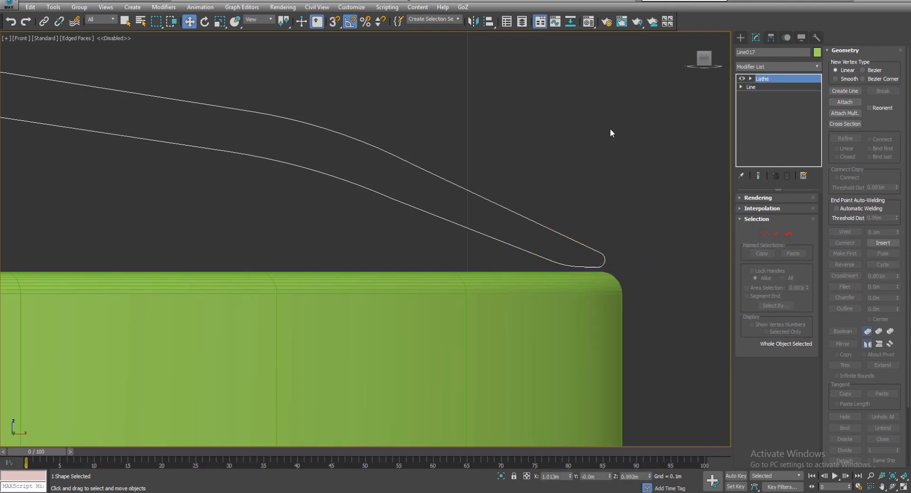
{"action": "left_click", "coordinate": [607, 131]}
{"action": "middle_click_drag", "start_coordinate": [440, 246], "coordinate": [469, 274]}
{"action": "key", "text": "p"}
{"action": "scroll", "coordinate": [396, 309], "scroll_direction": "down", "scroll_amount": 7}
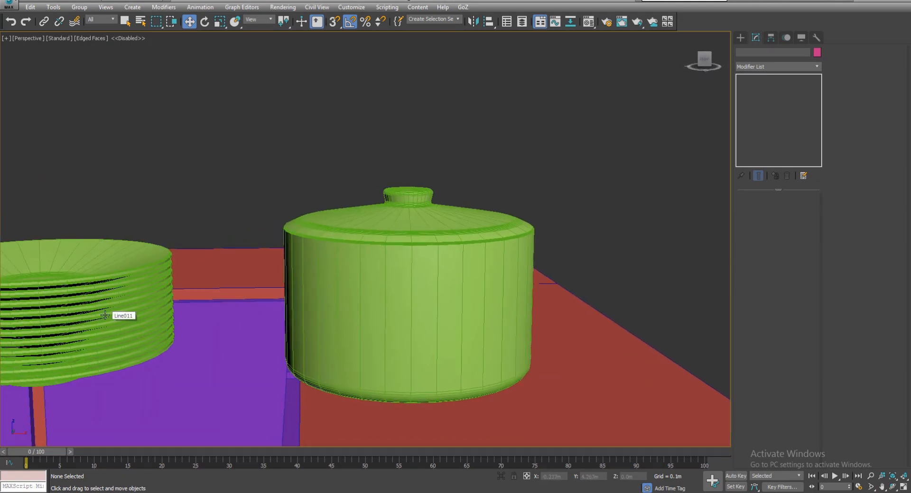
{"action": "left_click", "coordinate": [396, 236]}
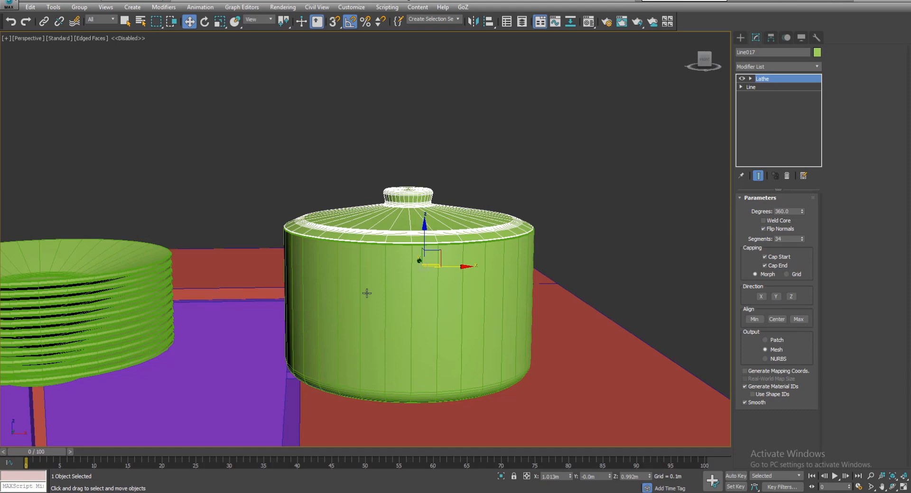
{"action": "scroll", "coordinate": [397, 262], "scroll_direction": "down", "scroll_amount": 3}
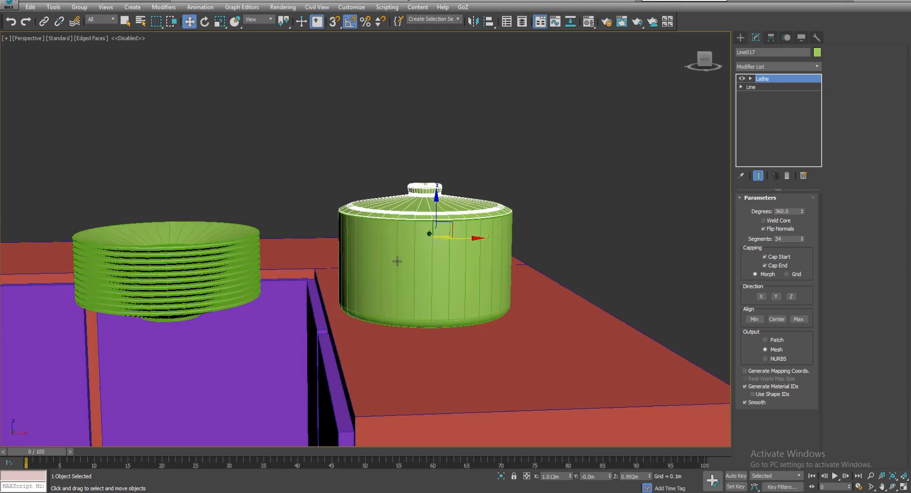
{"action": "middle_click_drag", "start_coordinate": [397, 262], "coordinate": [451, 256], "text": "alt"}
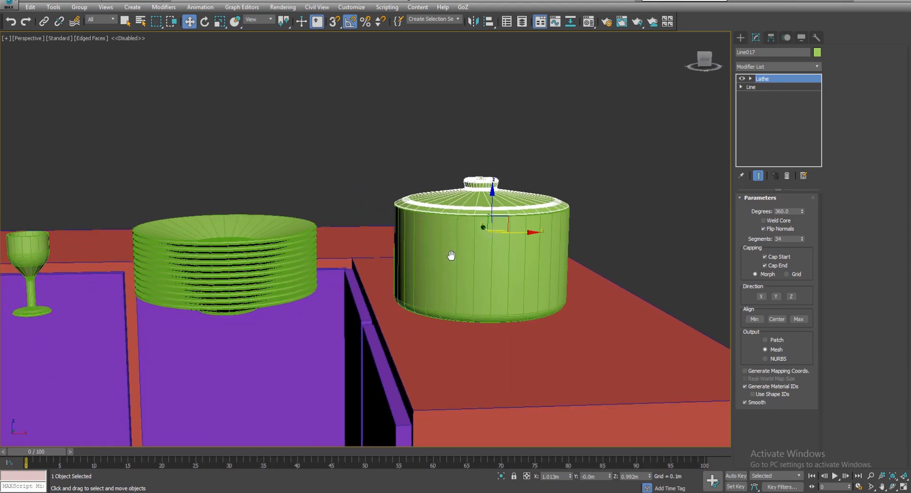